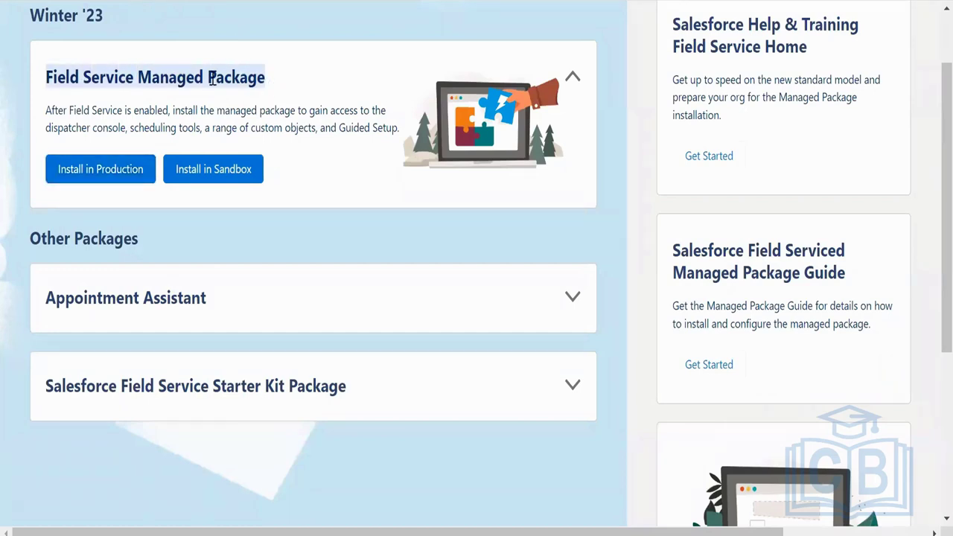
Open Salesforce Setup, search for "field service" and bring up the Field Service Settings page.
{"action": "left_click", "coordinate": [96, 174]}
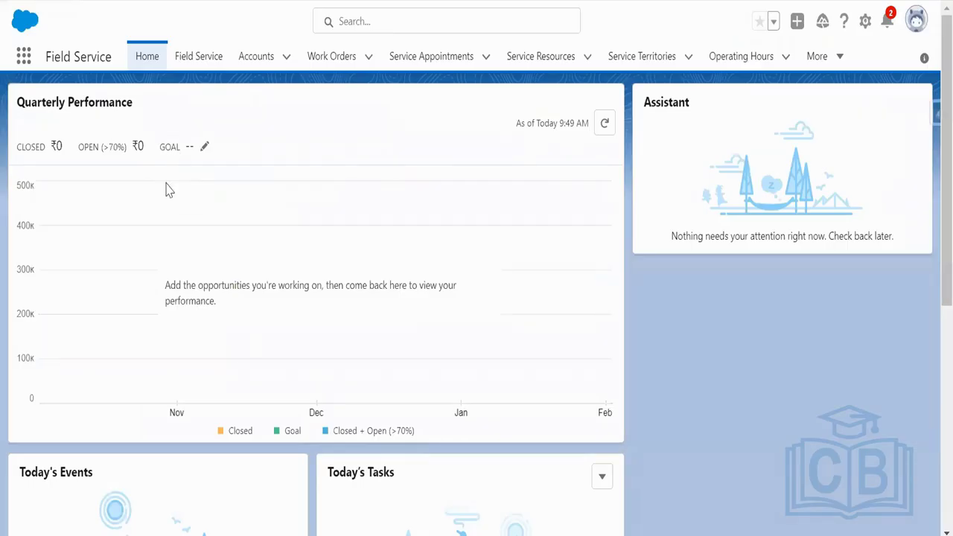
{"action": "left_click", "coordinate": [866, 23]}
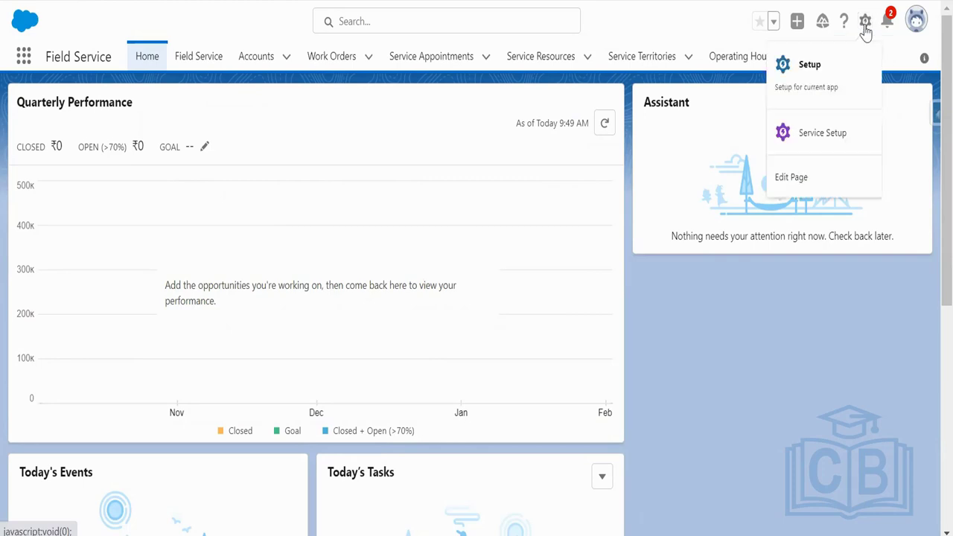
{"action": "left_click", "coordinate": [807, 82]}
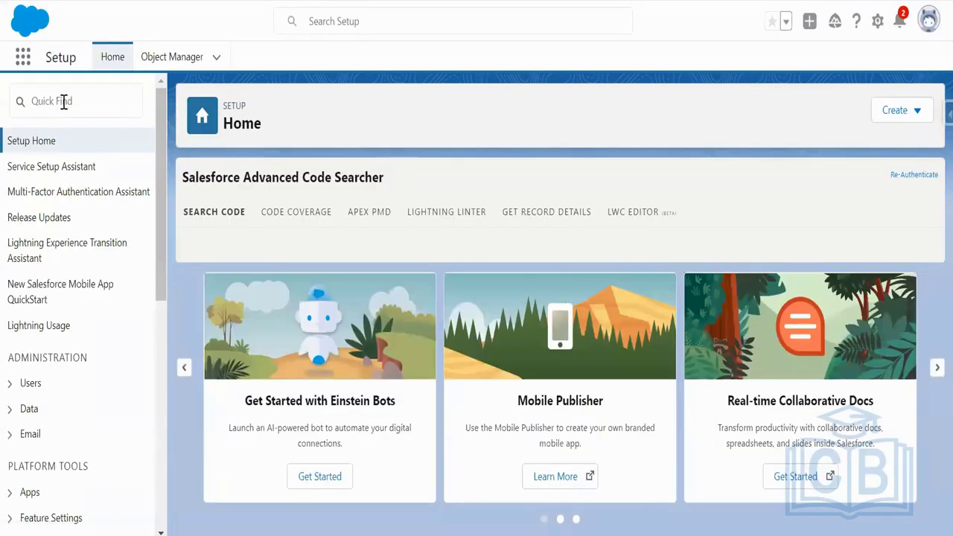
{"action": "left_click", "coordinate": [63, 105]}
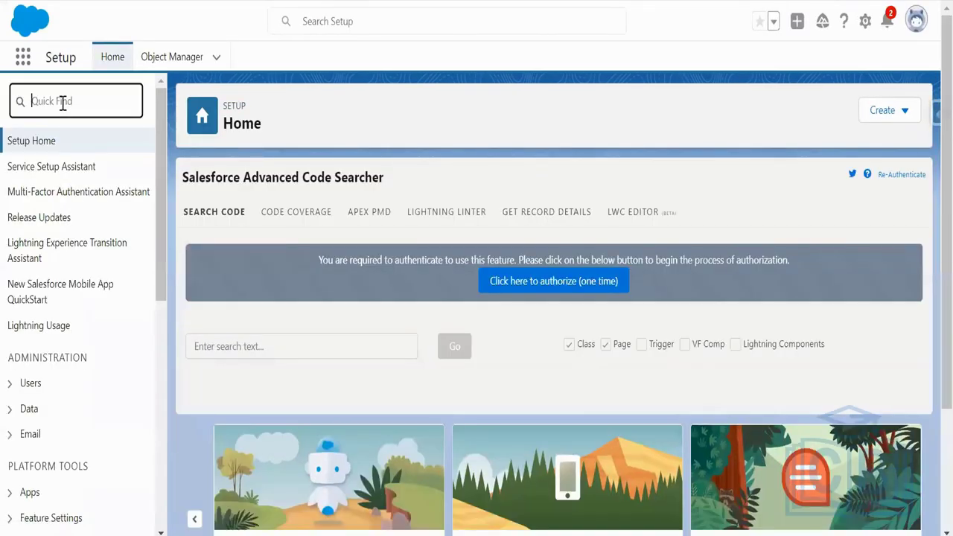
{"action": "type", "text": "field"}
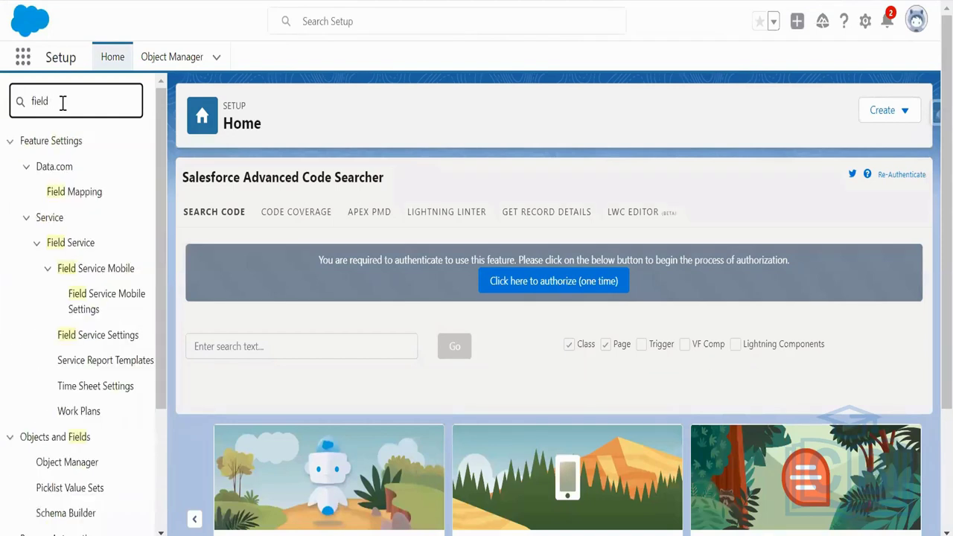
{"action": "type", "text": " ser"}
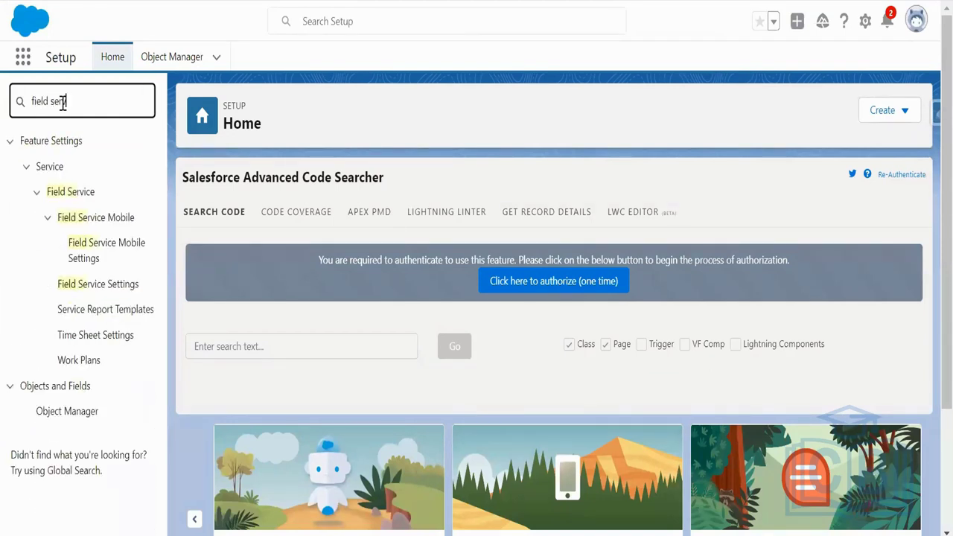
{"action": "type", "text": "vice"}
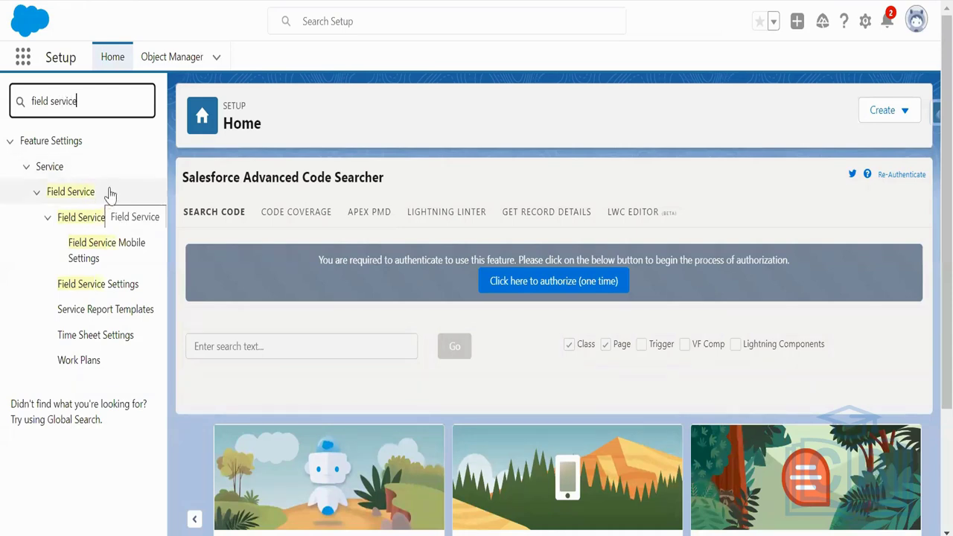
{"action": "left_click", "coordinate": [117, 291]}
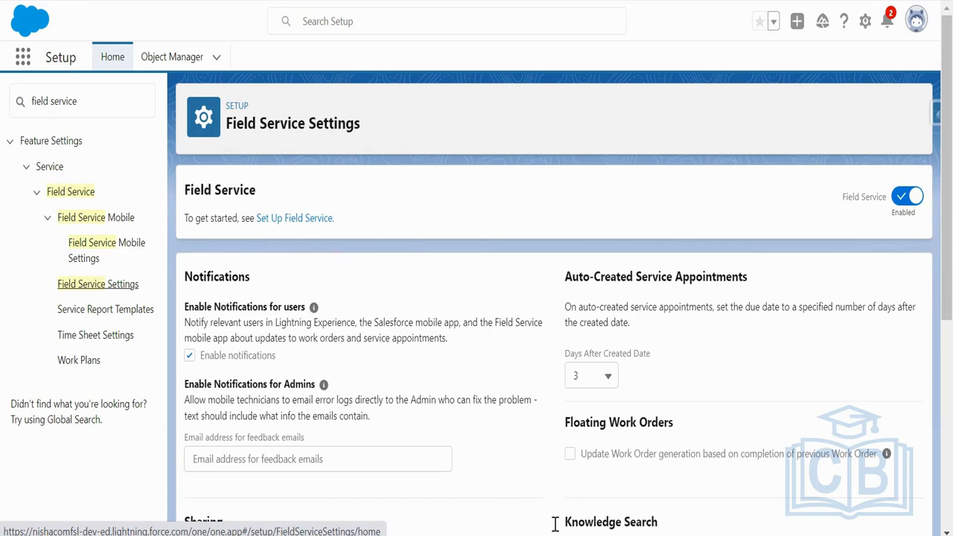
Examine the Field Service Settings page, covering the notification, sharing, integration, scheduling, knowledge search and advanced permission options.
{"action": "key", "text": "alt+Tab"}
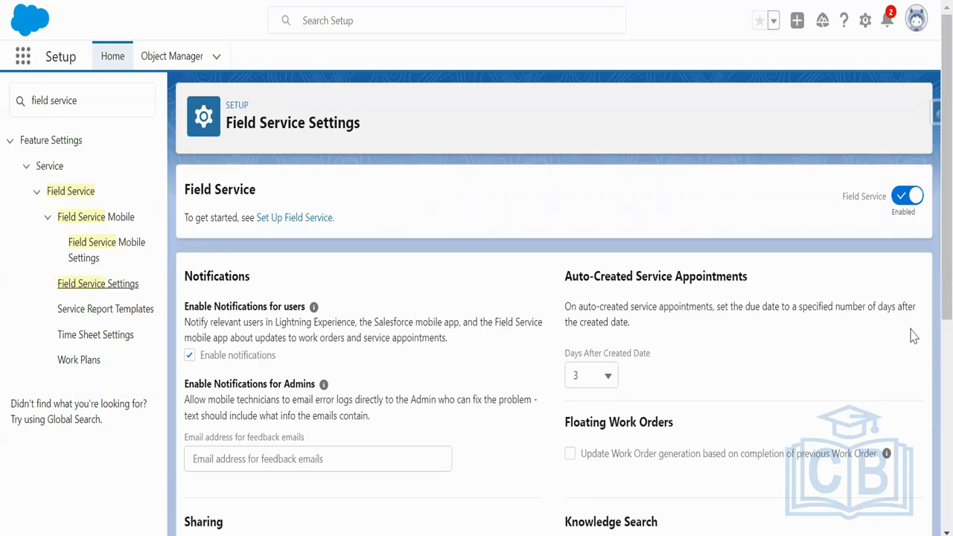
{"action": "scroll", "coordinate": [933, 308], "scroll_direction": "down", "scroll_amount": 1}
{"action": "scroll", "coordinate": [933, 313], "scroll_direction": "down", "scroll_amount": 3}
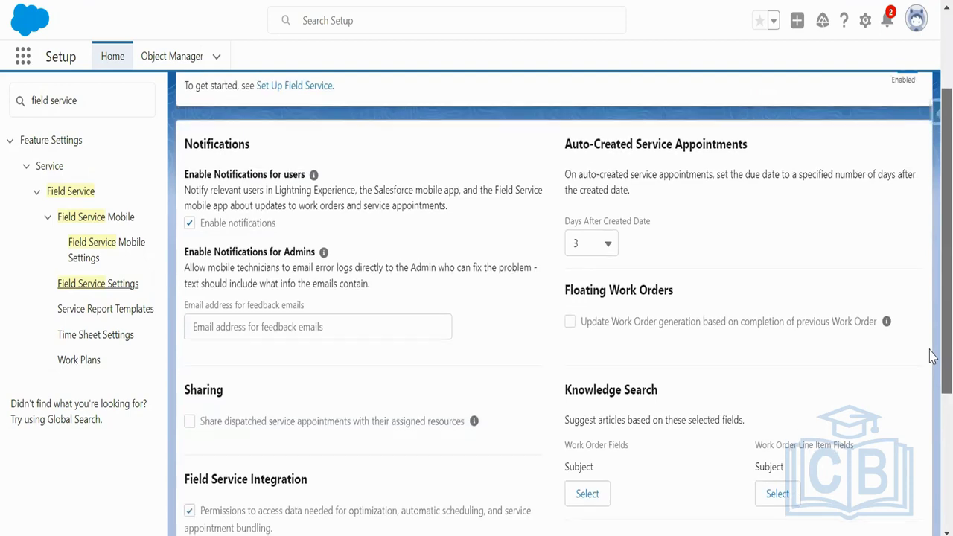
{"action": "scroll", "coordinate": [933, 356], "scroll_direction": "down", "scroll_amount": 1}
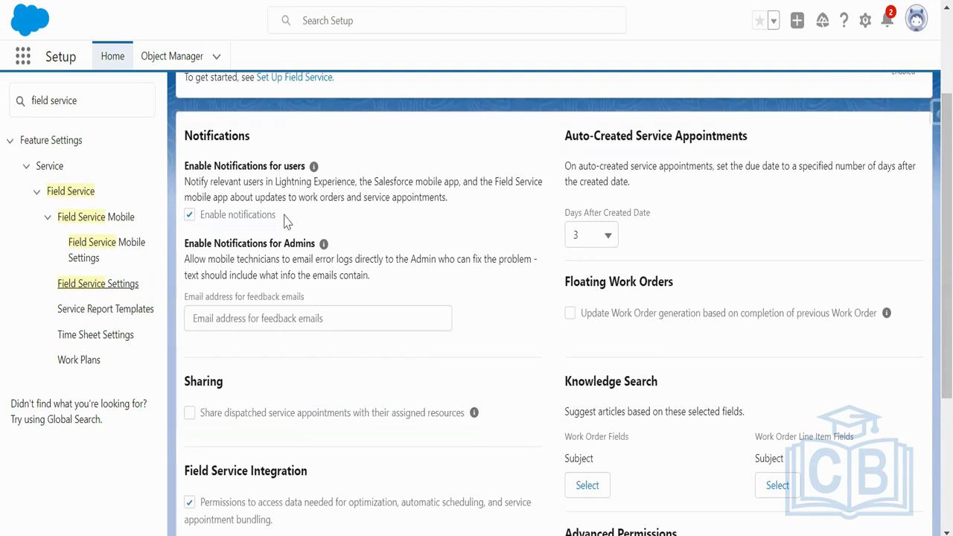
{"action": "left_click_drag", "start_coordinate": [200, 216], "coordinate": [303, 215]}
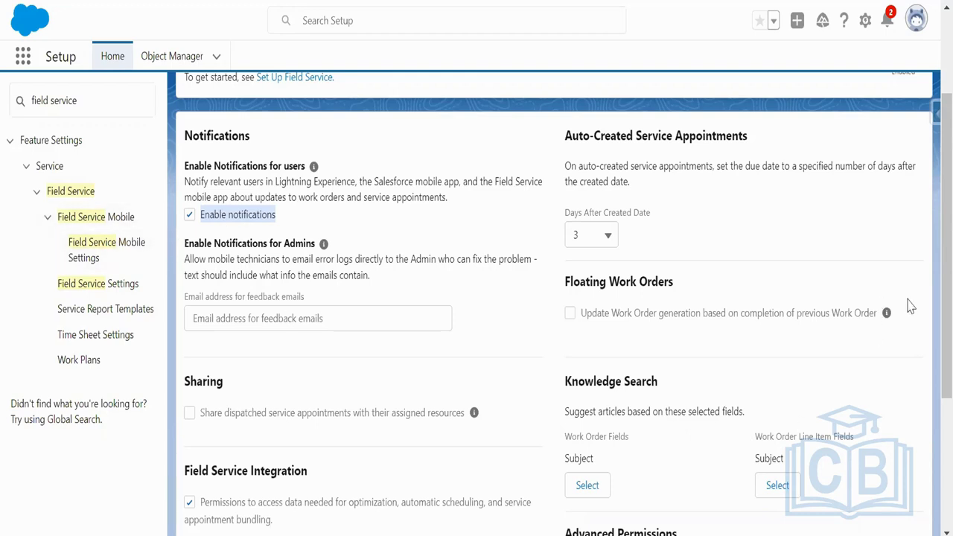
{"action": "scroll", "coordinate": [932, 343], "scroll_direction": "down", "scroll_amount": 1}
{"action": "scroll", "coordinate": [932, 342], "scroll_direction": "down", "scroll_amount": 3}
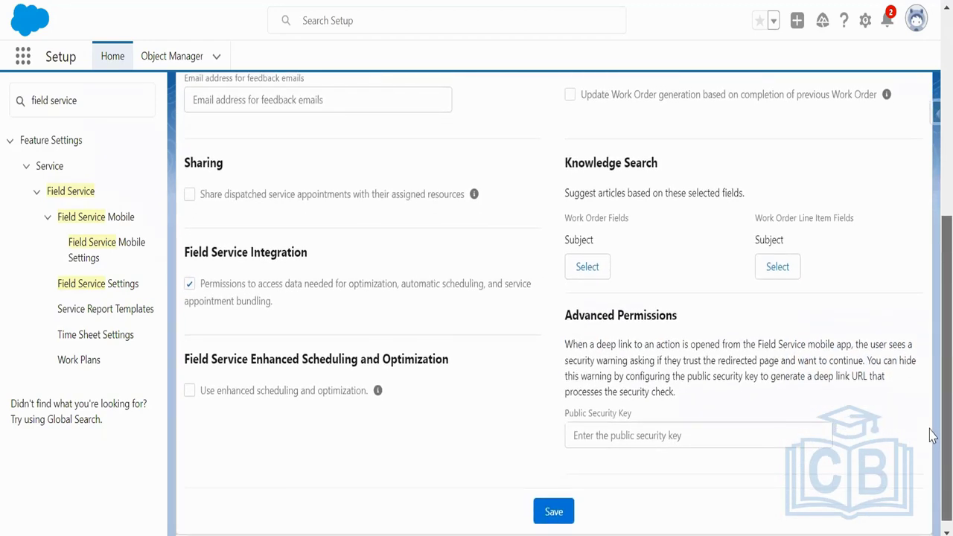
{"action": "scroll", "coordinate": [932, 435], "scroll_direction": "up", "scroll_amount": 5}
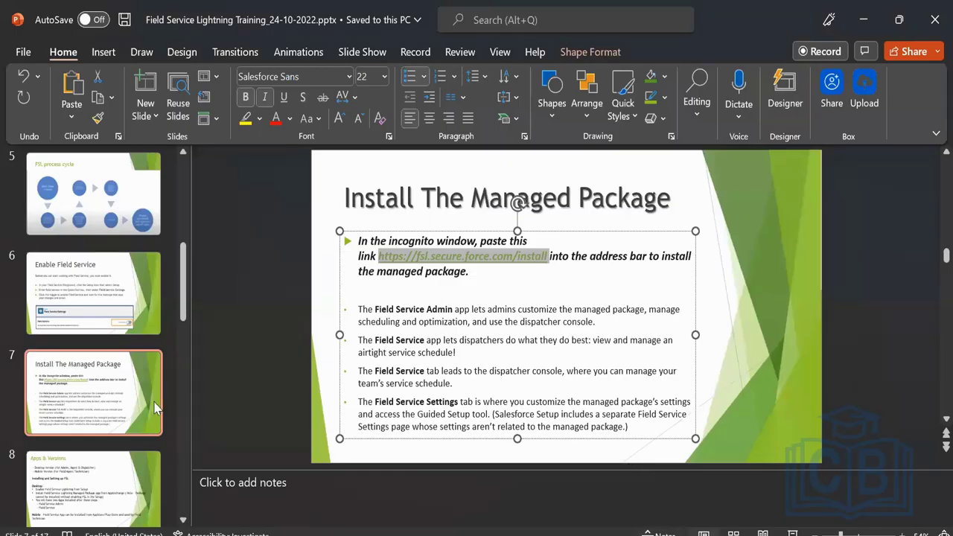
In the PowerPoint training deck, advance from Install The Managed Package and read the Apps & Versions slide.
{"action": "left_click_drag", "start_coordinate": [187, 300], "coordinate": [185, 342]}
{"action": "key", "text": "Down"}
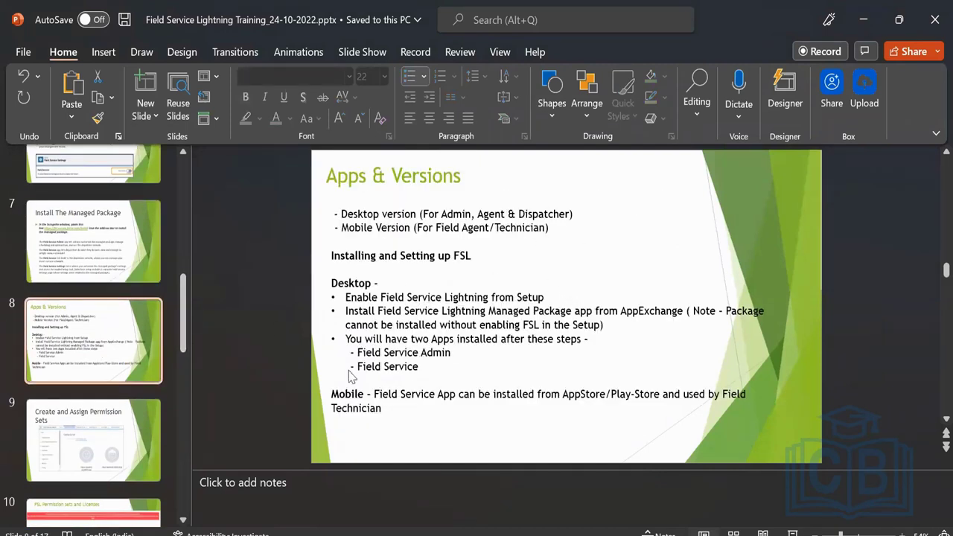
{"action": "scroll", "coordinate": [186, 354], "scroll_direction": "down", "scroll_amount": 1}
{"action": "key", "text": "Down"}
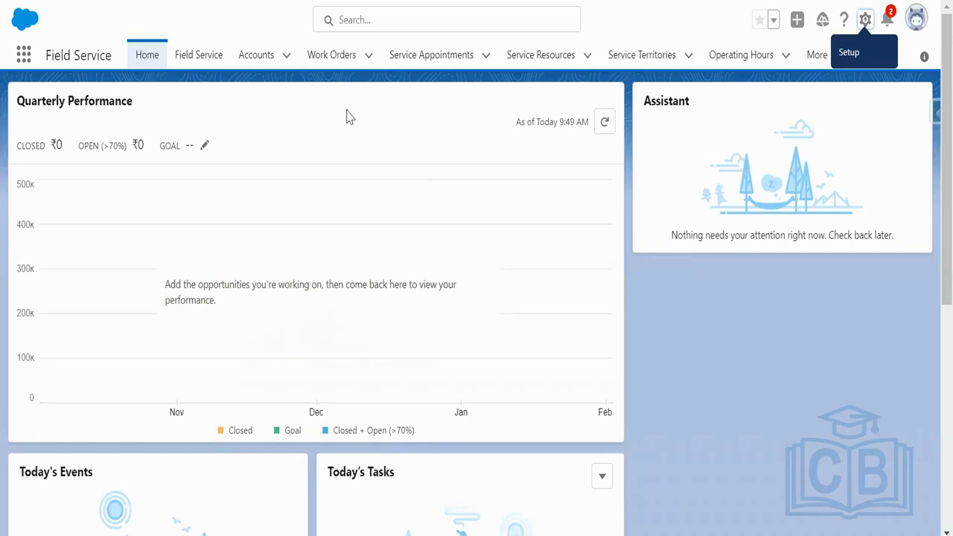
Back in Salesforce, view the dispatcher console in the Field Service app, and find and open Field Service Settings by searching for "field".
{"action": "left_click", "coordinate": [200, 58]}
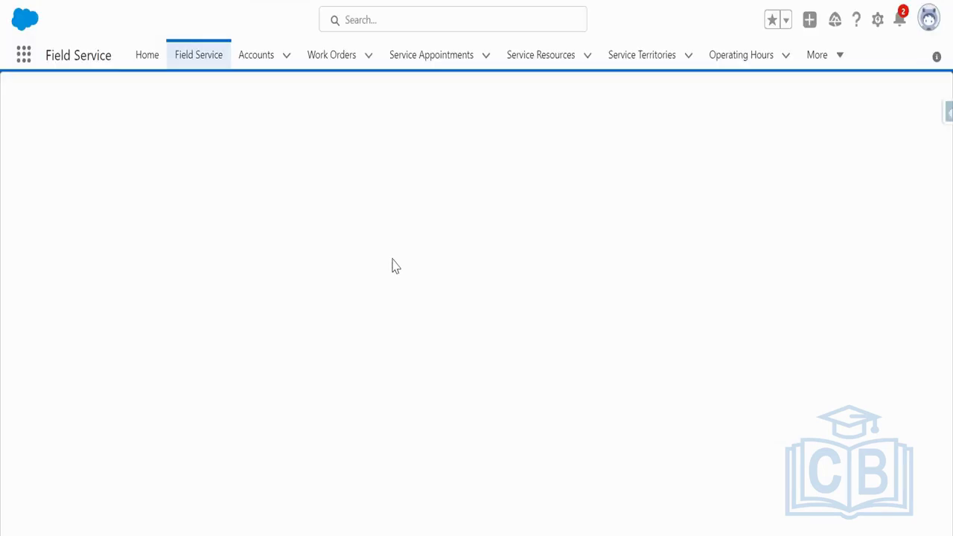
{"action": "left_click_drag", "start_coordinate": [46, 66], "coordinate": [111, 59]}
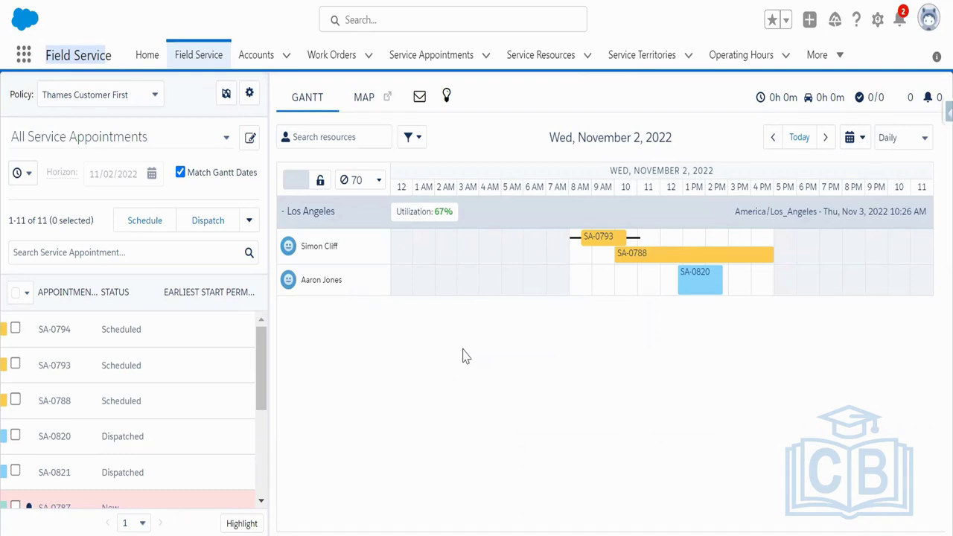
{"action": "left_click", "coordinate": [23, 59]}
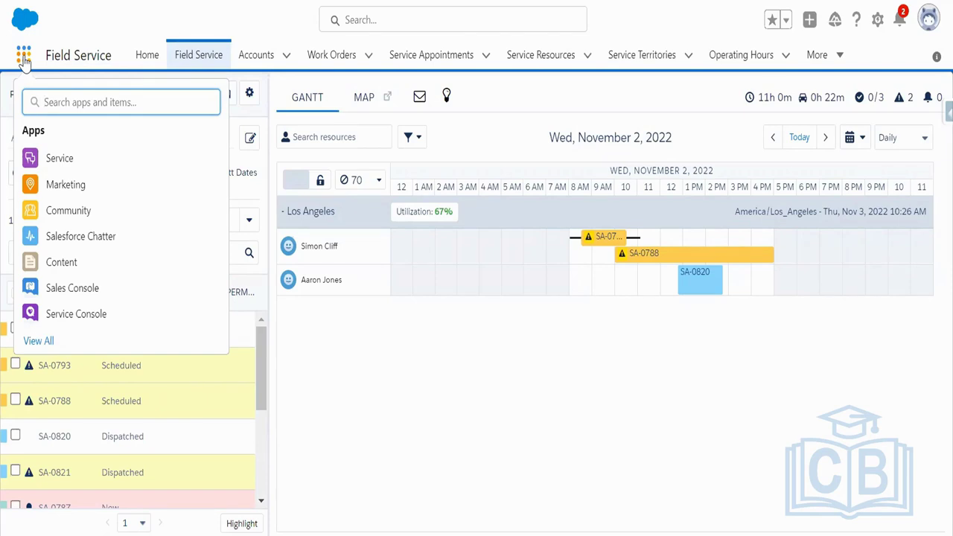
{"action": "type", "text": "field"}
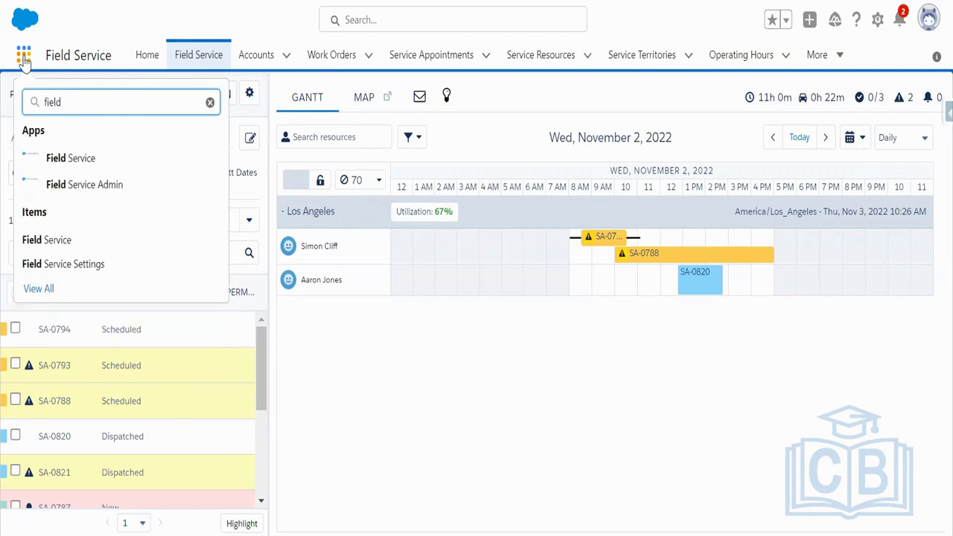
{"action": "left_click", "coordinate": [112, 265]}
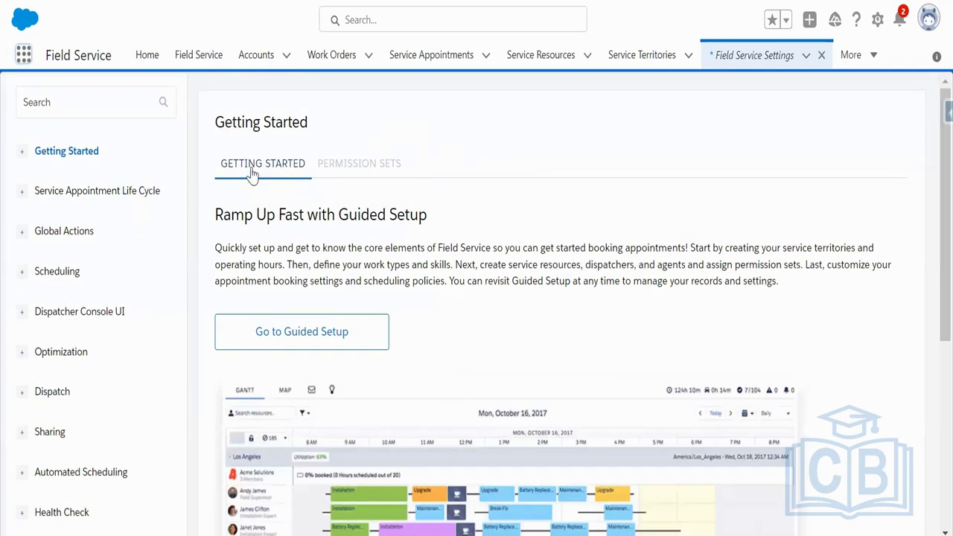
Review the permission sets under Getting Started and their update status, from Field Service Dispatcher to Optimization Service Access.
{"action": "left_click", "coordinate": [356, 171]}
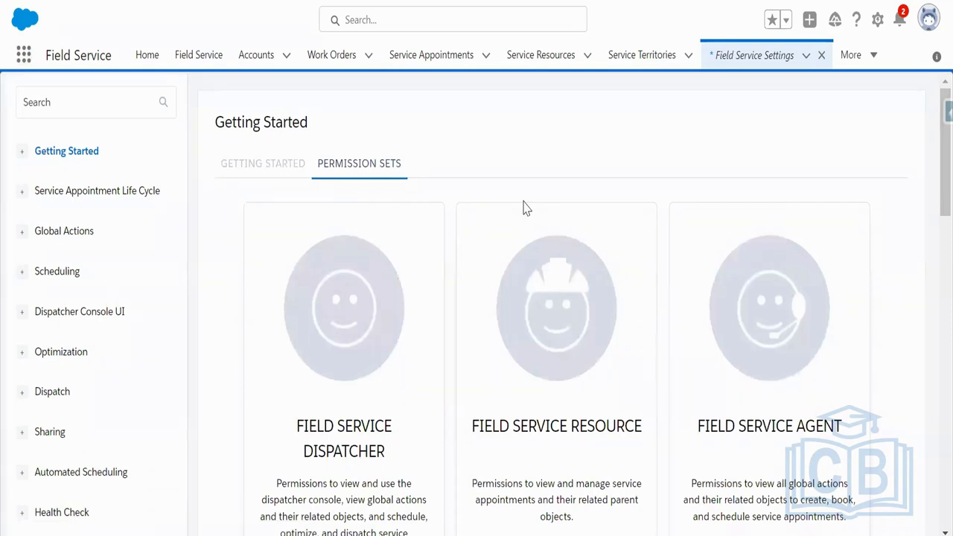
{"action": "scroll", "coordinate": [930, 206], "scroll_direction": "down", "scroll_amount": 2}
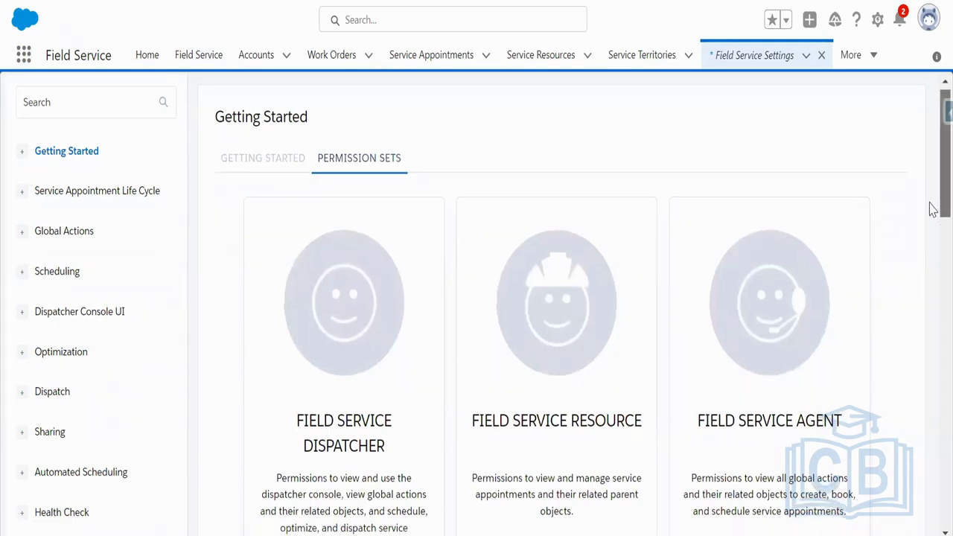
{"action": "scroll", "coordinate": [930, 248], "scroll_direction": "down", "scroll_amount": 1}
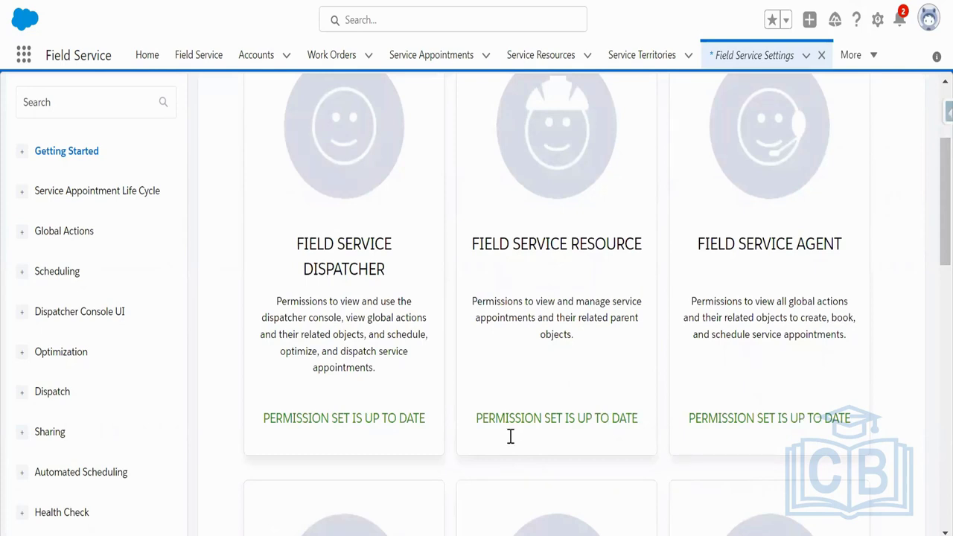
{"action": "left_click_drag", "start_coordinate": [396, 277], "coordinate": [300, 245]}
{"action": "left_click_drag", "start_coordinate": [641, 244], "coordinate": [473, 245]}
{"action": "left_click_drag", "start_coordinate": [843, 249], "coordinate": [698, 245]}
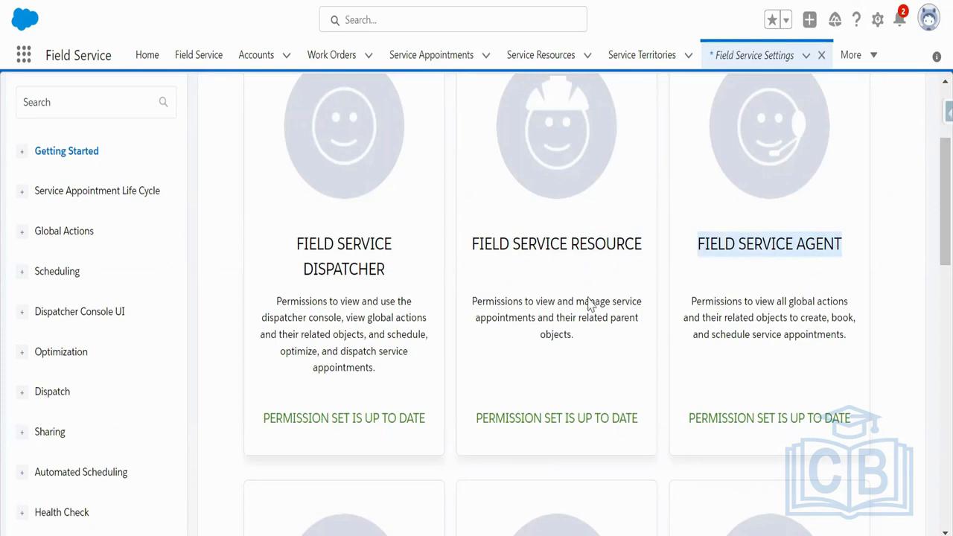
{"action": "left_click_drag", "start_coordinate": [266, 418], "coordinate": [422, 412]}
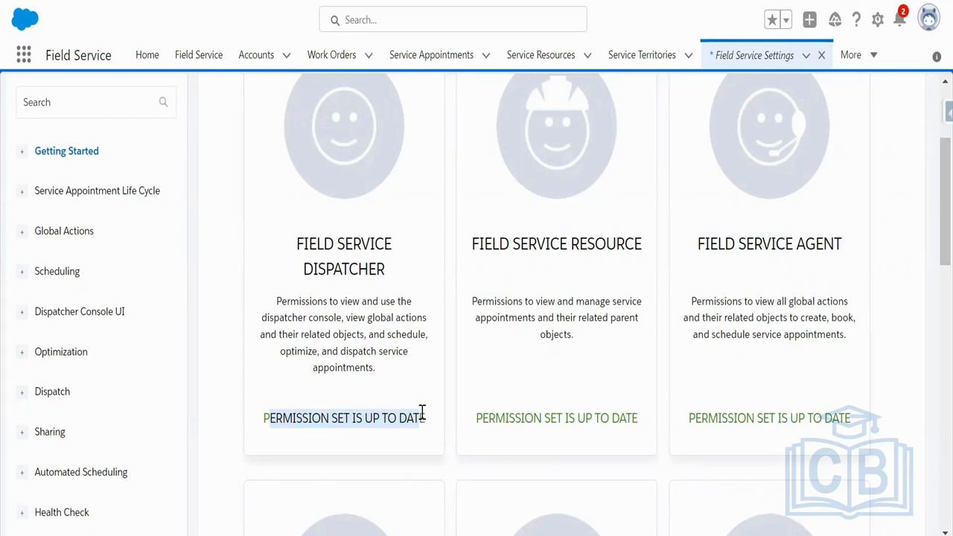
{"action": "left_click", "coordinate": [264, 418]}
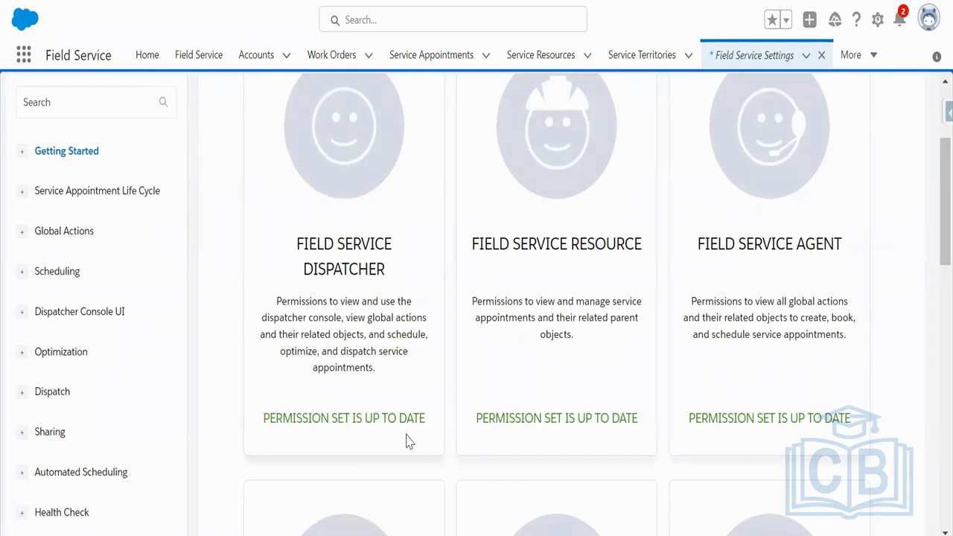
{"action": "left_click_drag", "start_coordinate": [933, 251], "coordinate": [933, 480]}
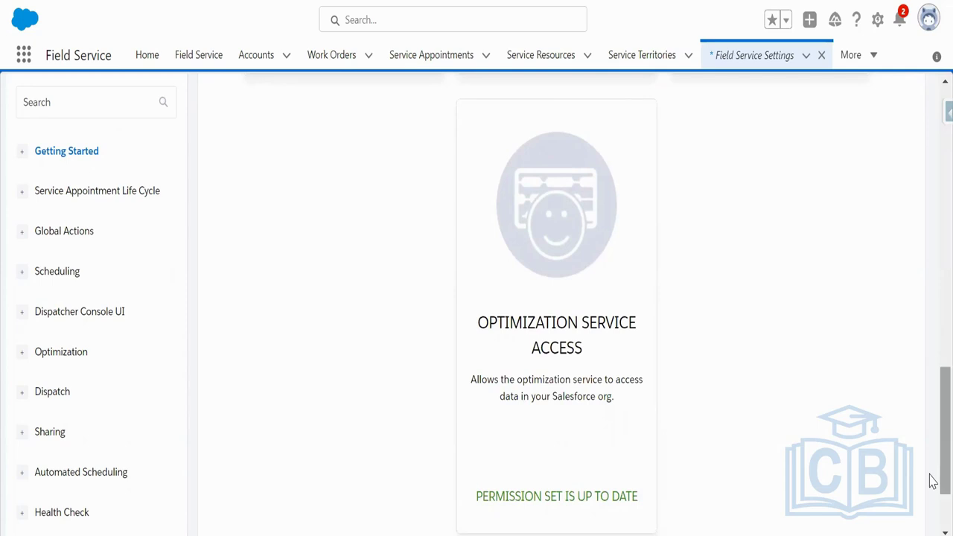
{"action": "scroll", "coordinate": [931, 480], "scroll_direction": "down", "scroll_amount": 3}
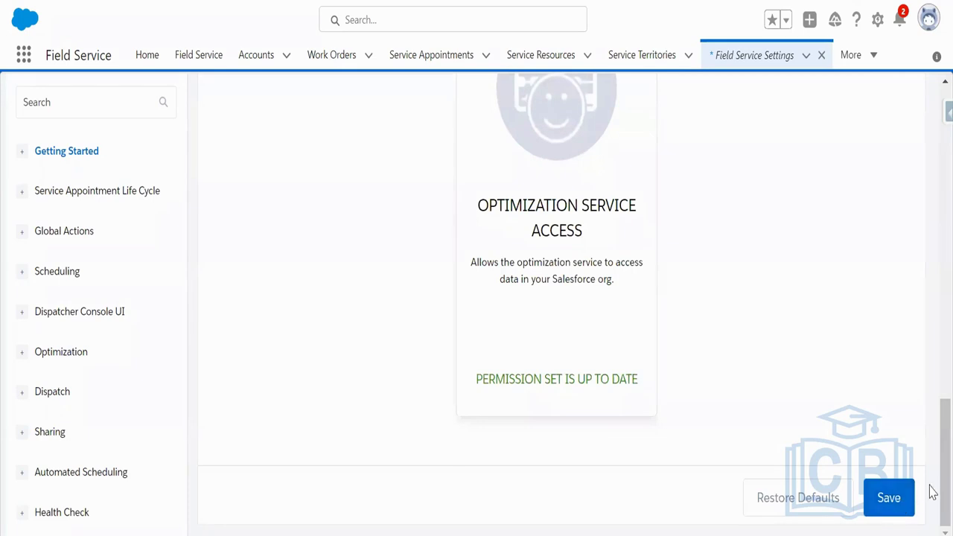
{"action": "scroll", "coordinate": [931, 477], "scroll_direction": "up", "scroll_amount": 10}
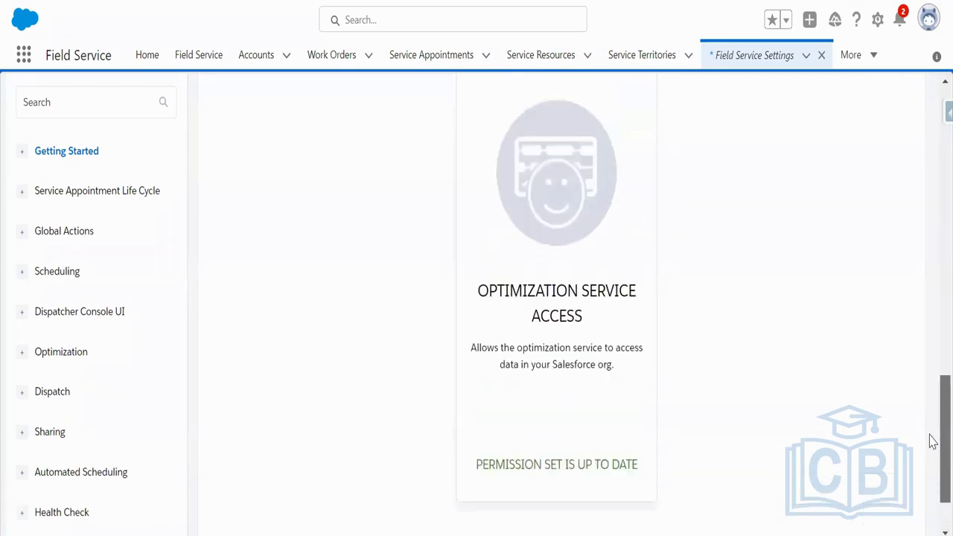
{"action": "scroll", "coordinate": [932, 140], "scroll_direction": "up", "scroll_amount": 4}
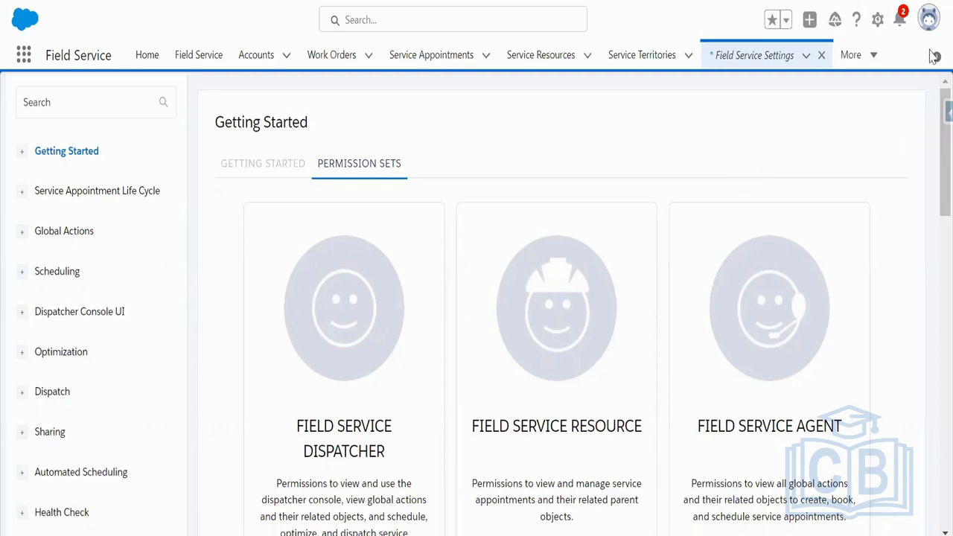
Go to Setup and open the logged-in user's detail record.
{"action": "left_click", "coordinate": [878, 31]}
{"action": "left_click", "coordinate": [819, 66]}
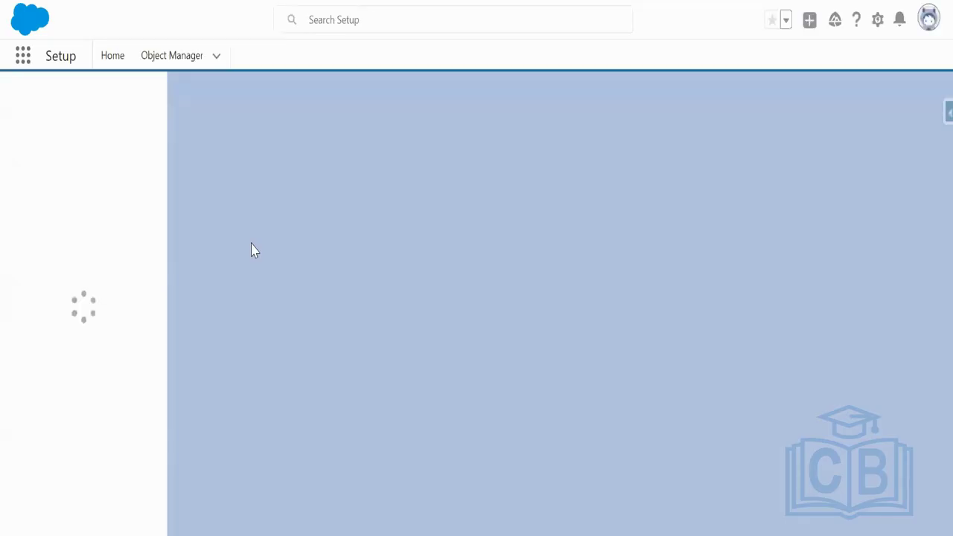
{"action": "left_click", "coordinate": [85, 94]}
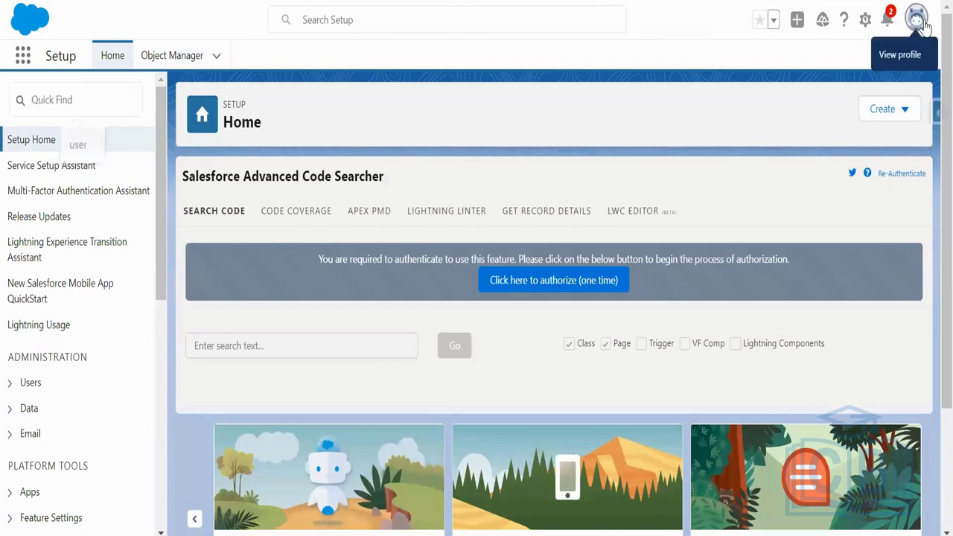
{"action": "left_click", "coordinate": [916, 18]}
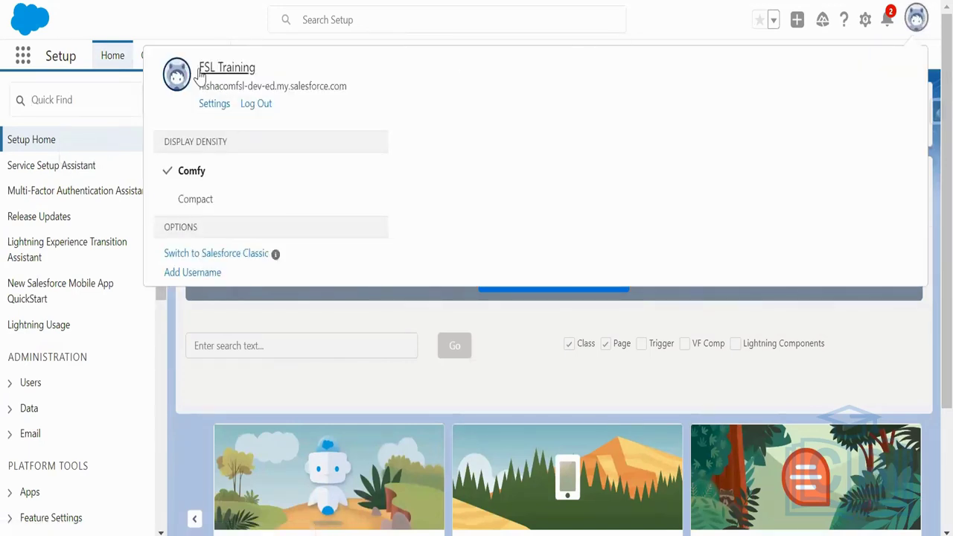
{"action": "left_click", "coordinate": [246, 68]}
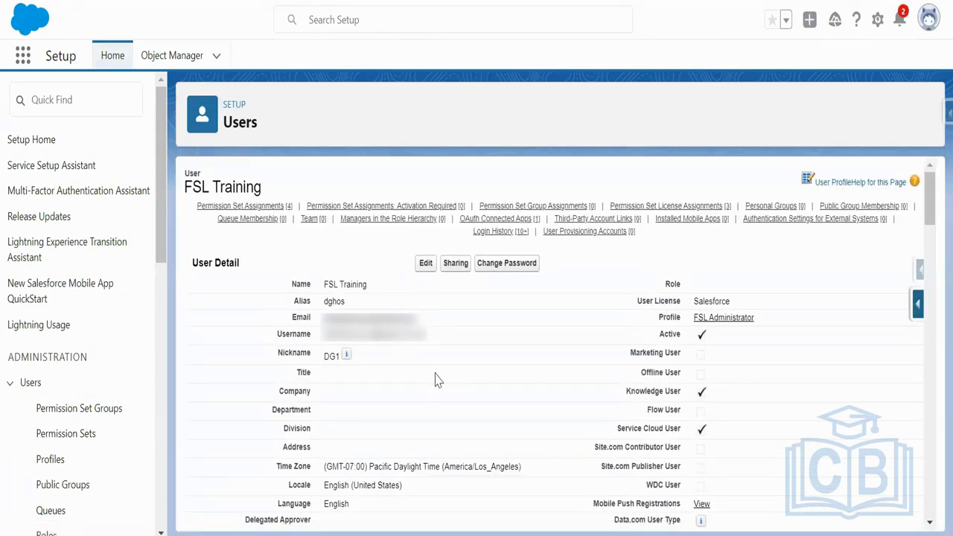
Review the user's Permission Set Assignments, including Field Service Admin Permissions, and advance past the Create and Assign Permission Sets slide in PowerPoint.
{"action": "left_click", "coordinate": [255, 209]}
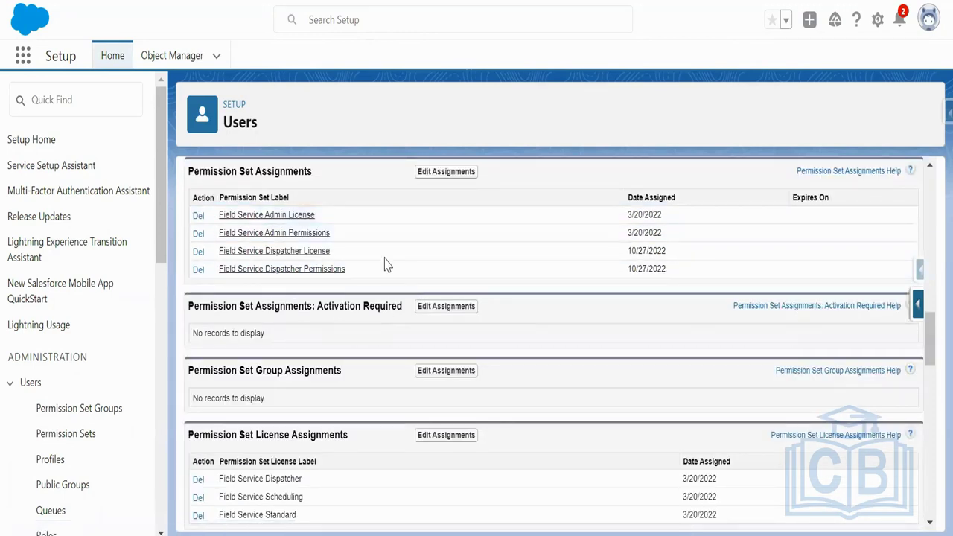
{"action": "left_click_drag", "start_coordinate": [338, 239], "coordinate": [220, 246]}
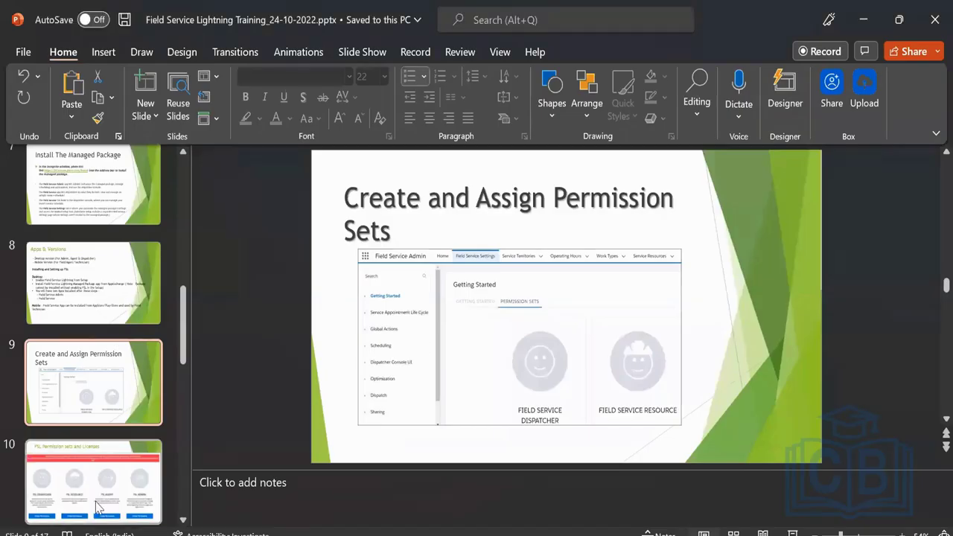
{"action": "scroll", "coordinate": [541, 310], "scroll_direction": "down", "scroll_amount": 1}
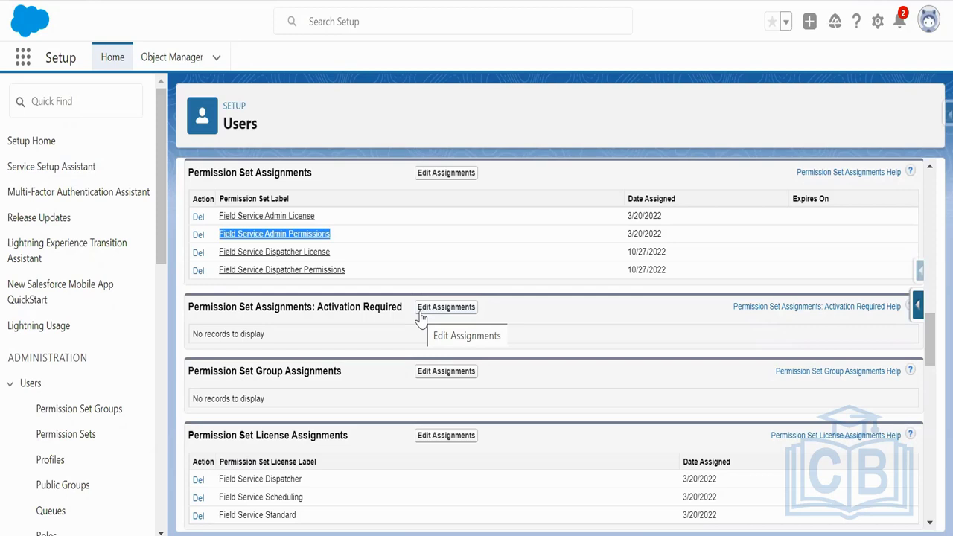
In Salesforce, review the user's Field Service Dispatcher, Scheduling and Standard permission set licenses, and switch back to the PowerPoint deck.
{"action": "left_click_drag", "start_coordinate": [342, 438], "coordinate": [354, 449]}
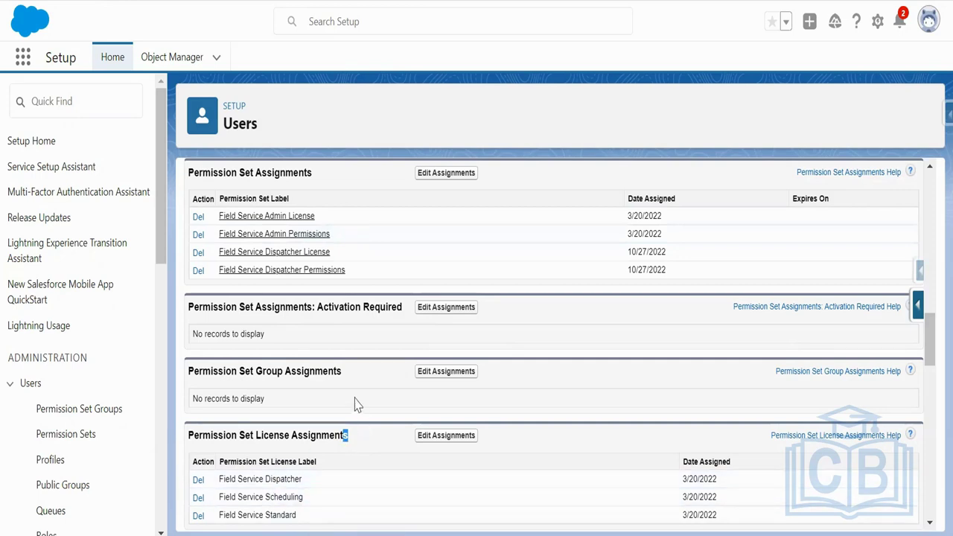
{"action": "left_click", "coordinate": [353, 444]}
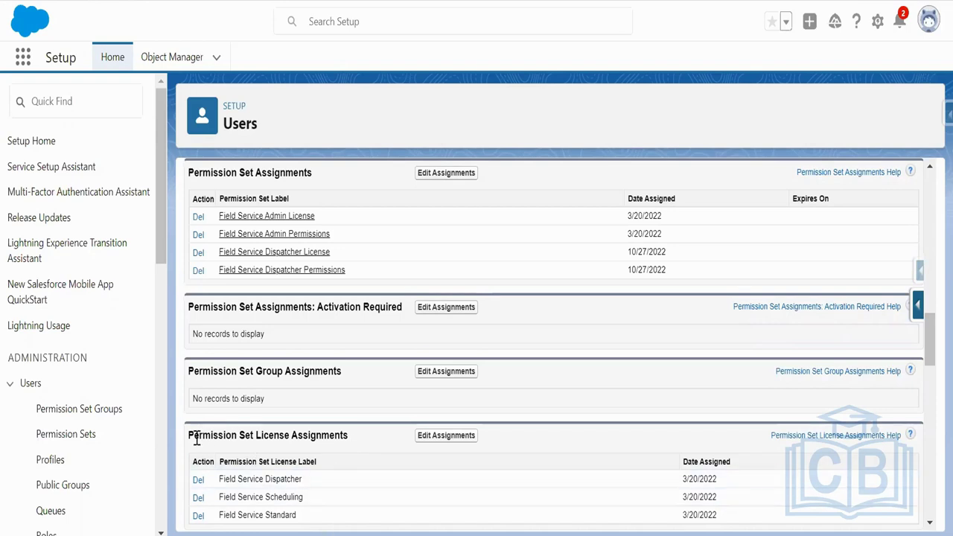
{"action": "left_click_drag", "start_coordinate": [192, 439], "coordinate": [356, 451]}
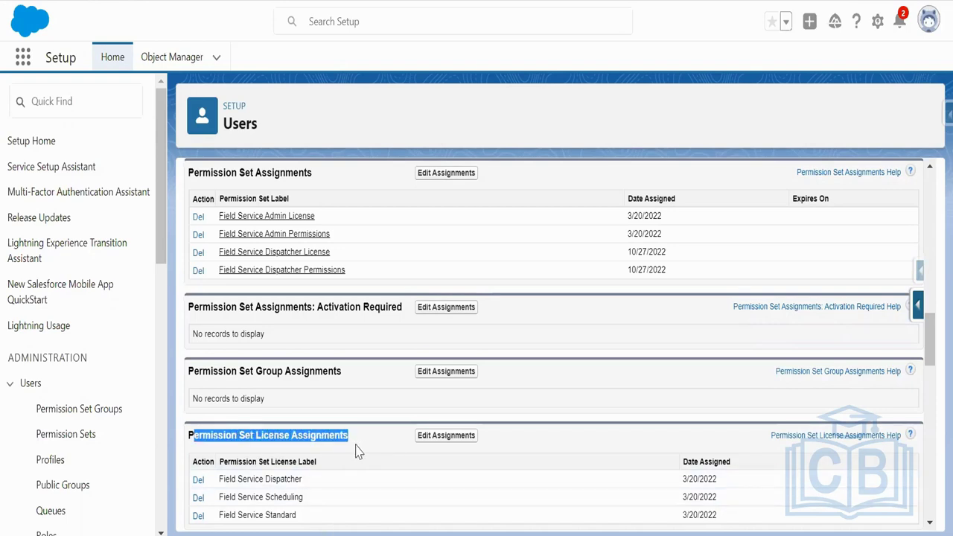
{"action": "left_click", "coordinate": [187, 434]}
{"action": "double_click", "coordinate": [276, 480]}
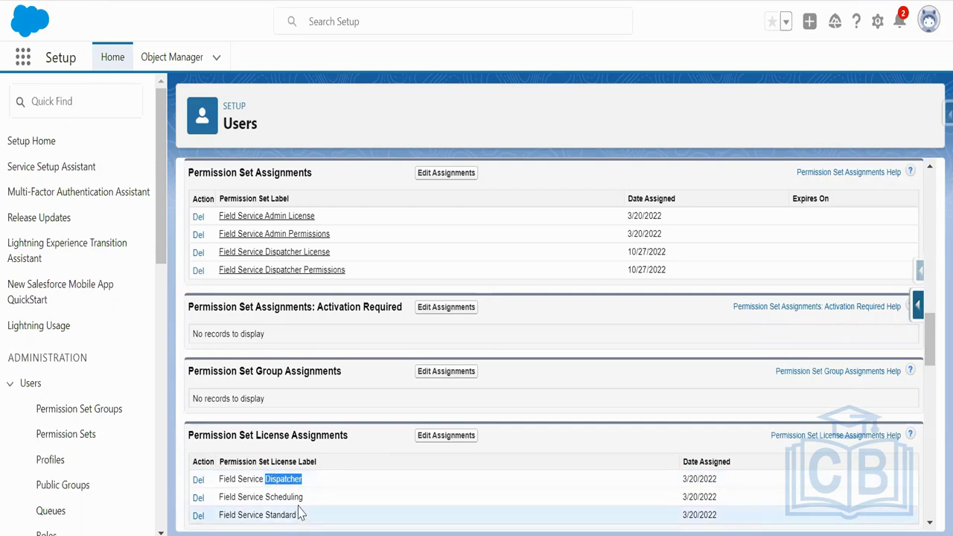
{"action": "double_click", "coordinate": [285, 497]}
{"action": "left_click", "coordinate": [285, 516]}
{"action": "double_click", "coordinate": [285, 516]}
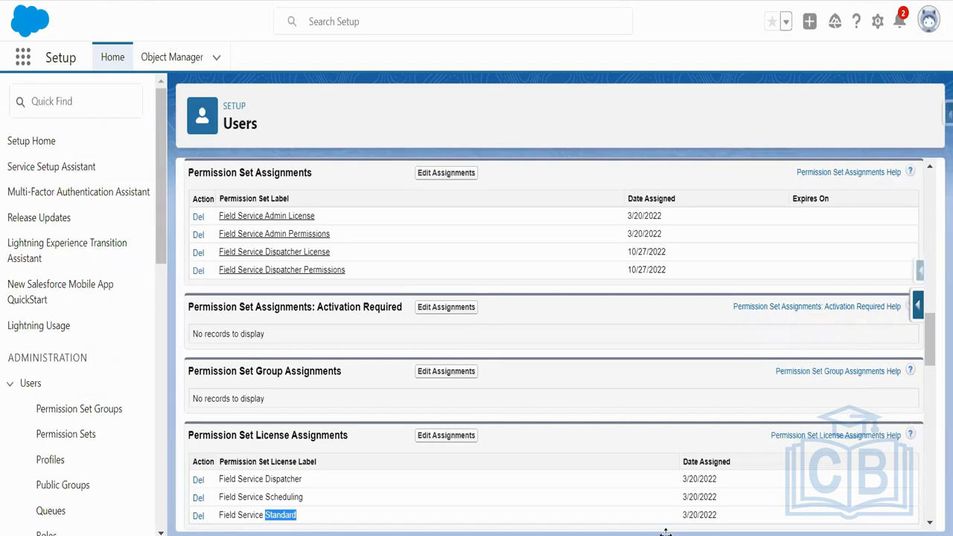
{"action": "key", "text": "alt+Tab"}
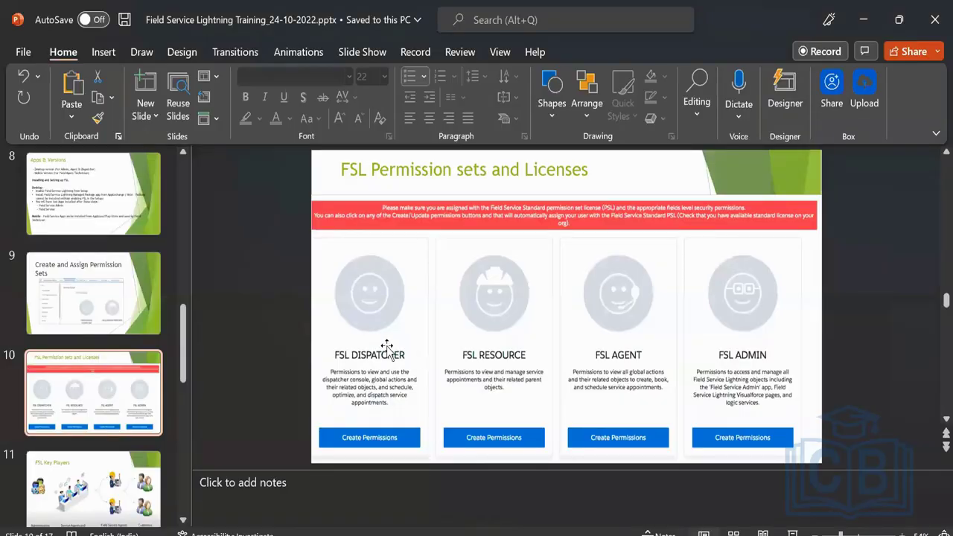
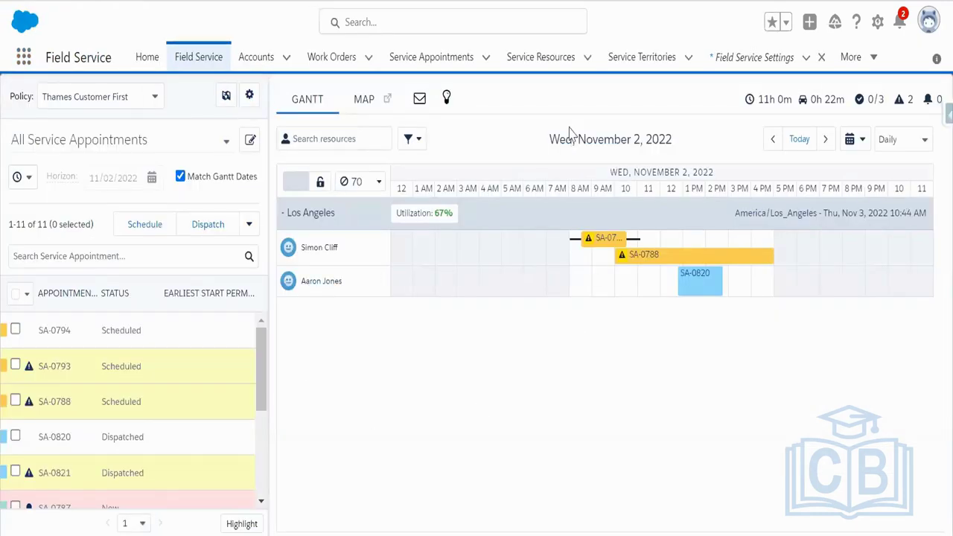
In the Field Service app, open the user linked to the first service resource and check the user license, role and profile.
{"action": "left_click", "coordinate": [541, 58]}
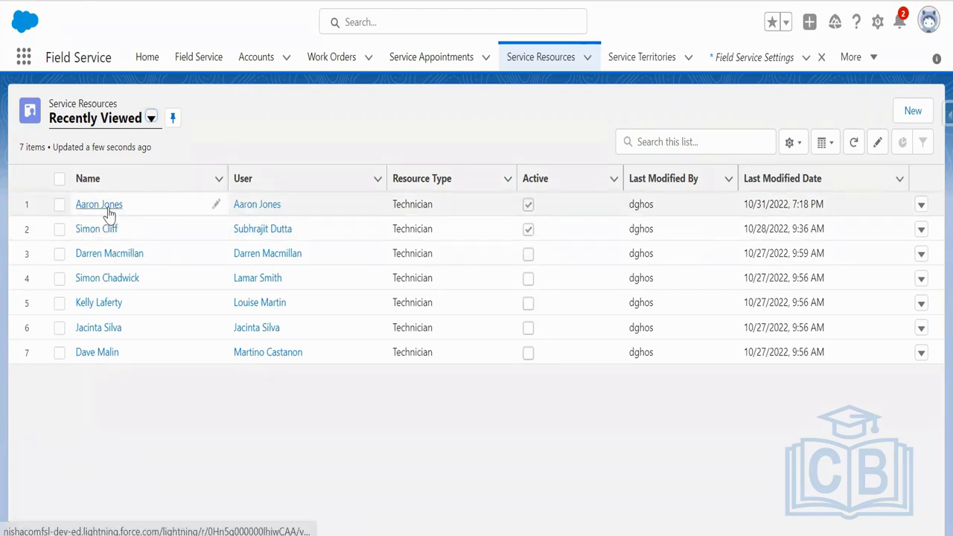
{"action": "left_click", "coordinate": [256, 208]}
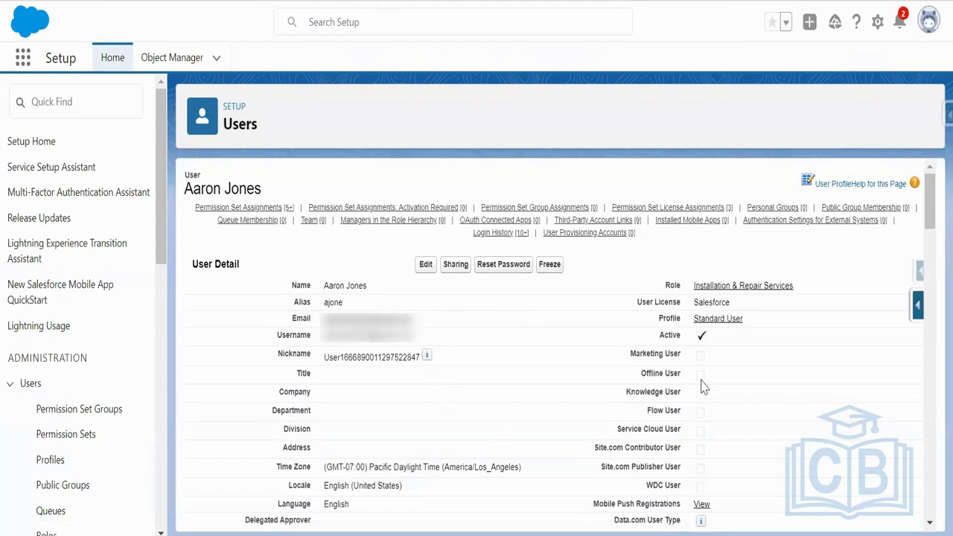
{"action": "left_click_drag", "start_coordinate": [729, 303], "coordinate": [693, 304]}
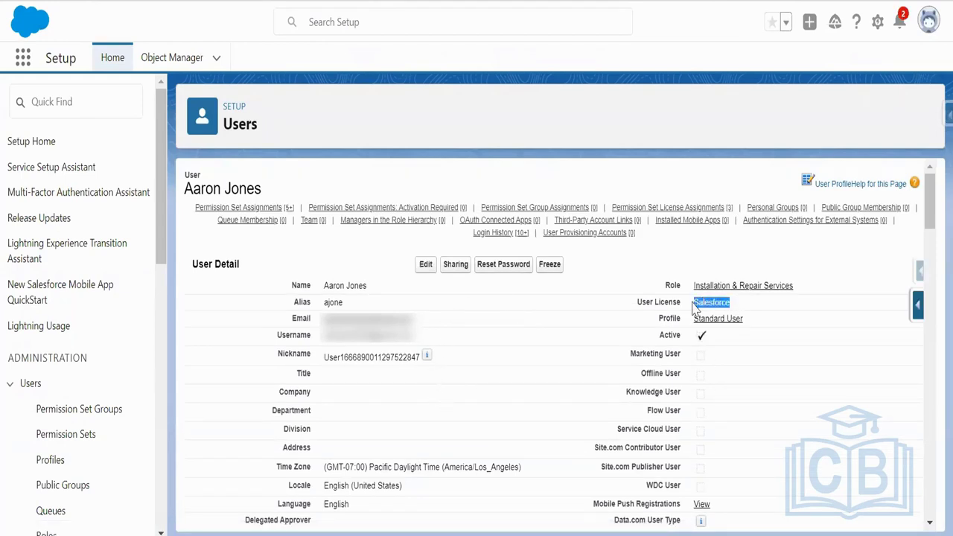
{"action": "left_click_drag", "start_coordinate": [795, 286], "coordinate": [692, 285]}
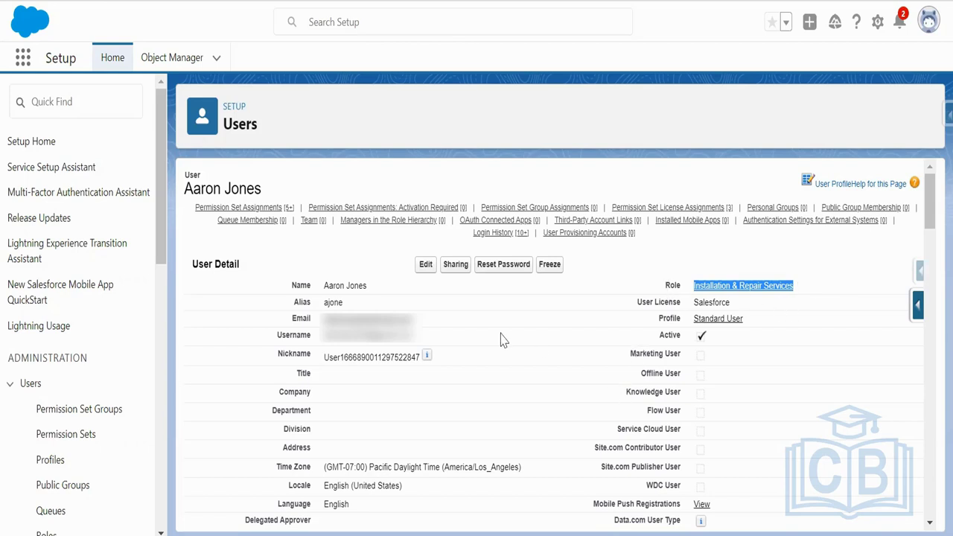
{"action": "left_click_drag", "start_coordinate": [746, 322], "coordinate": [696, 320]}
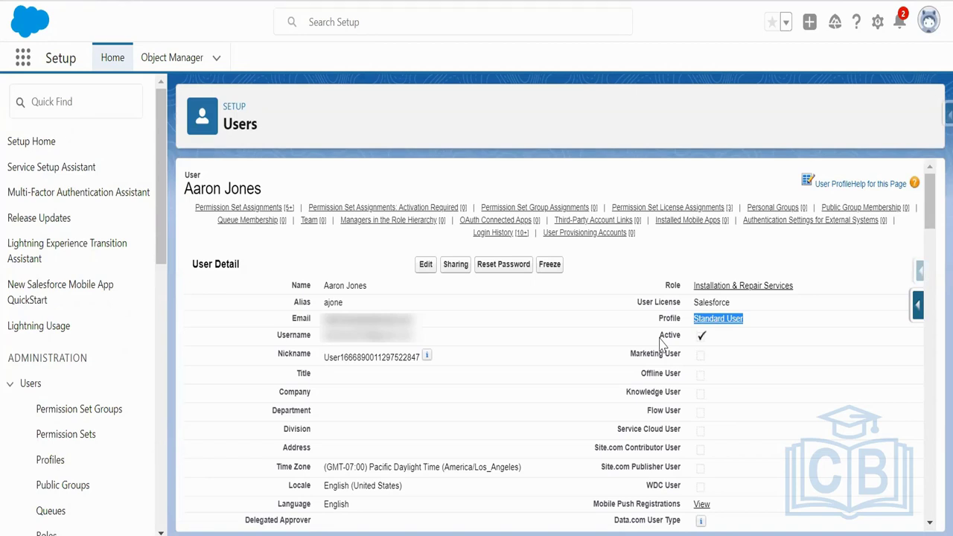
{"action": "left_click", "coordinate": [704, 302]}
{"action": "double_click", "coordinate": [704, 302]}
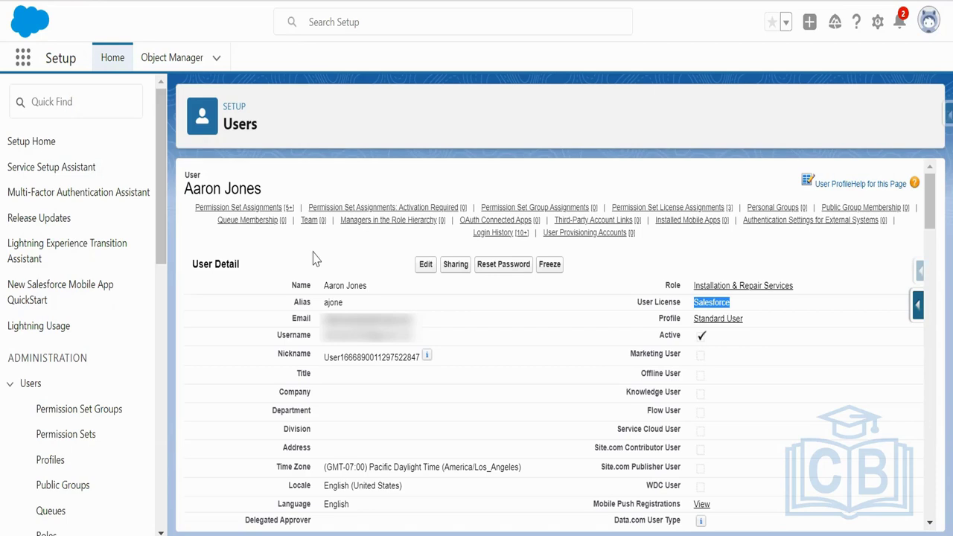
Open the technician's full permission set list and review the Field Service Agent, FSL Mobile License and FieldServiceMobileStandardPermSet entries.
{"action": "left_click", "coordinate": [240, 208]}
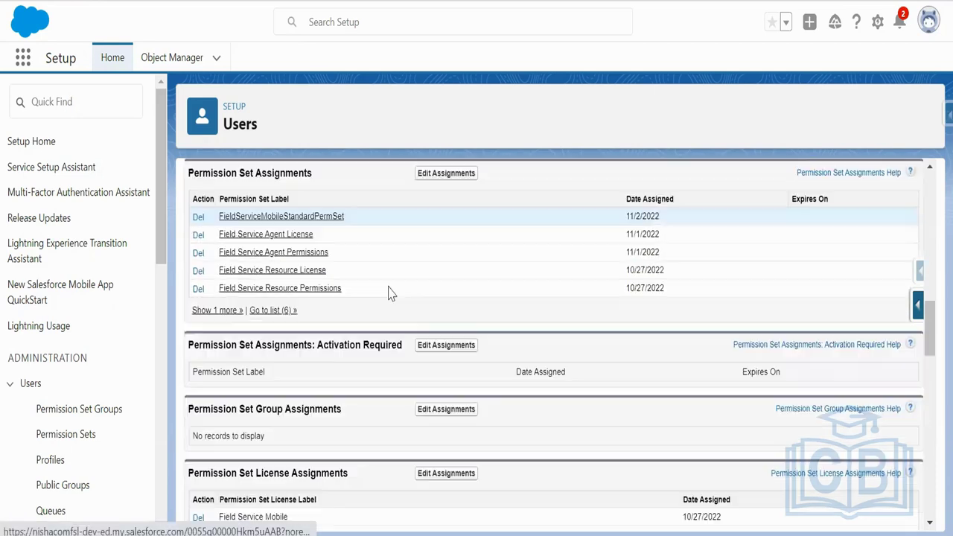
{"action": "left_click", "coordinate": [273, 311]}
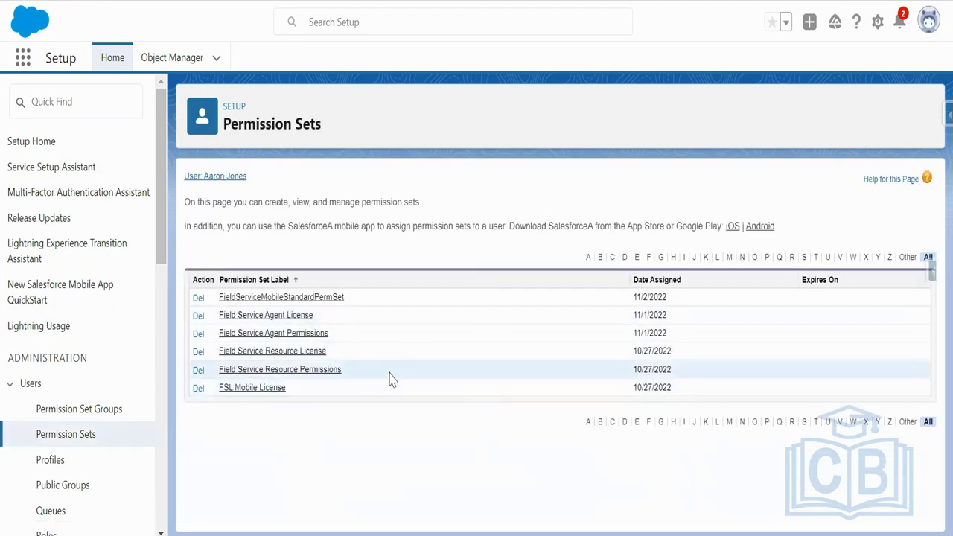
{"action": "left_click_drag", "start_coordinate": [314, 316], "coordinate": [216, 322]}
{"action": "left_click_drag", "start_coordinate": [329, 334], "coordinate": [221, 333]}
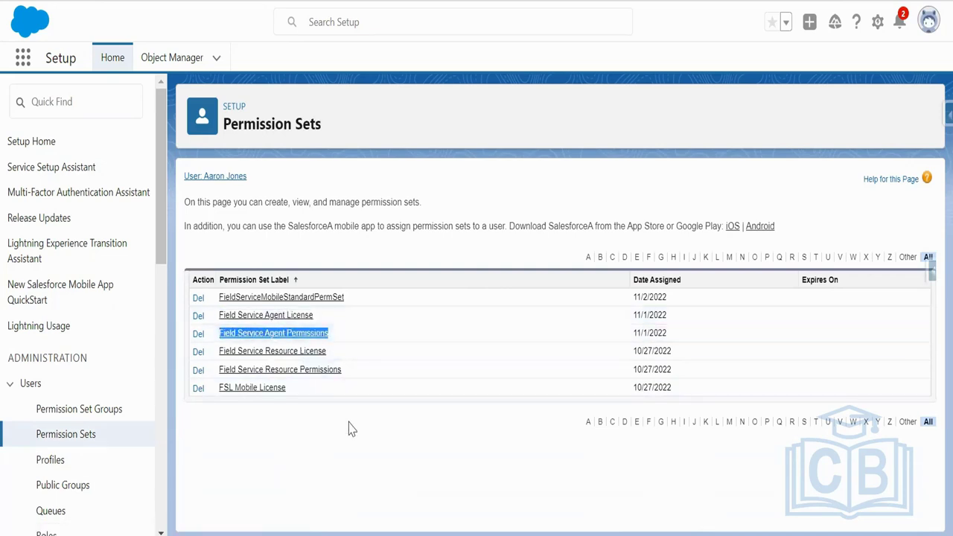
{"action": "left_click_drag", "start_coordinate": [287, 390], "coordinate": [218, 398]}
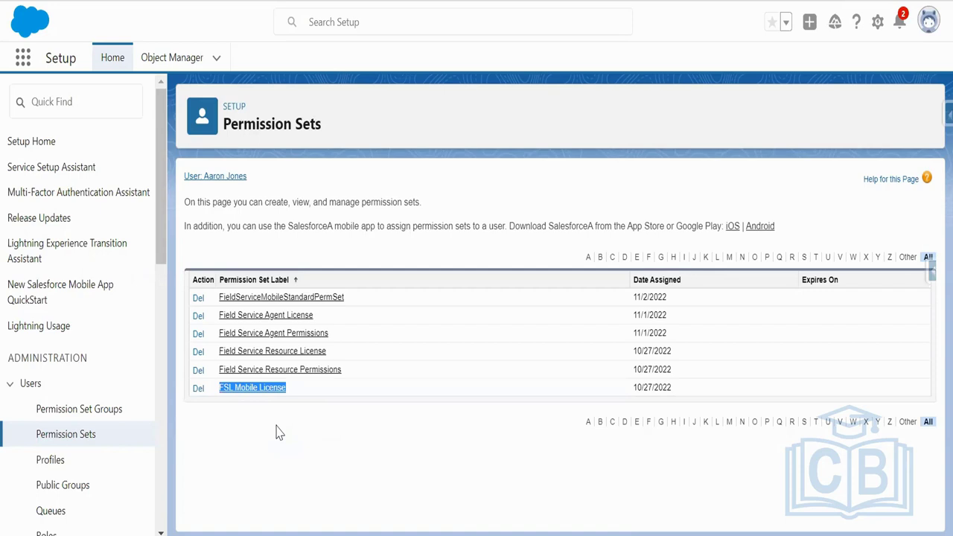
{"action": "left_click_drag", "start_coordinate": [350, 298], "coordinate": [217, 304]}
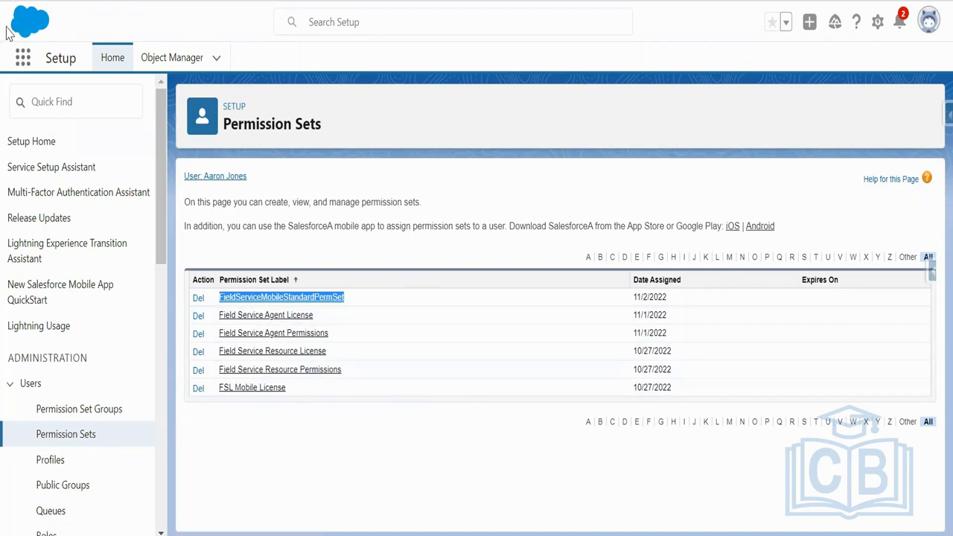
Return to the technician's user detail record and recheck the profile, user license and role.
{"action": "key", "text": "alt+Left"}
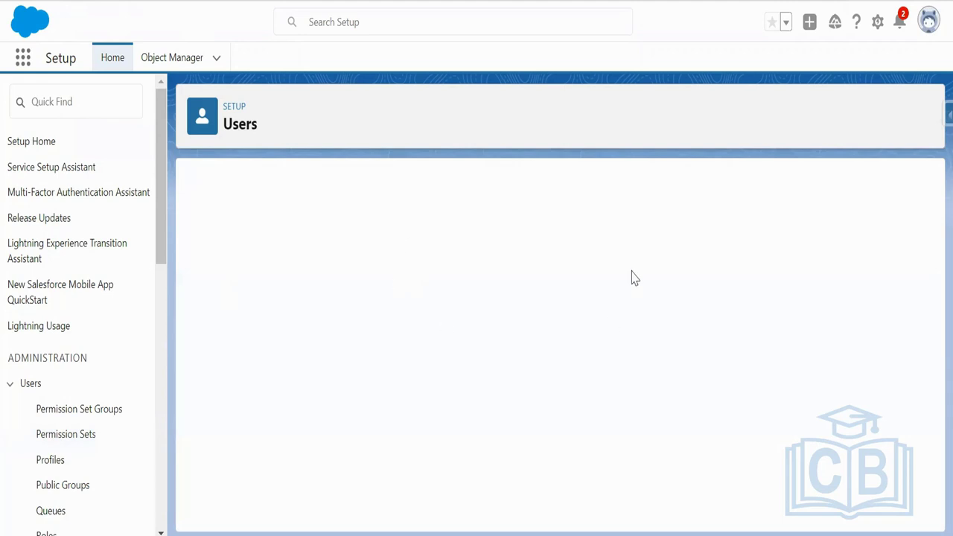
{"action": "left_click_drag", "start_coordinate": [746, 322], "coordinate": [693, 325]}
{"action": "double_click", "coordinate": [711, 302]}
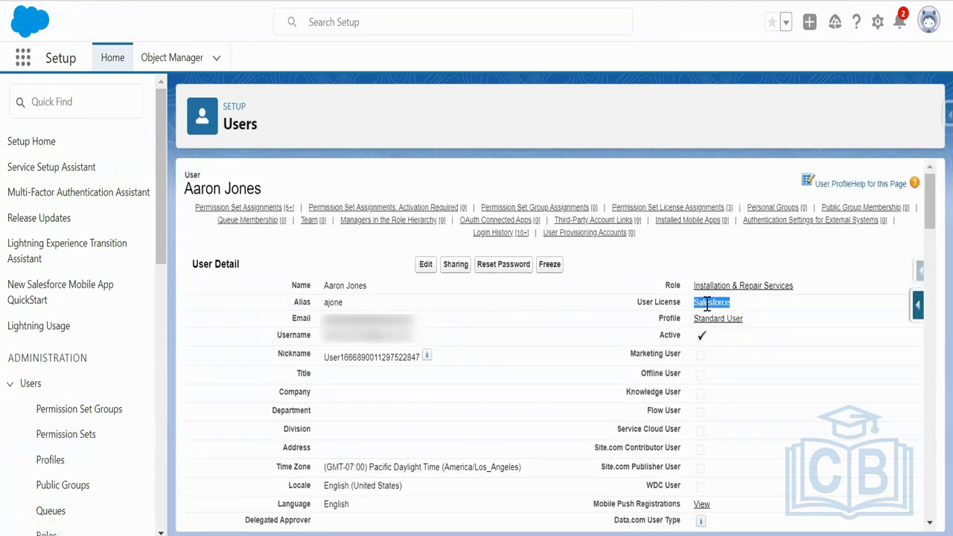
{"action": "left_click", "coordinate": [799, 290]}
{"action": "left_click_drag", "start_coordinate": [799, 289], "coordinate": [696, 292]}
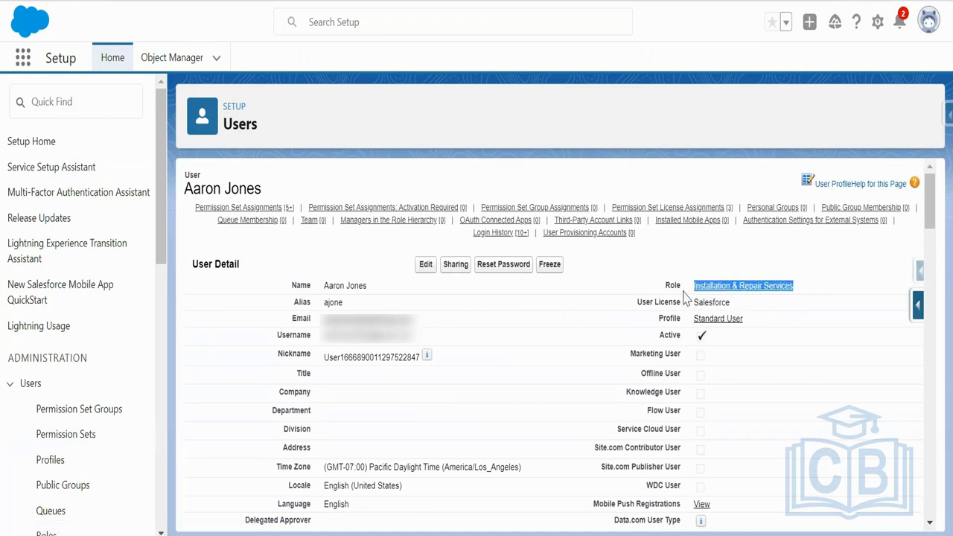
Review the technician's Field Service Agent and Resource permission set assignments, and go back to the user details to check the Active status.
{"action": "left_click", "coordinate": [268, 212]}
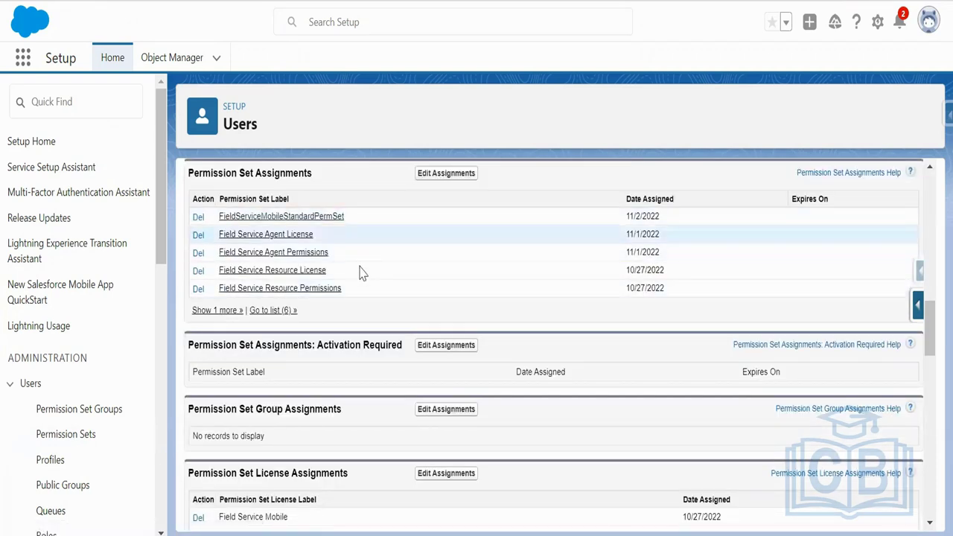
{"action": "left_click_drag", "start_coordinate": [328, 237], "coordinate": [220, 271]}
{"action": "triple_click", "coordinate": [298, 250]}
{"action": "left_click_drag", "start_coordinate": [346, 291], "coordinate": [225, 290]}
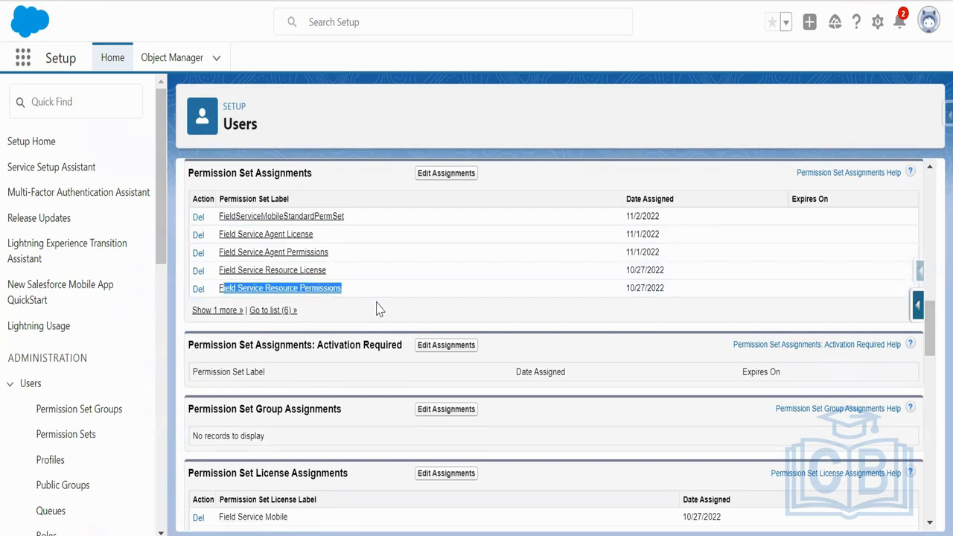
{"action": "scroll", "coordinate": [431, 302], "scroll_direction": "up", "scroll_amount": 8}
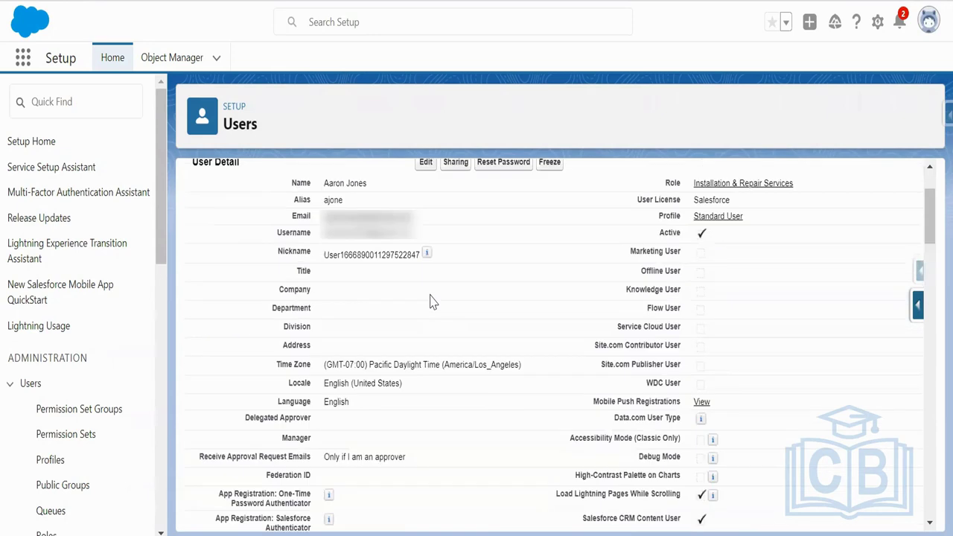
{"action": "scroll", "coordinate": [432, 302], "scroll_direction": "up", "scroll_amount": 1}
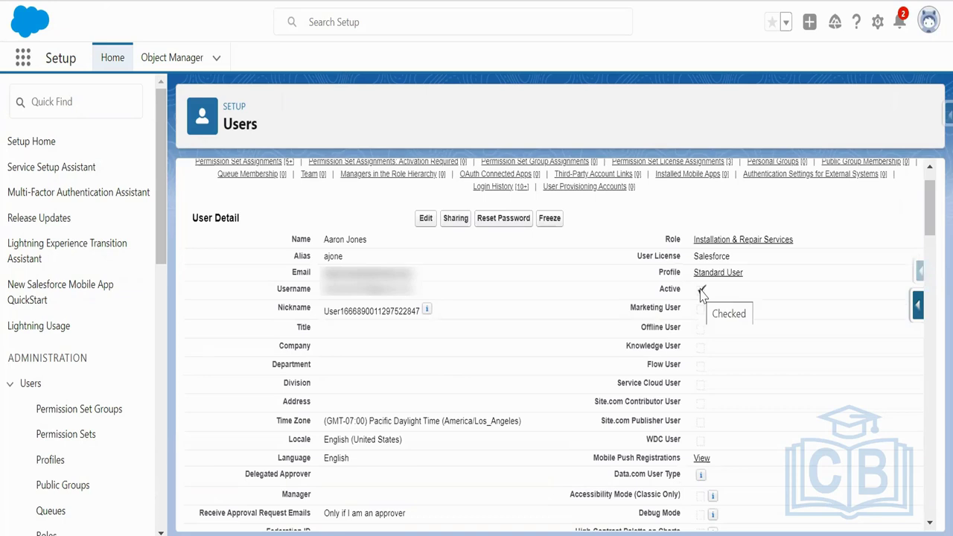
{"action": "scroll", "coordinate": [617, 370], "scroll_direction": "up", "scroll_amount": 1}
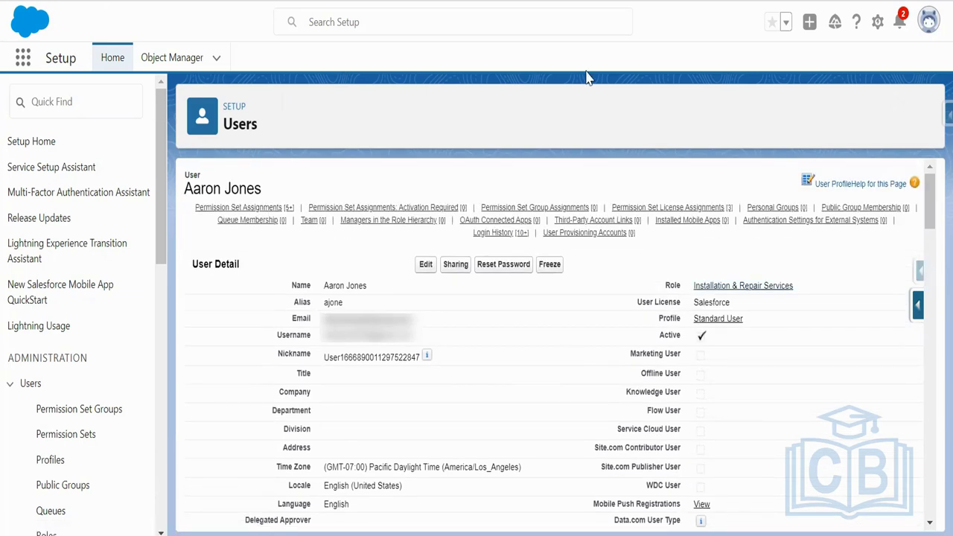
{"action": "left_click", "coordinate": [21, 60]}
{"action": "type", "text": "serv"}
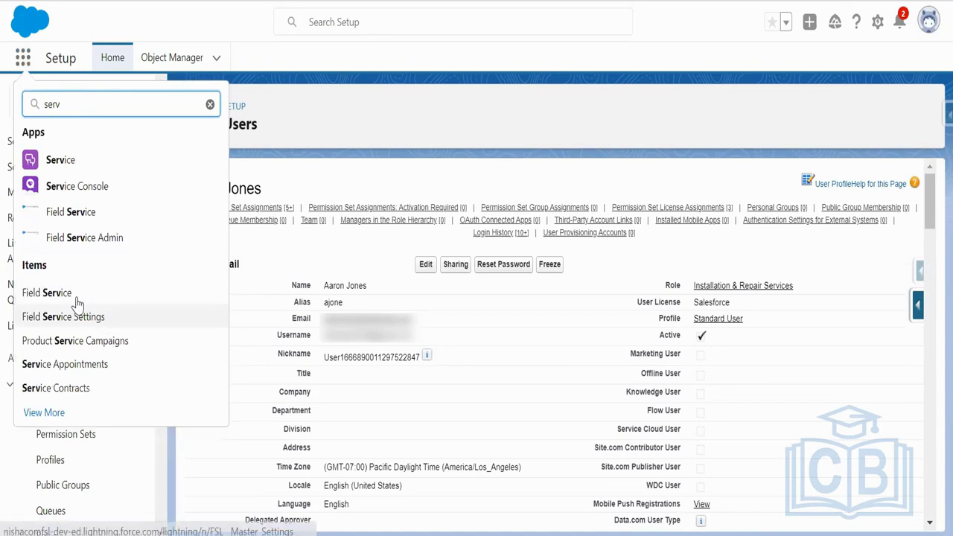
{"action": "type", "text": "ice"}
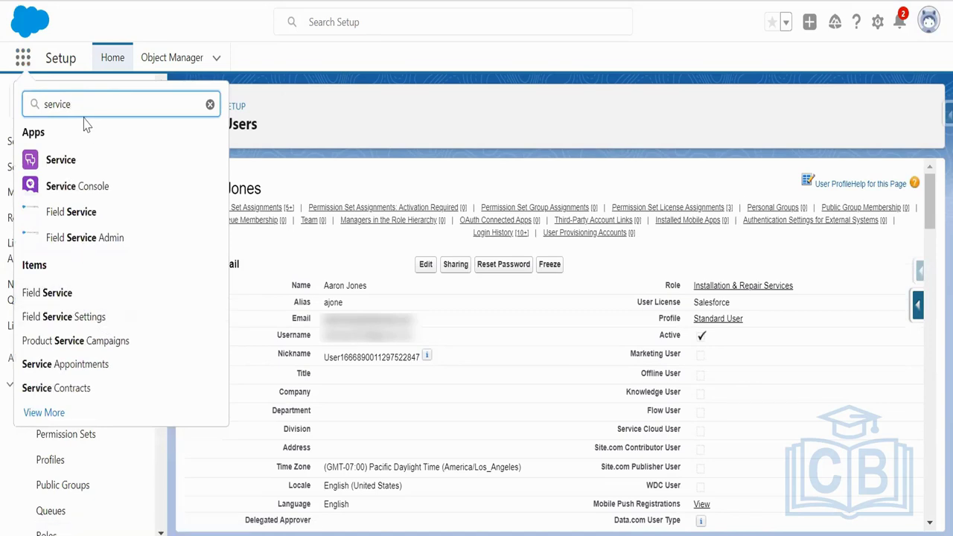
{"action": "type", "text": " res"}
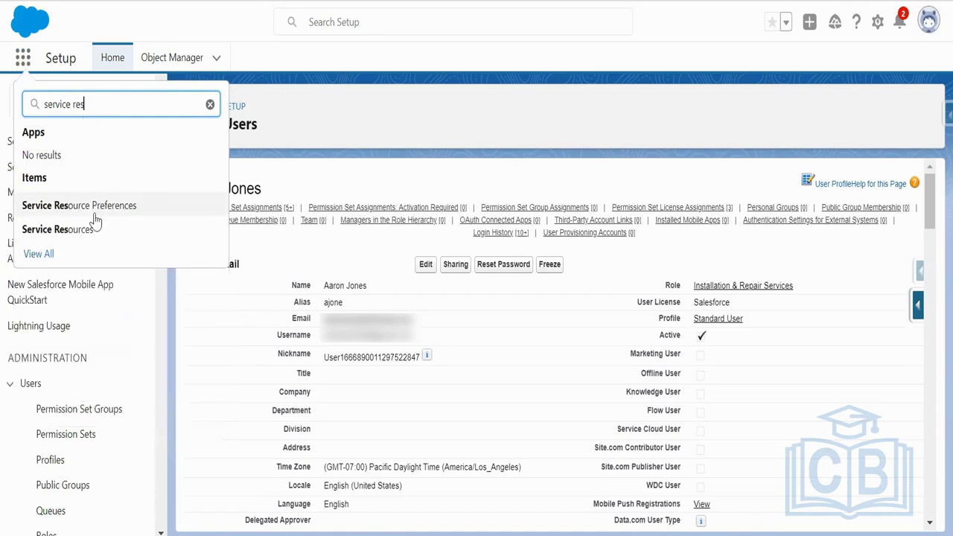
{"action": "key", "text": "Escape"}
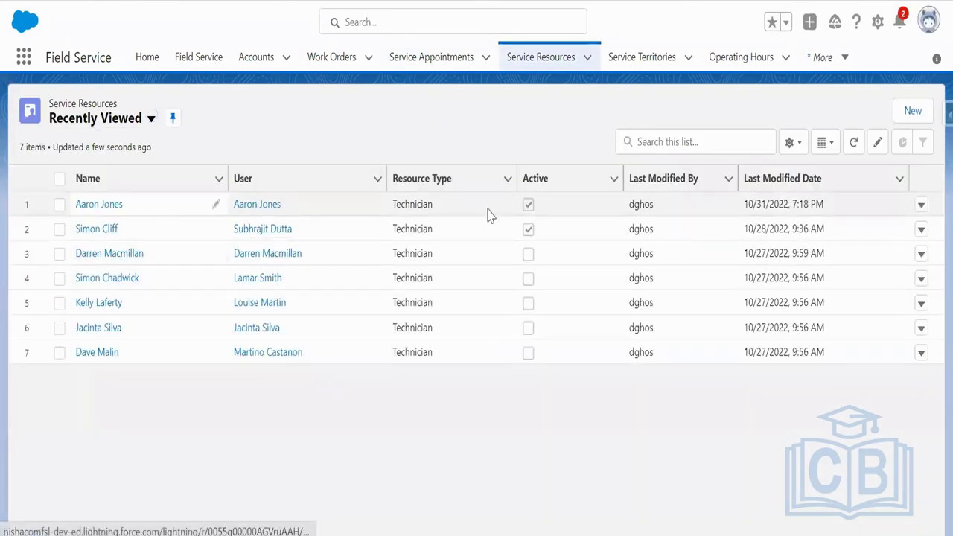
Open a blank service resource form, review the Resource Type options and the Include in Scheduling Optimization setting, and close it without saving.
{"action": "left_click", "coordinate": [913, 111]}
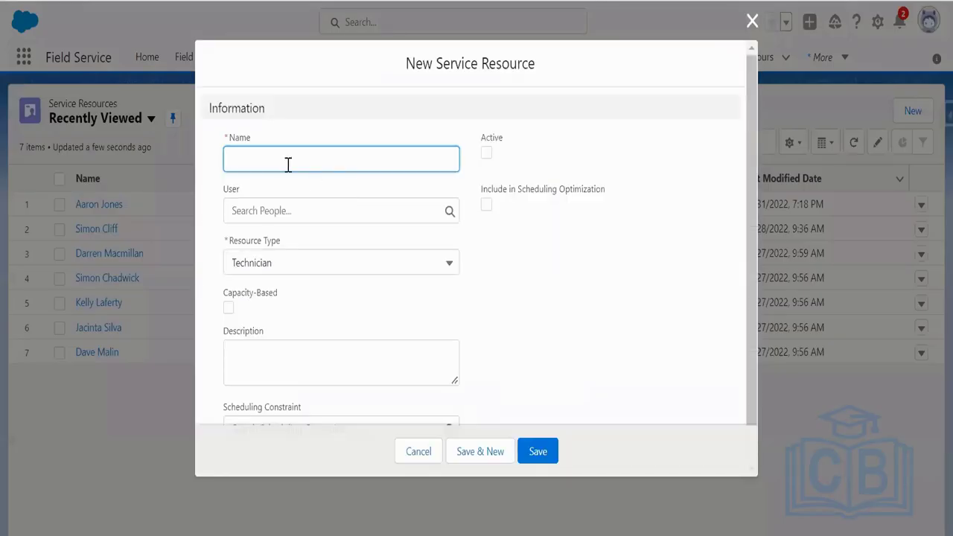
{"action": "left_click", "coordinate": [257, 213]}
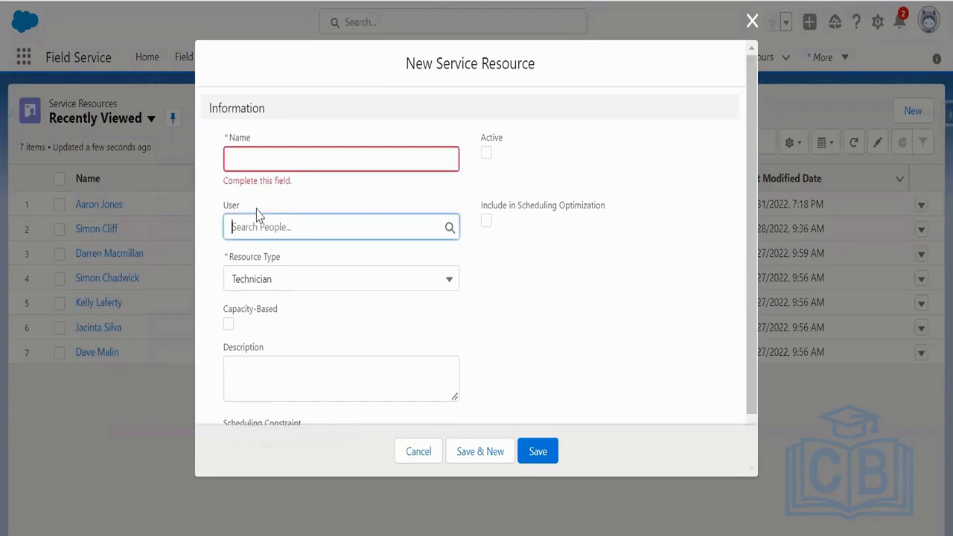
{"action": "left_click", "coordinate": [275, 280]}
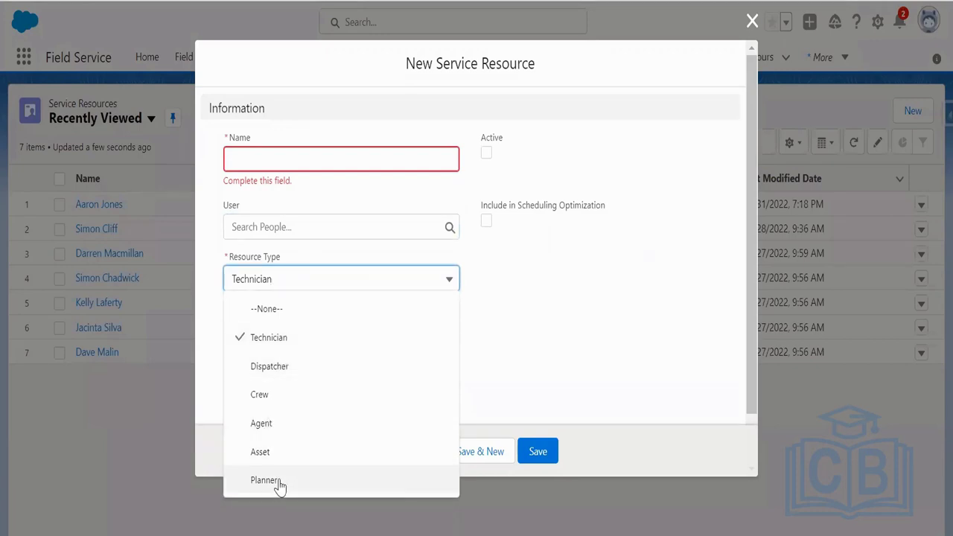
{"action": "left_click", "coordinate": [538, 322]}
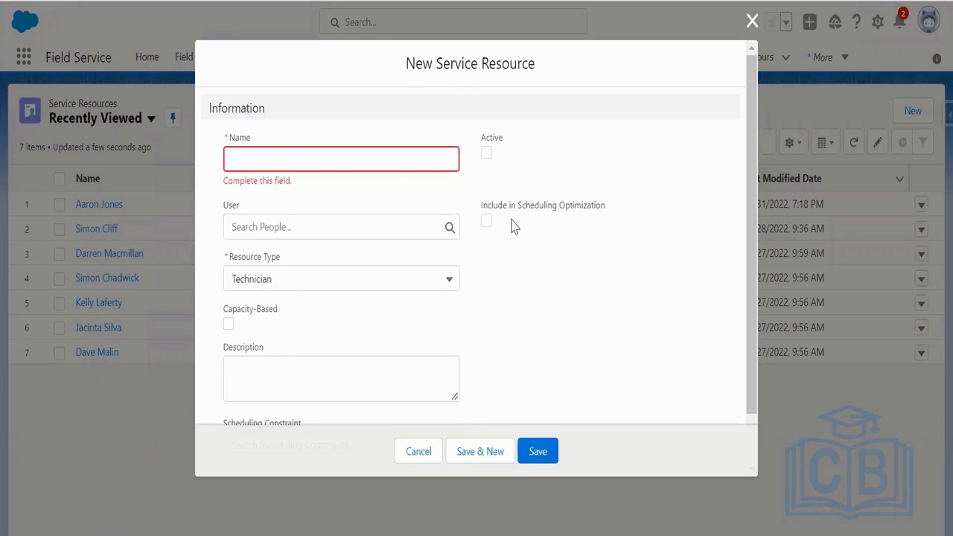
{"action": "left_click_drag", "start_coordinate": [478, 210], "coordinate": [602, 227]}
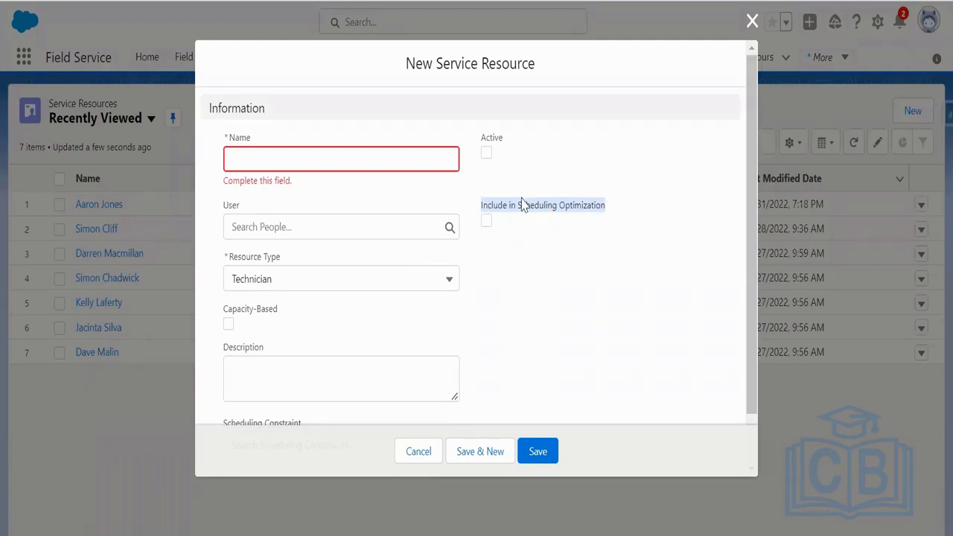
{"action": "double_click", "coordinate": [569, 210]}
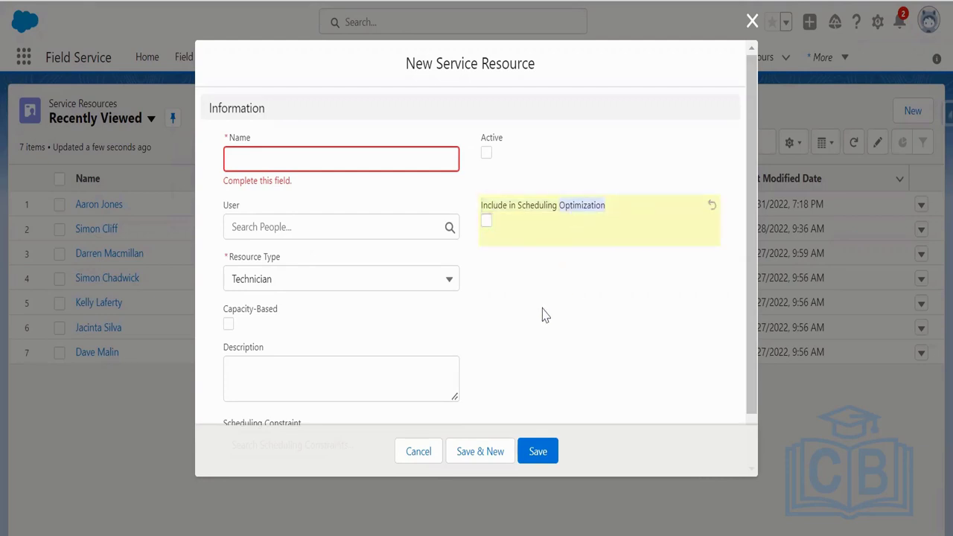
{"action": "scroll", "coordinate": [541, 315], "scroll_direction": "down", "scroll_amount": 1}
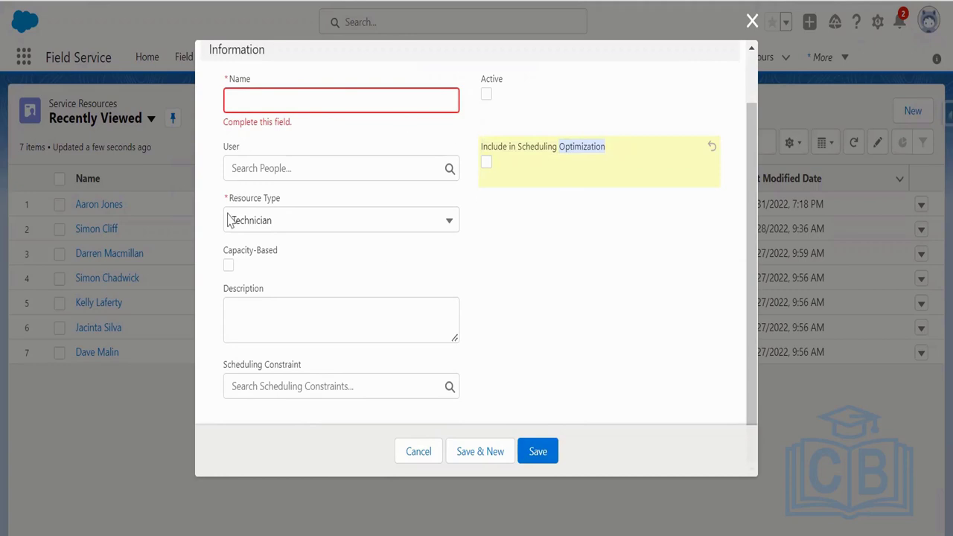
{"action": "left_click", "coordinate": [752, 21]}
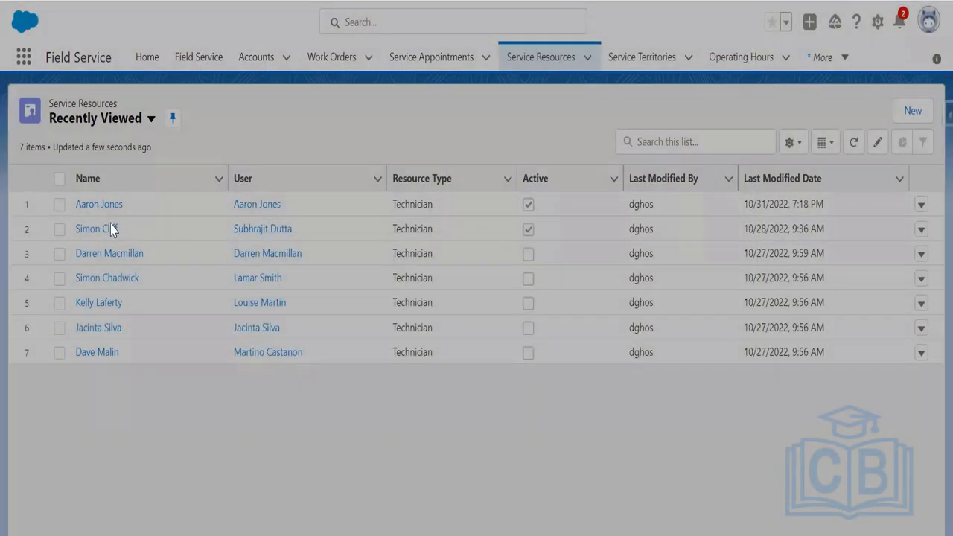
Open the first service resource's record, review its details and edit form, and cancel the edit.
{"action": "left_click", "coordinate": [111, 228]}
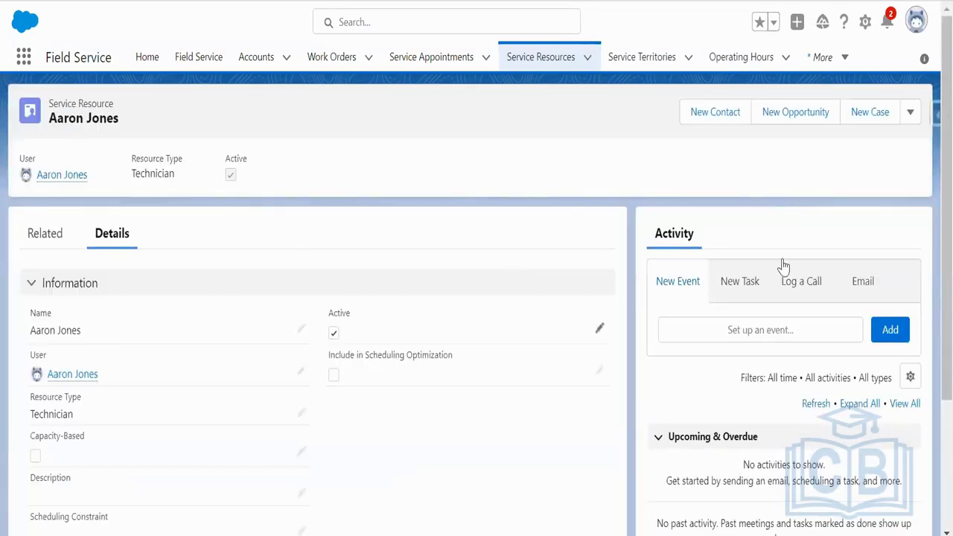
{"action": "scroll", "coordinate": [392, 332], "scroll_direction": "down", "scroll_amount": 2}
{"action": "scroll", "coordinate": [521, 310], "scroll_direction": "up", "scroll_amount": 3}
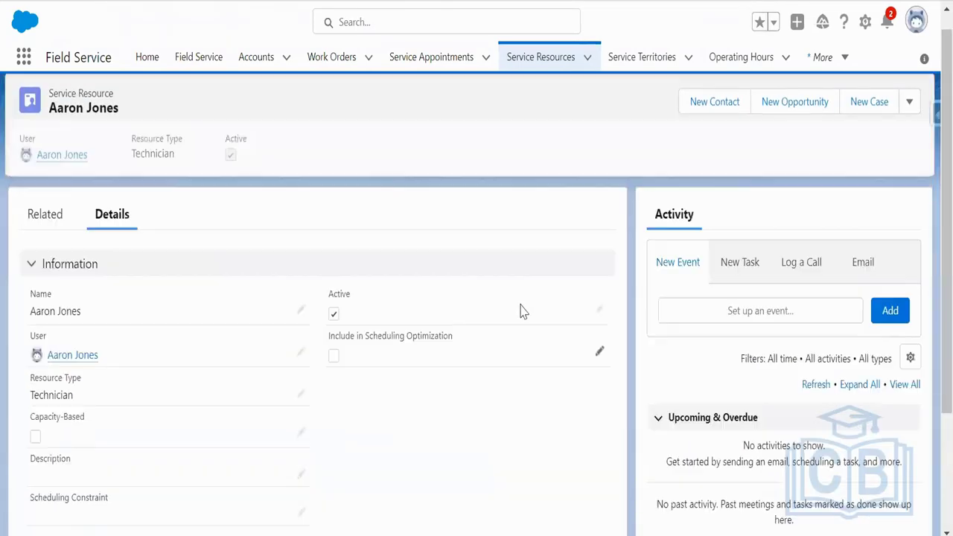
{"action": "left_click", "coordinate": [910, 113]}
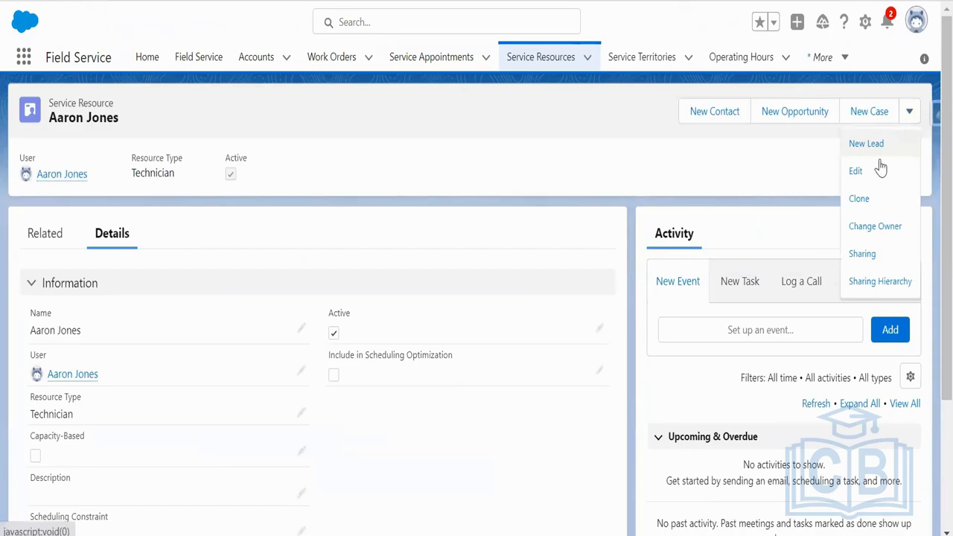
{"action": "left_click", "coordinate": [879, 168]}
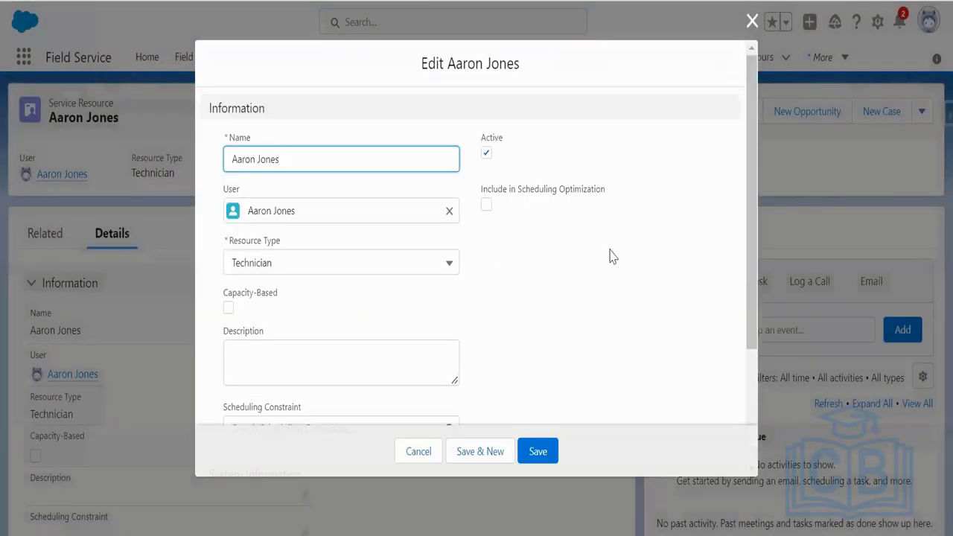
{"action": "left_click_drag", "start_coordinate": [747, 223], "coordinate": [741, 193]}
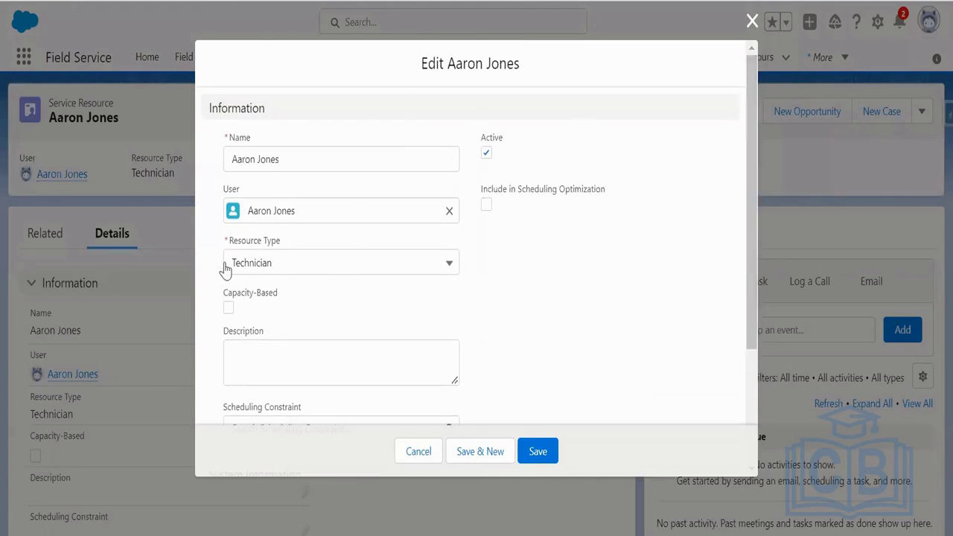
{"action": "left_click", "coordinate": [418, 452]}
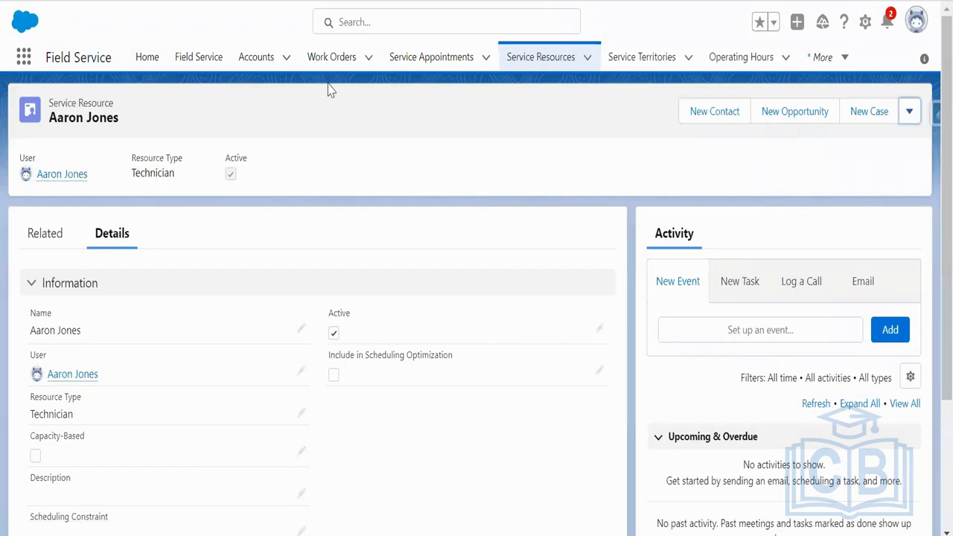
Find Field Service Settings by searching for "field" and launch Guided Setup from its Getting Started page.
{"action": "left_click", "coordinate": [23, 58]}
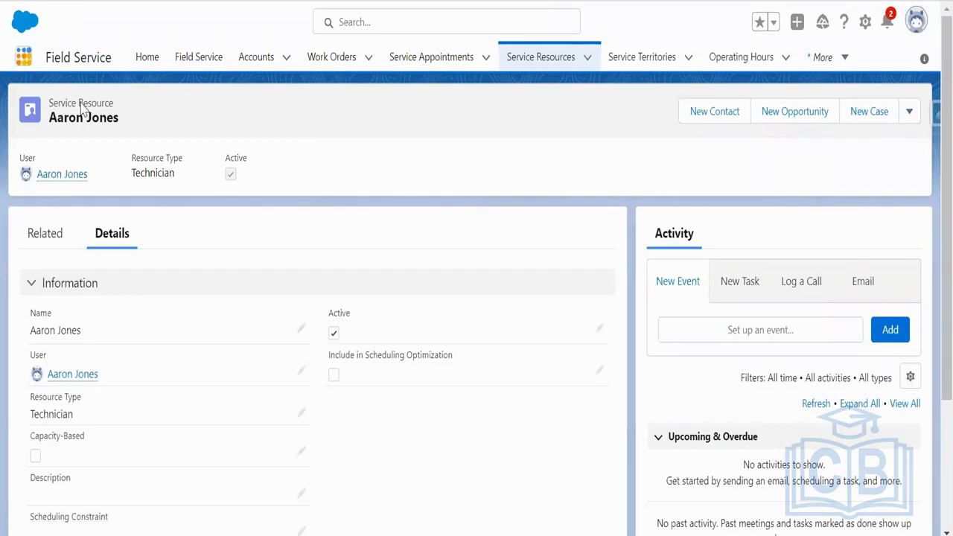
{"action": "type", "text": "fi"}
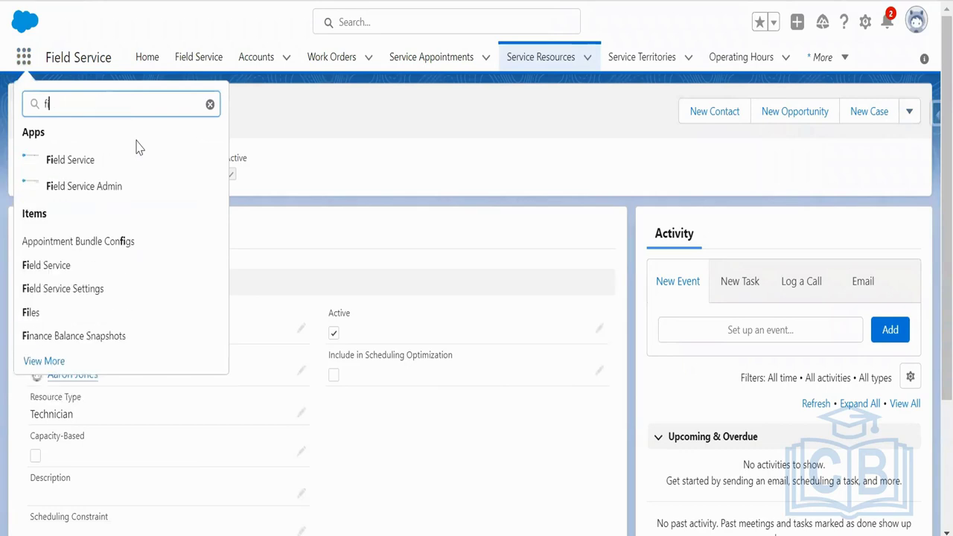
{"action": "type", "text": "eld"}
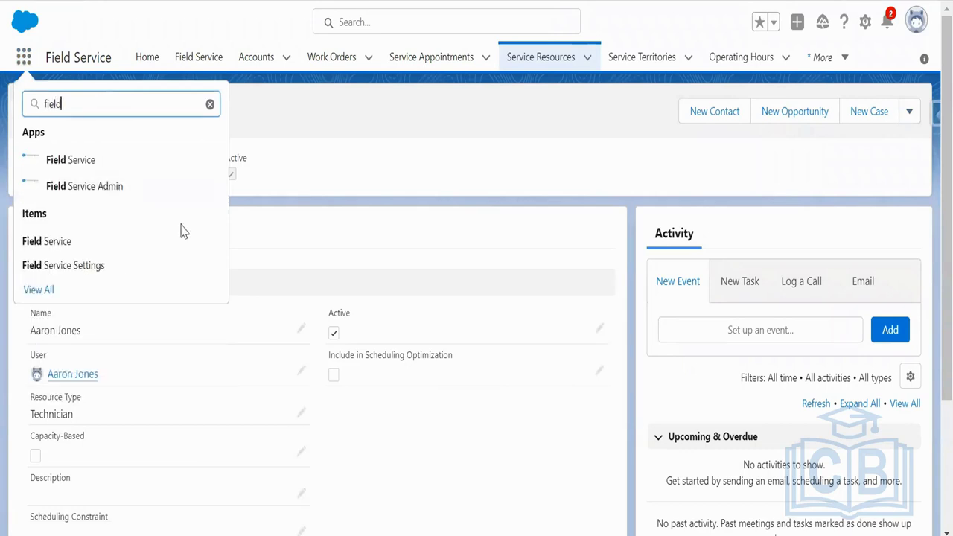
{"action": "left_click", "coordinate": [126, 264]}
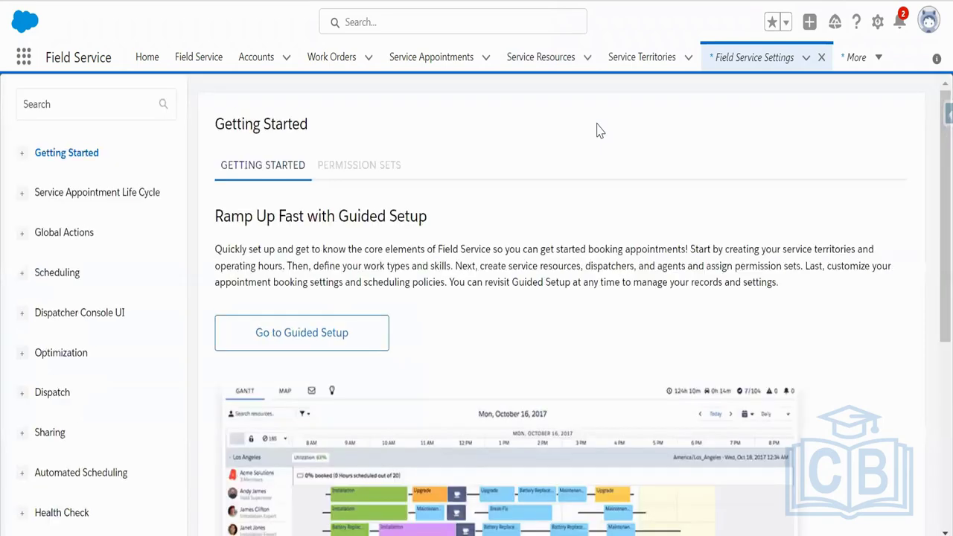
{"action": "left_click", "coordinate": [324, 341]}
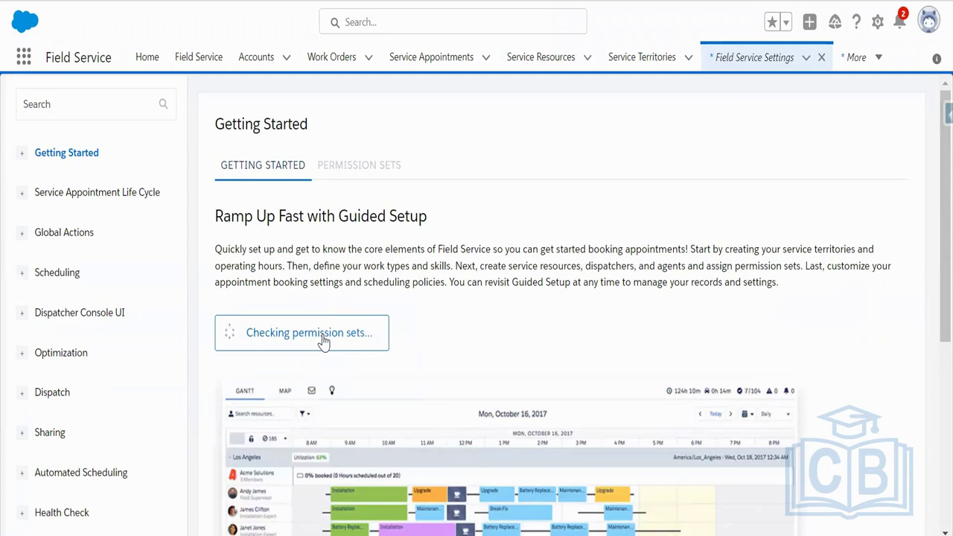
{"action": "left_click", "coordinate": [321, 342]}
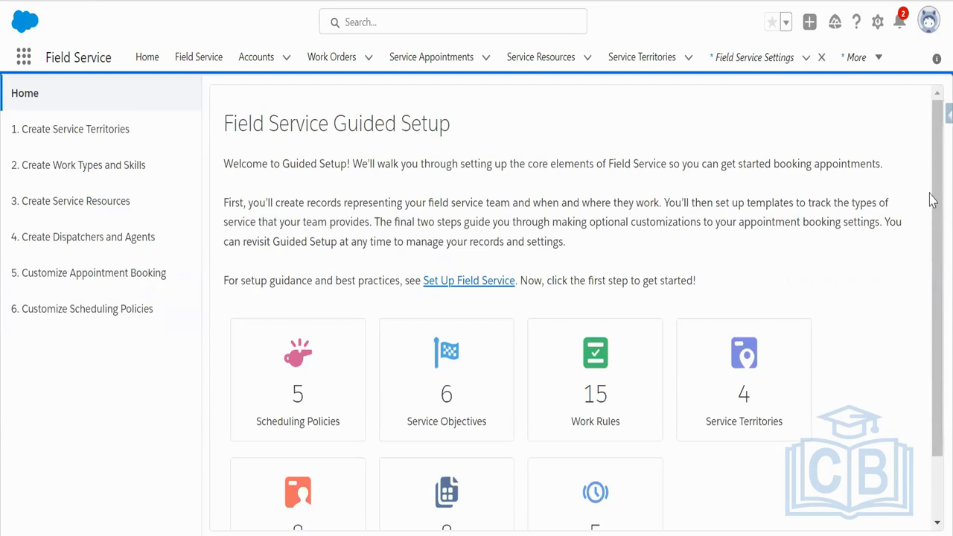
Open Create Service Resources in Guided Setup and review the user and service territory choices for a new resource.
{"action": "left_click_drag", "start_coordinate": [930, 196], "coordinate": [930, 283]}
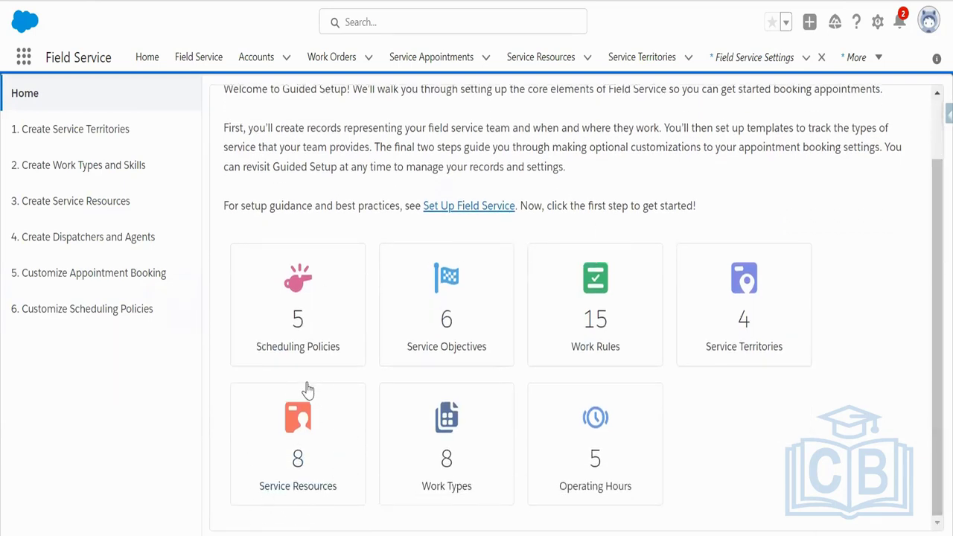
{"action": "left_click", "coordinate": [320, 446]}
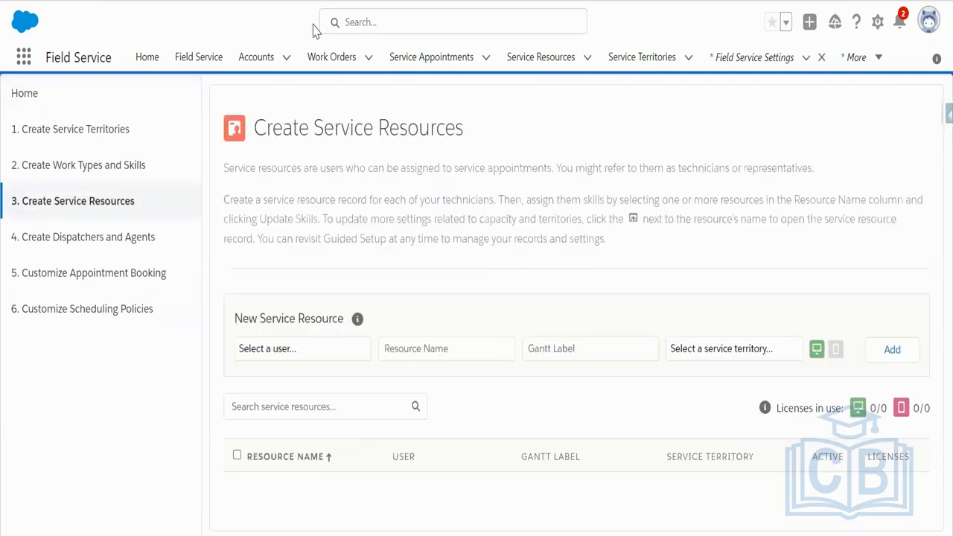
{"action": "mouse_move", "coordinate": [931, 223]}
{"action": "left_mouse_down"}
{"action": "mouse_move", "coordinate": [930, 253]}
{"action": "mouse_move", "coordinate": [930, 216]}
{"action": "left_mouse_up"}
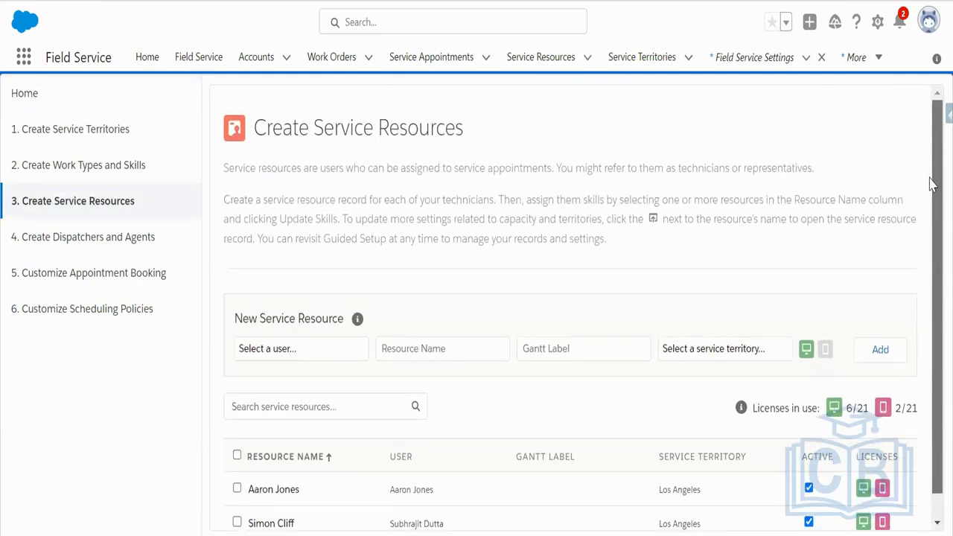
{"action": "left_click", "coordinate": [290, 350]}
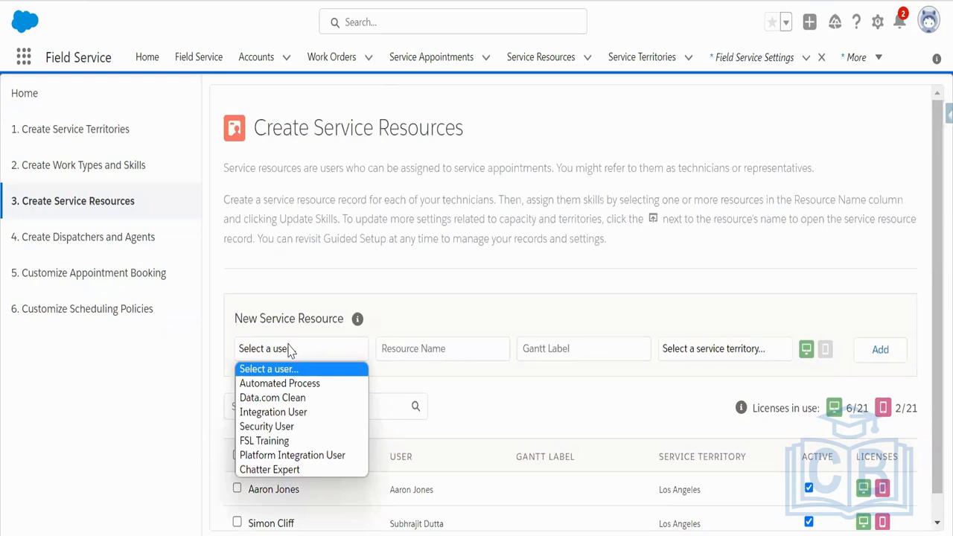
{"action": "left_click", "coordinate": [496, 319]}
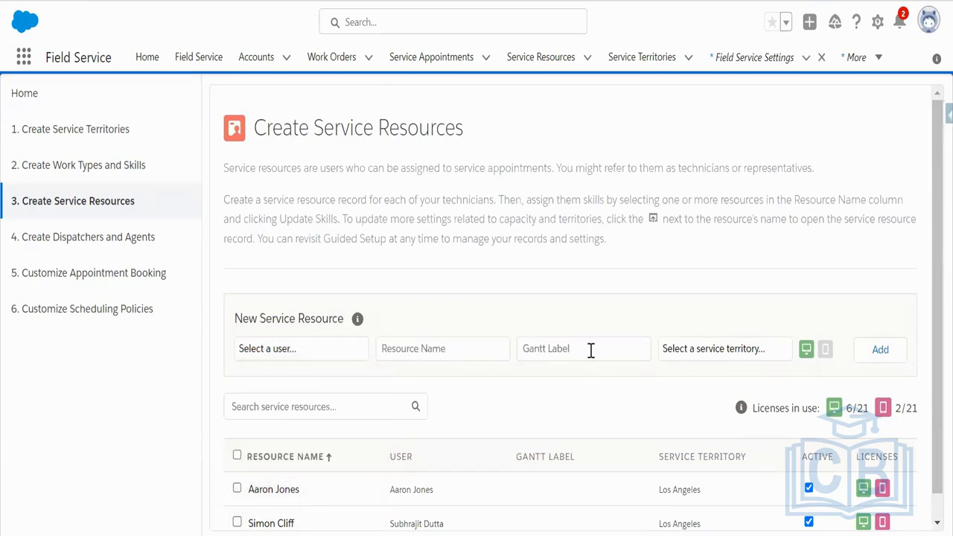
{"action": "left_click", "coordinate": [726, 358]}
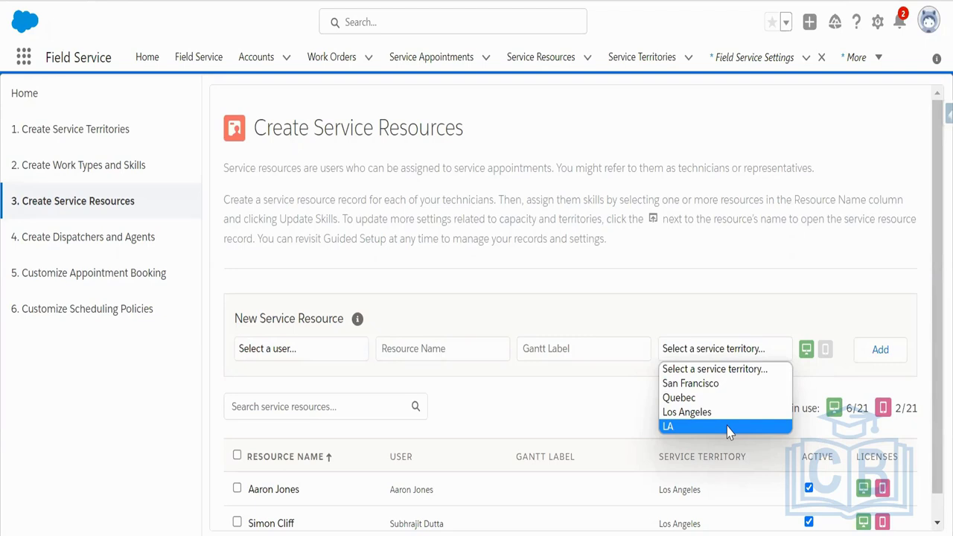
{"action": "left_click", "coordinate": [741, 320]}
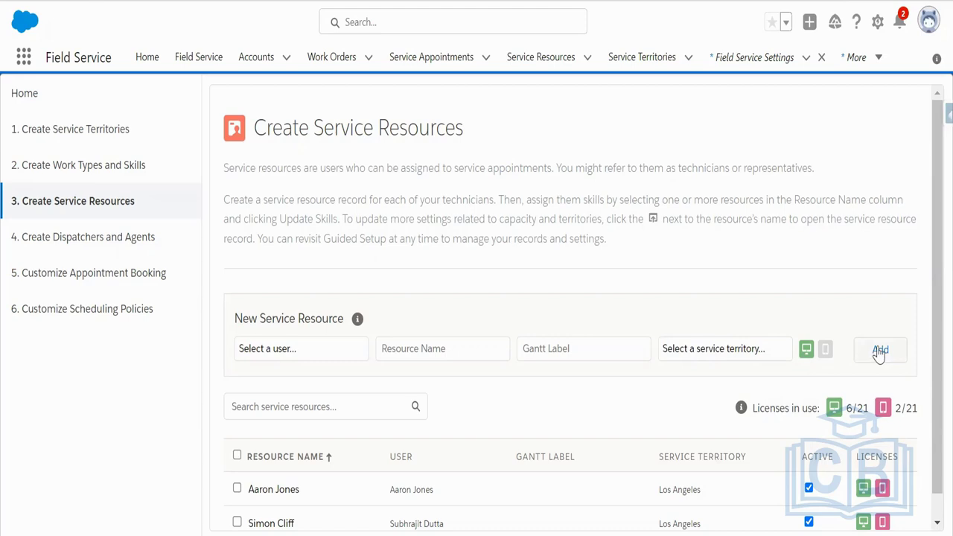
Examine the existing service resources in Guided Setup, including their names, active status and assigned licenses.
{"action": "scroll", "coordinate": [932, 372], "scroll_direction": "down", "scroll_amount": 1}
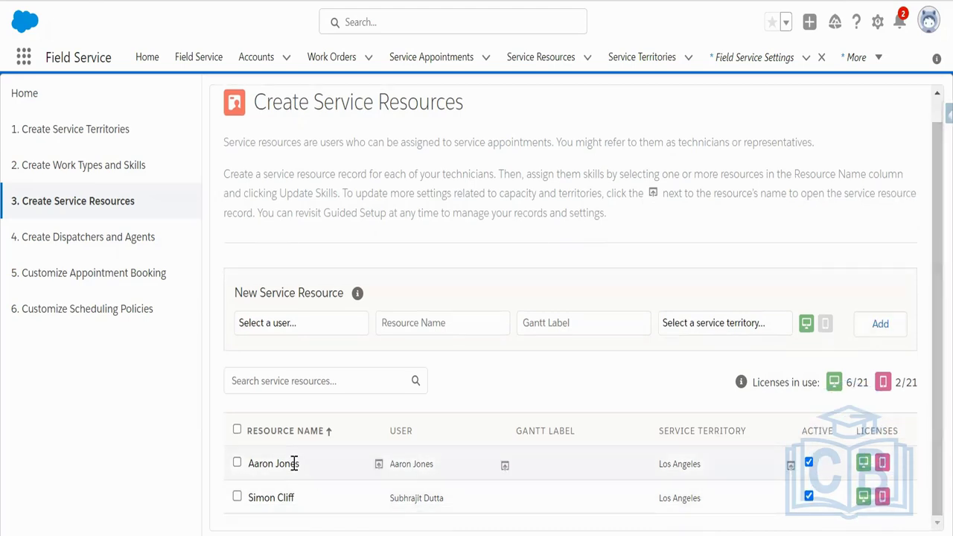
{"action": "double_click", "coordinate": [248, 463]}
{"action": "double_click", "coordinate": [264, 498]}
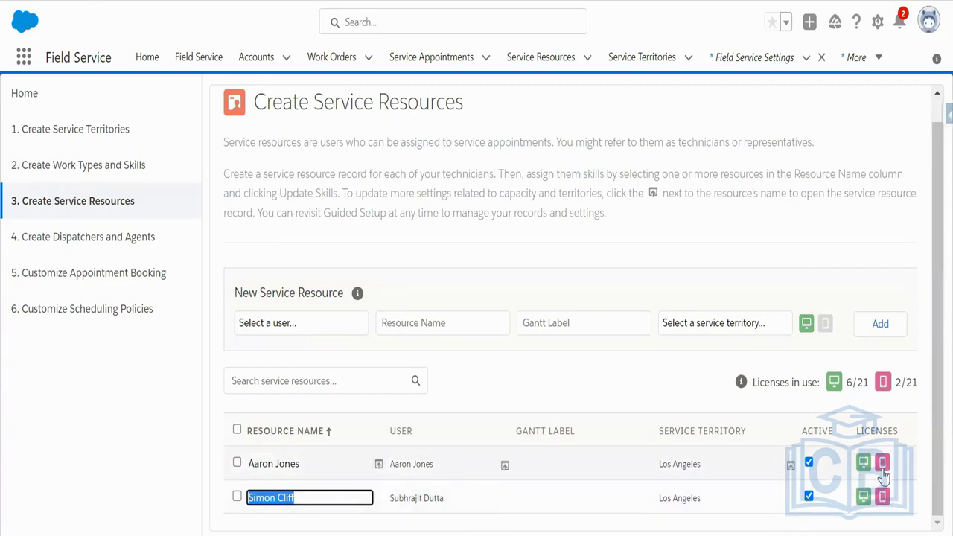
{"action": "left_click", "coordinate": [680, 389]}
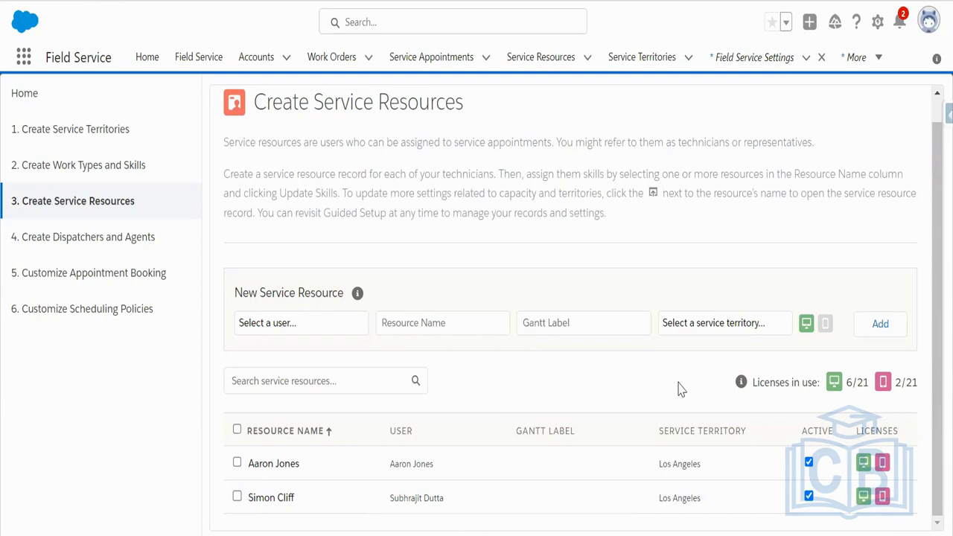
{"action": "scroll", "coordinate": [679, 388], "scroll_direction": "up", "scroll_amount": 1}
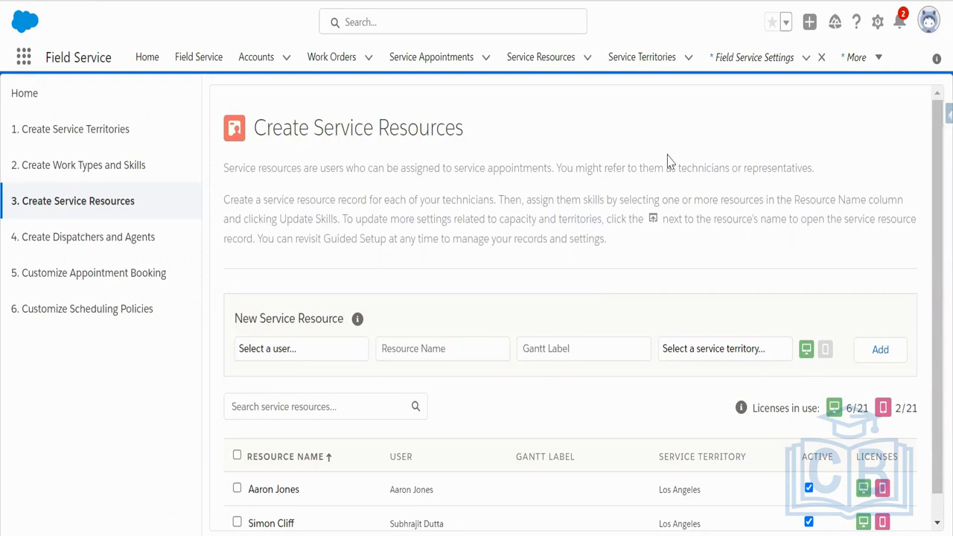
Start a new service territory and name it New York.
{"action": "left_click", "coordinate": [639, 60]}
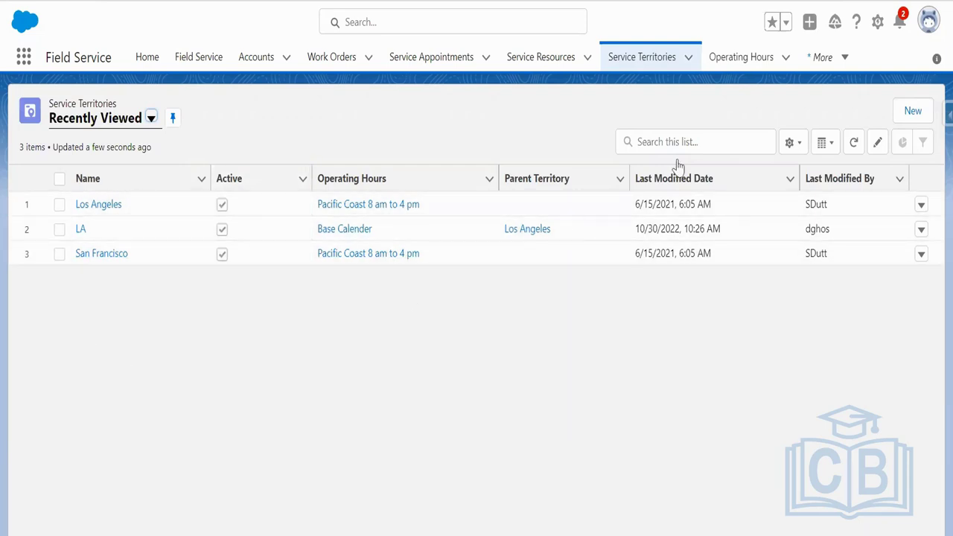
{"action": "left_click", "coordinate": [922, 116]}
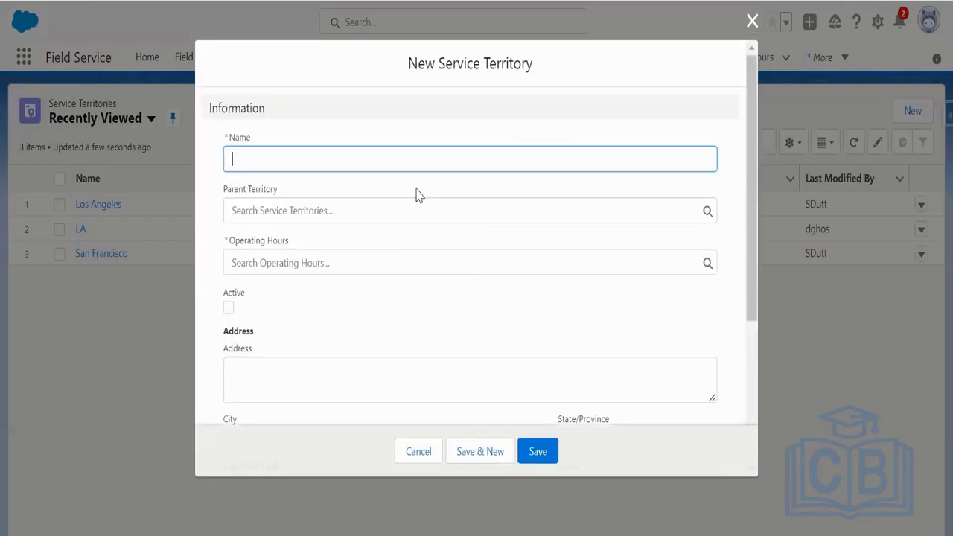
{"action": "type", "text": "New York Area"}
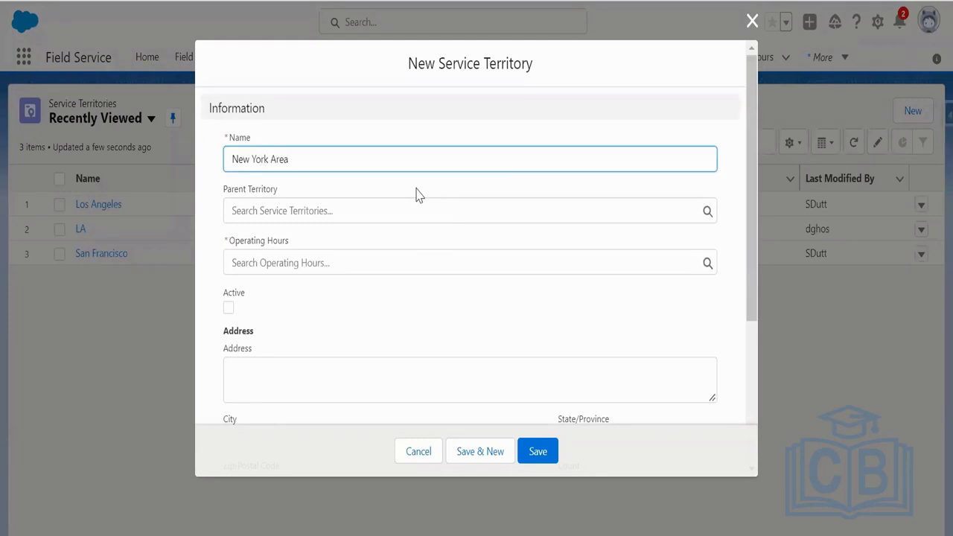
{"action": "key", "text": "BackSpace"}
{"action": "key", "text": "BackSpace"}
{"action": "key", "text": "BackSpace"}
{"action": "key", "text": "BackSpace"}
{"action": "key", "text": "BackSpace"}
Start new operating hours for the territory, named "Mon-Fri 8AM - 4PM" with the description "New York Hours".
{"action": "left_click", "coordinate": [298, 263]}
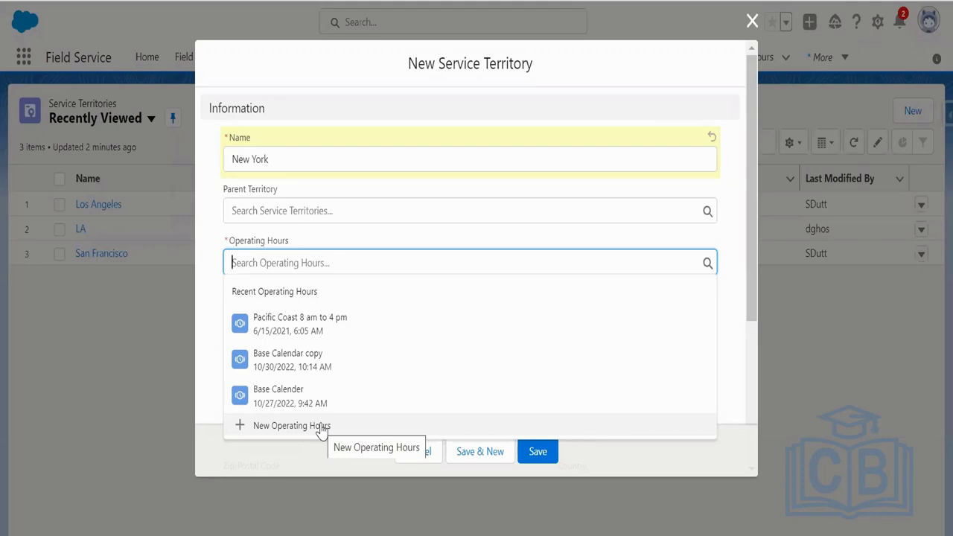
{"action": "left_click", "coordinate": [321, 428]}
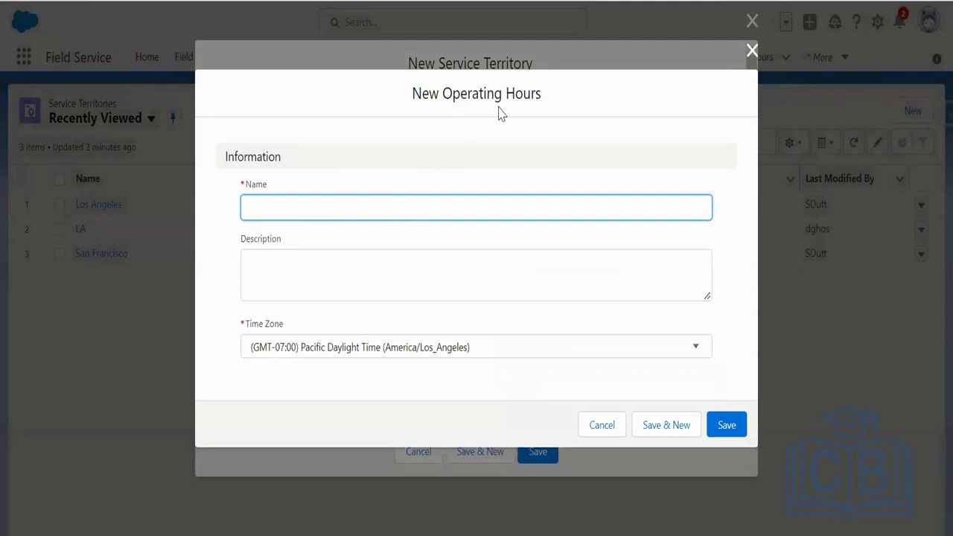
{"action": "type", "text": "Mon"}
{"action": "type", "text": "-fRIDA"}
{"action": "key", "text": "BackSpace"}
{"action": "key", "text": "BackSpace"}
{"action": "key", "text": "BackSpace"}
{"action": "key", "text": "BackSpace"}
{"action": "key", "text": "BackSpace"}
{"action": "type", "text": "Fr"}
{"action": "left_click", "coordinate": [289, 207]}
{"action": "key", "text": "BackSpace"}
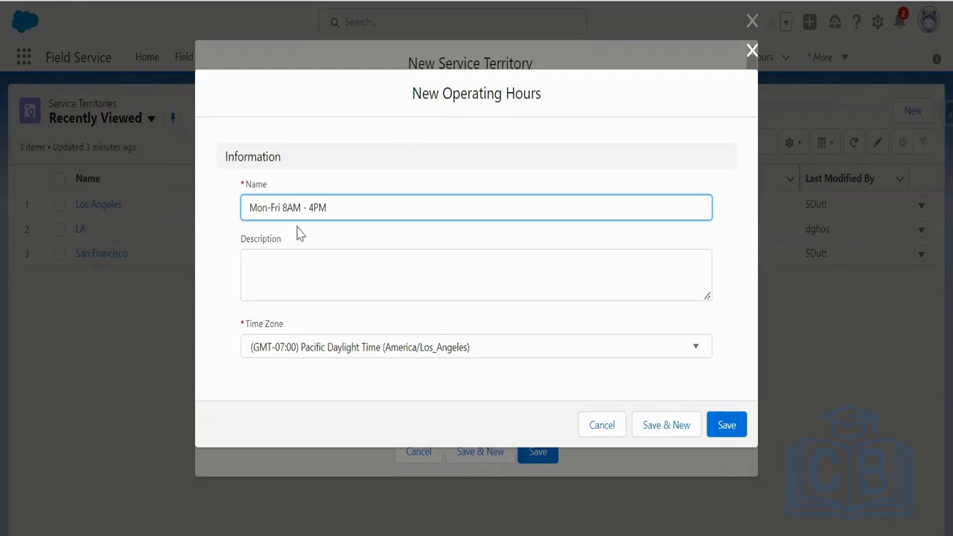
{"action": "left_click", "coordinate": [377, 207]}
{"action": "left_click", "coordinate": [327, 257]}
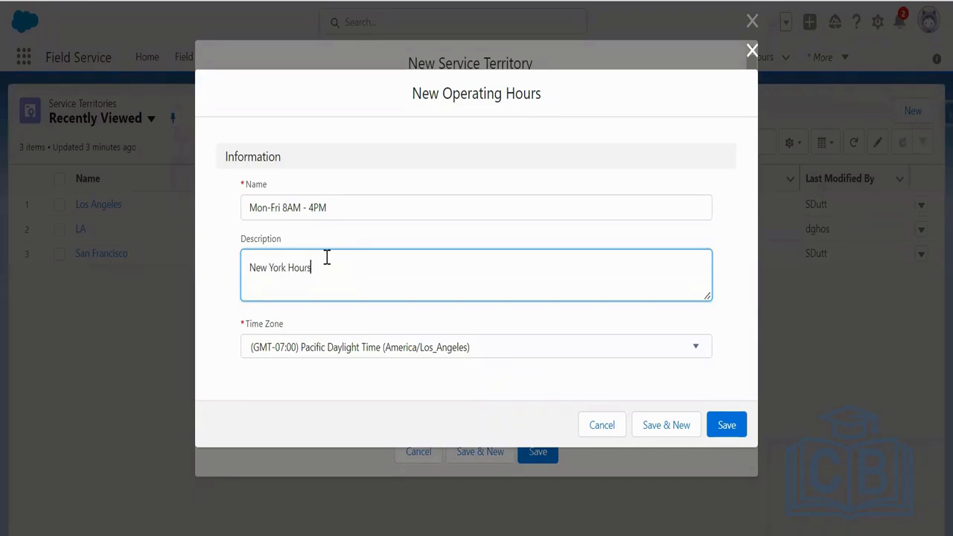
Set the operating hours' time zone to (GMT-04:00) Eastern Daylight Time (America/New_York) and save the operating hours.
{"action": "left_click", "coordinate": [355, 350]}
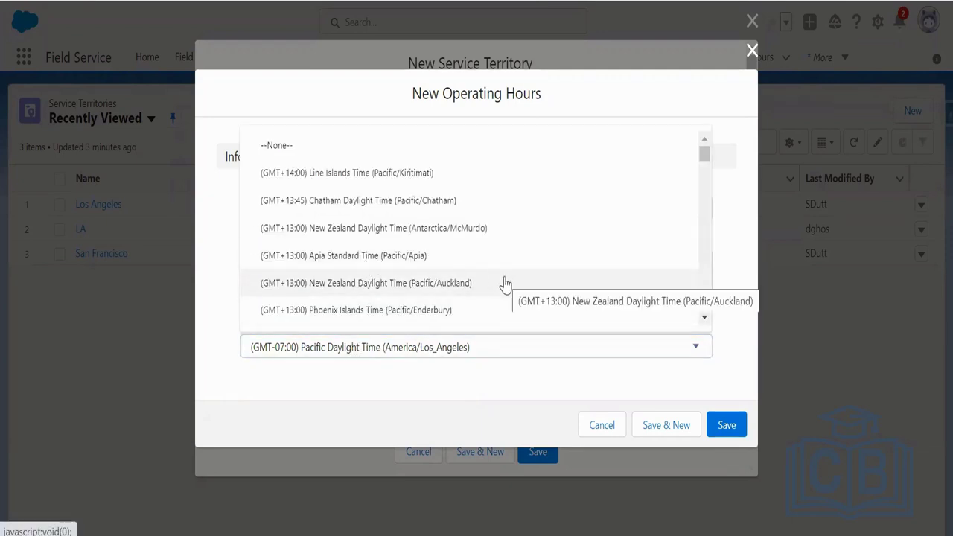
{"action": "left_click", "coordinate": [704, 319]}
{"action": "scroll", "coordinate": [704, 319], "scroll_direction": "down", "scroll_amount": 2}
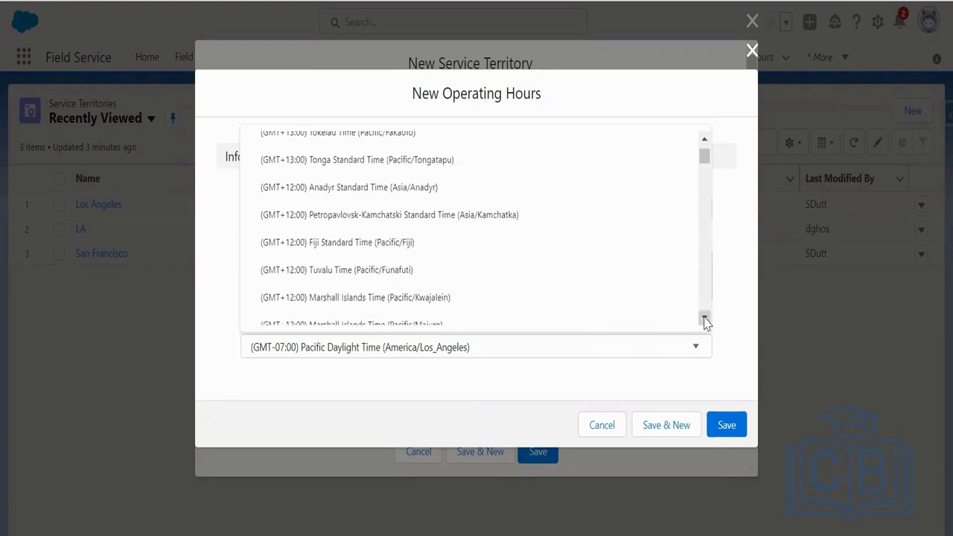
{"action": "left_click_drag", "start_coordinate": [705, 162], "coordinate": [705, 155]}
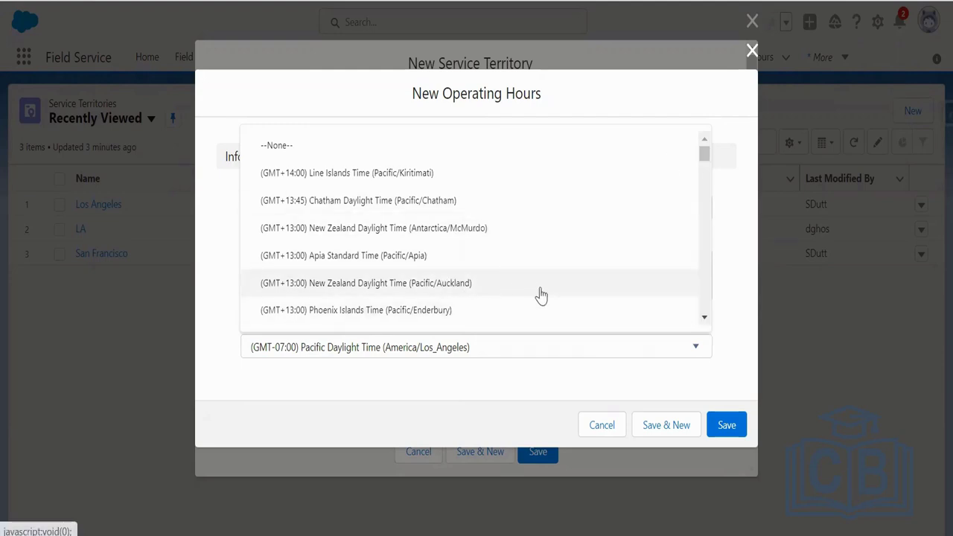
{"action": "scroll", "coordinate": [521, 292], "scroll_direction": "down", "scroll_amount": 2}
{"action": "scroll", "coordinate": [491, 292], "scroll_direction": "down", "scroll_amount": 6}
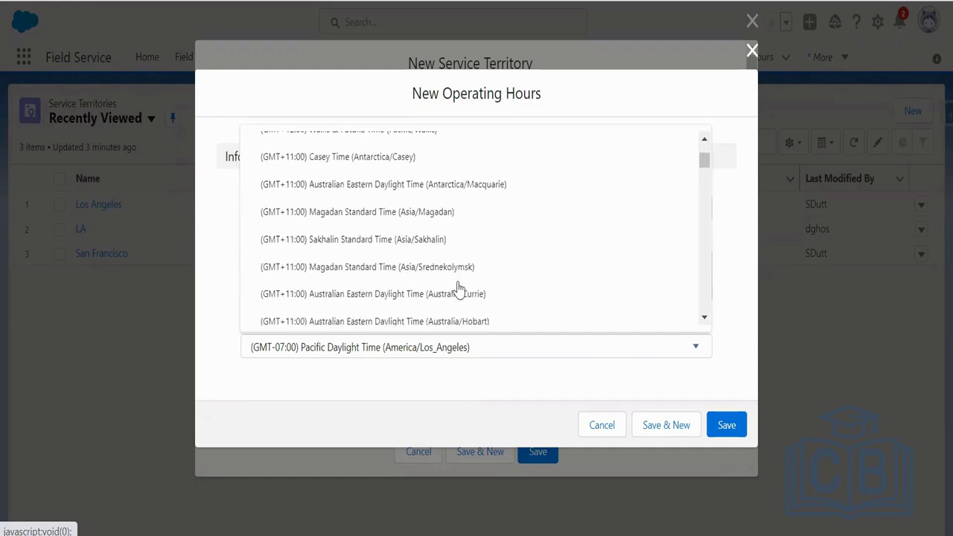
{"action": "scroll", "coordinate": [458, 289], "scroll_direction": "down", "scroll_amount": 10}
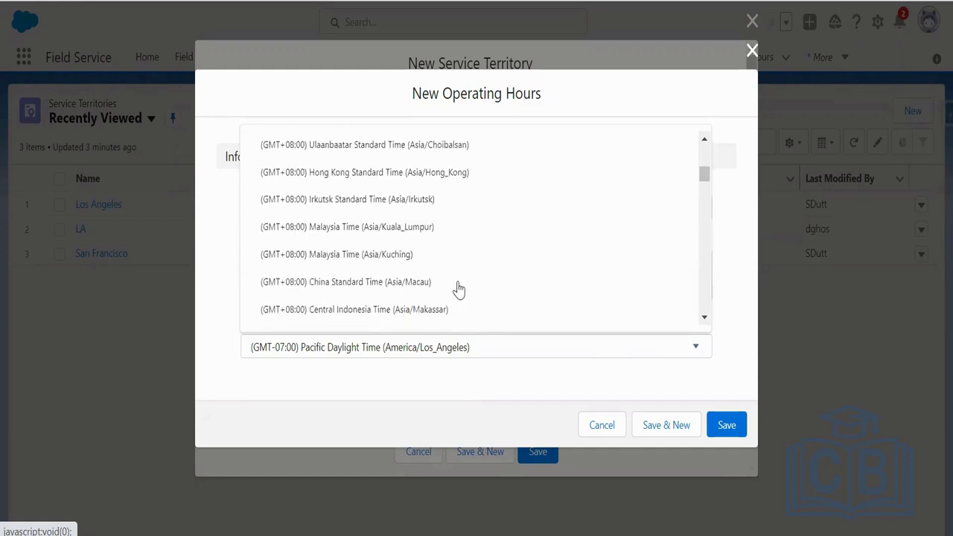
{"action": "scroll", "coordinate": [458, 289], "scroll_direction": "down", "scroll_amount": 3}
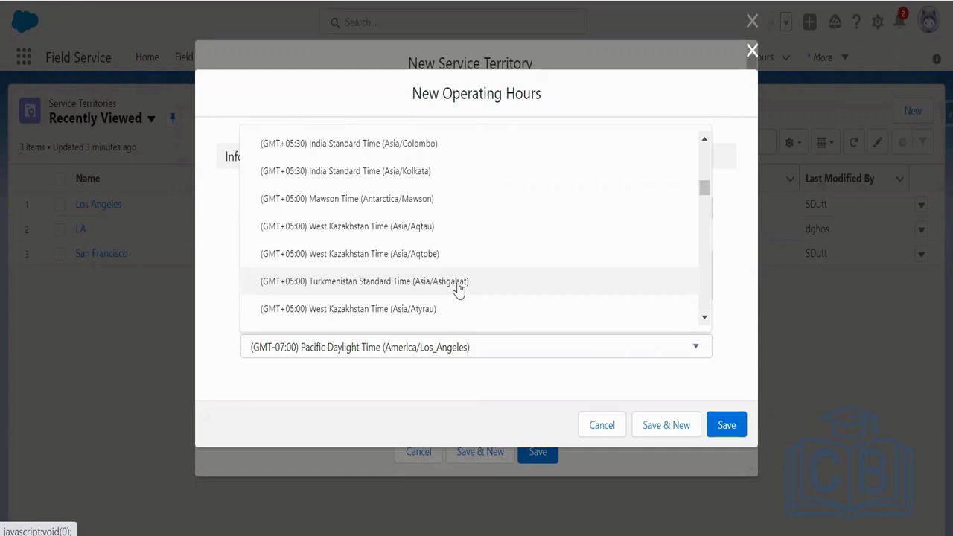
{"action": "scroll", "coordinate": [458, 289], "scroll_direction": "down", "scroll_amount": 9}
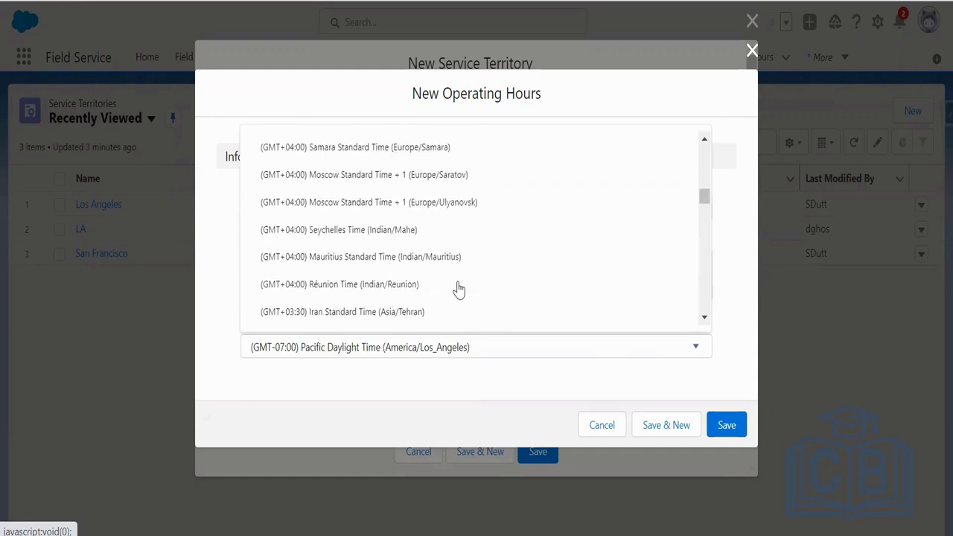
{"action": "scroll", "coordinate": [458, 289], "scroll_direction": "down", "scroll_amount": 3}
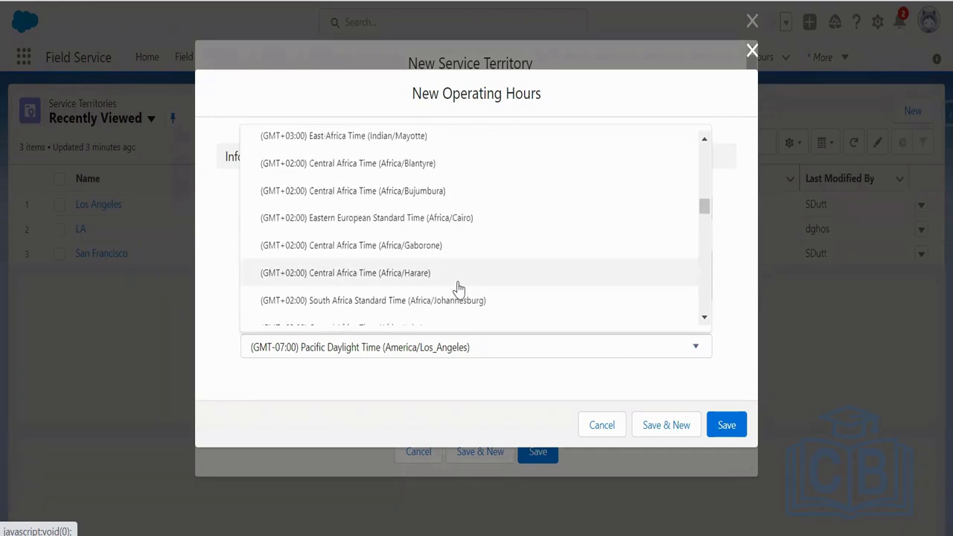
{"action": "scroll", "coordinate": [458, 289], "scroll_direction": "up", "scroll_amount": 2}
{"action": "scroll", "coordinate": [458, 289], "scroll_direction": "down", "scroll_amount": 3}
{"action": "scroll", "coordinate": [458, 289], "scroll_direction": "down", "scroll_amount": 10}
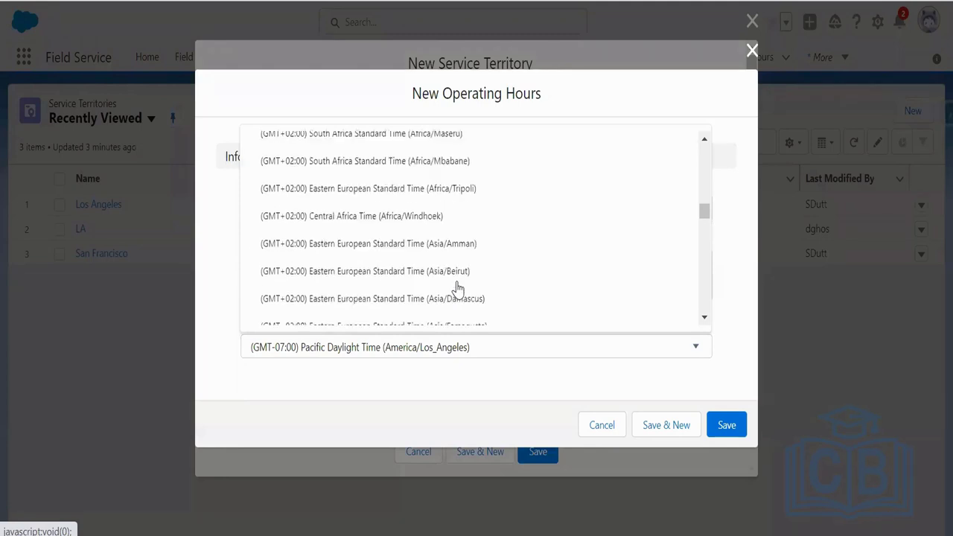
{"action": "scroll", "coordinate": [457, 289], "scroll_direction": "down", "scroll_amount": 8}
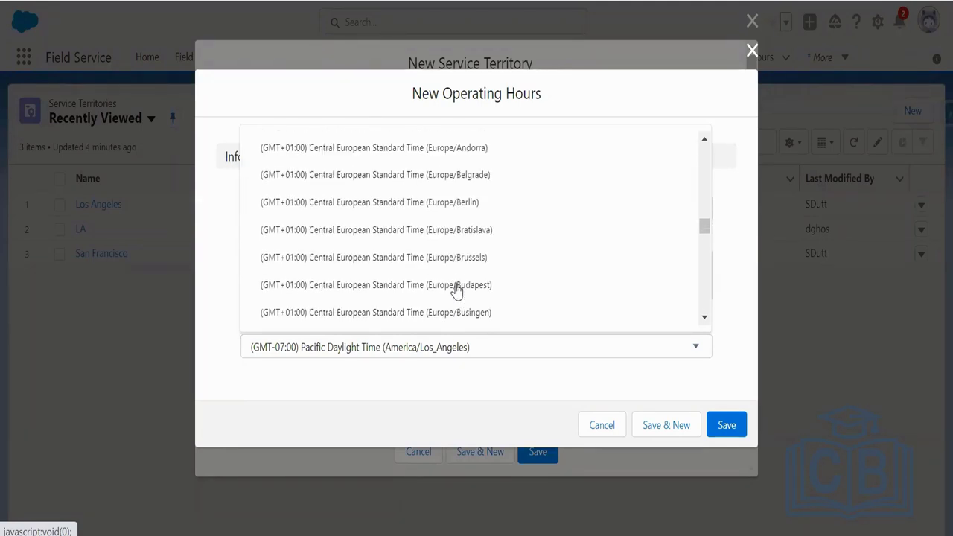
{"action": "scroll", "coordinate": [456, 289], "scroll_direction": "down", "scroll_amount": 5}
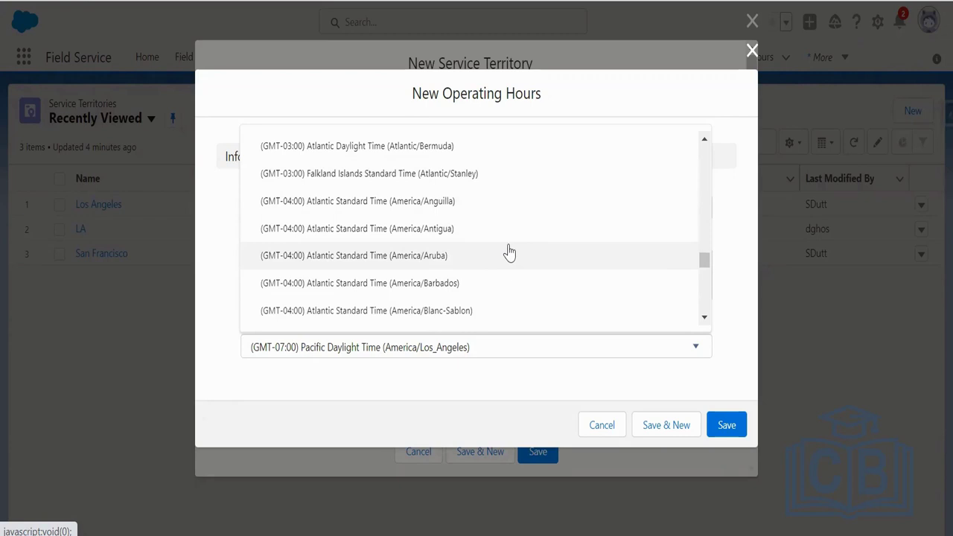
{"action": "scroll", "coordinate": [508, 257], "scroll_direction": "down", "scroll_amount": 3}
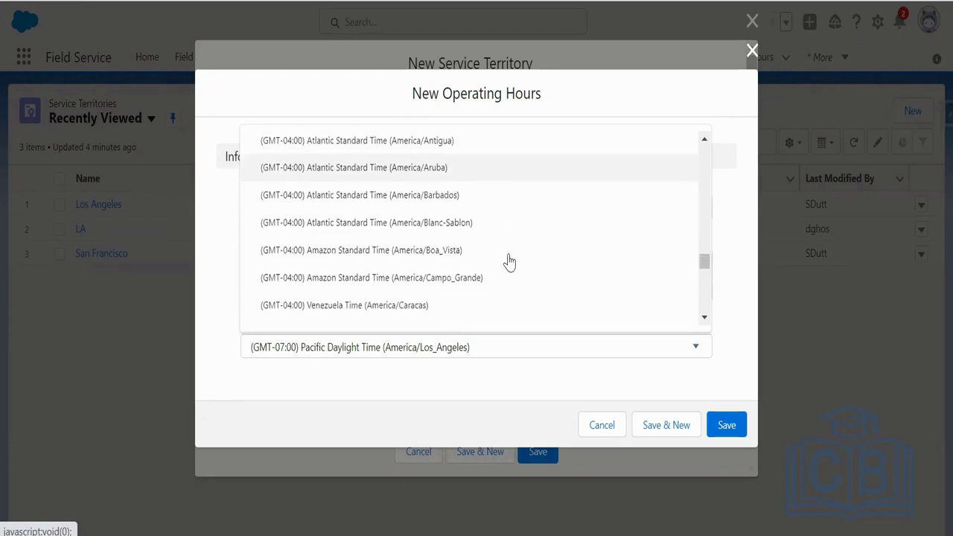
{"action": "scroll", "coordinate": [509, 261], "scroll_direction": "down", "scroll_amount": 4}
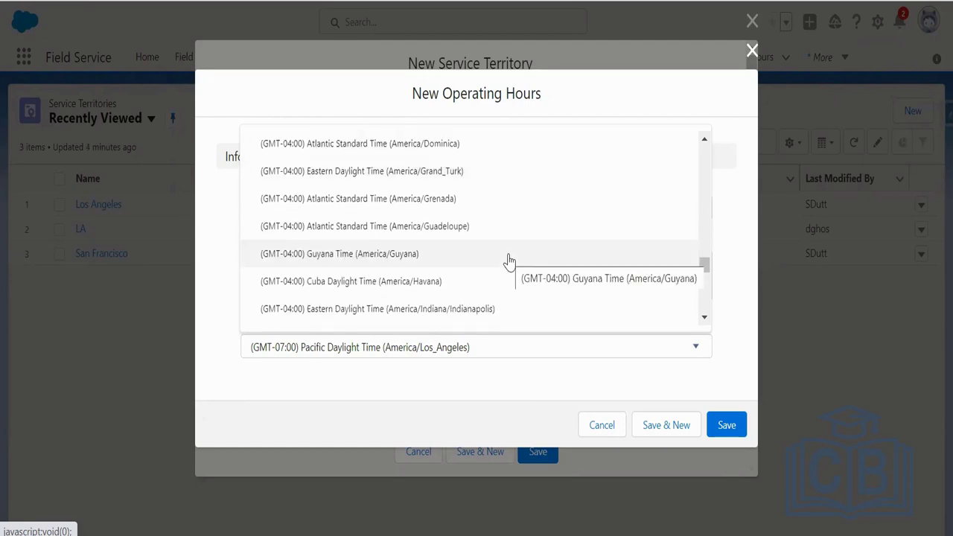
{"action": "scroll", "coordinate": [508, 261], "scroll_direction": "down", "scroll_amount": 1}
{"action": "scroll", "coordinate": [508, 260], "scroll_direction": "down", "scroll_amount": 3}
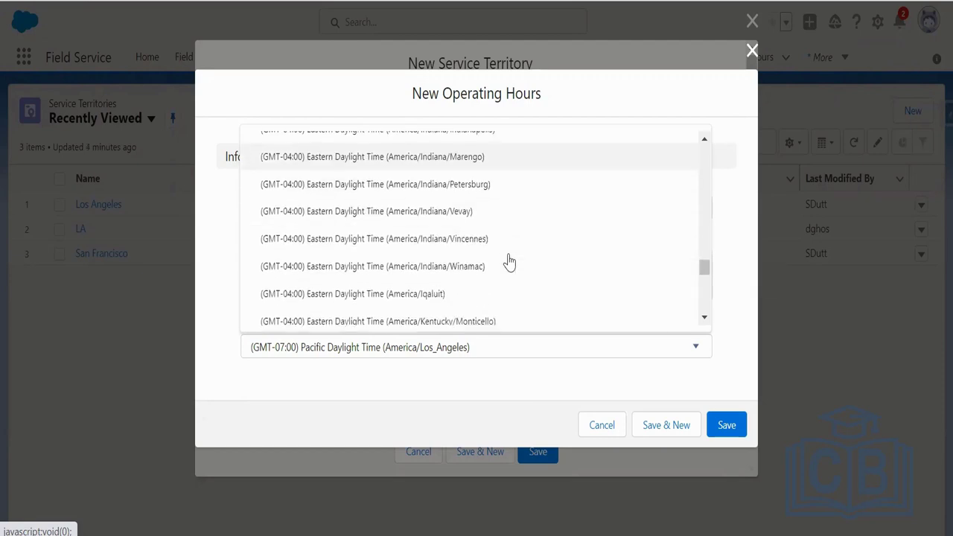
{"action": "scroll", "coordinate": [508, 261], "scroll_direction": "down", "scroll_amount": 4}
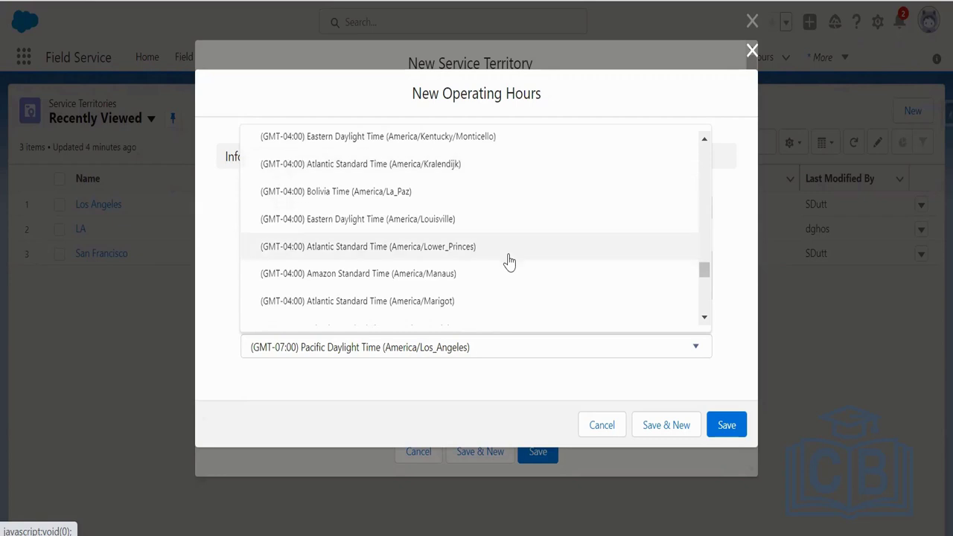
{"action": "scroll", "coordinate": [508, 261], "scroll_direction": "down", "scroll_amount": 4}
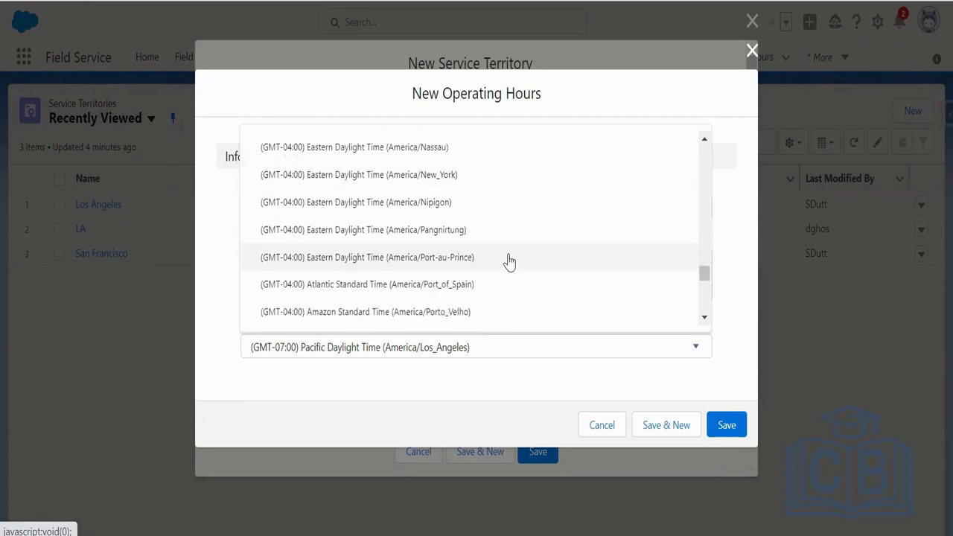
{"action": "scroll", "coordinate": [509, 261], "scroll_direction": "down", "scroll_amount": 3}
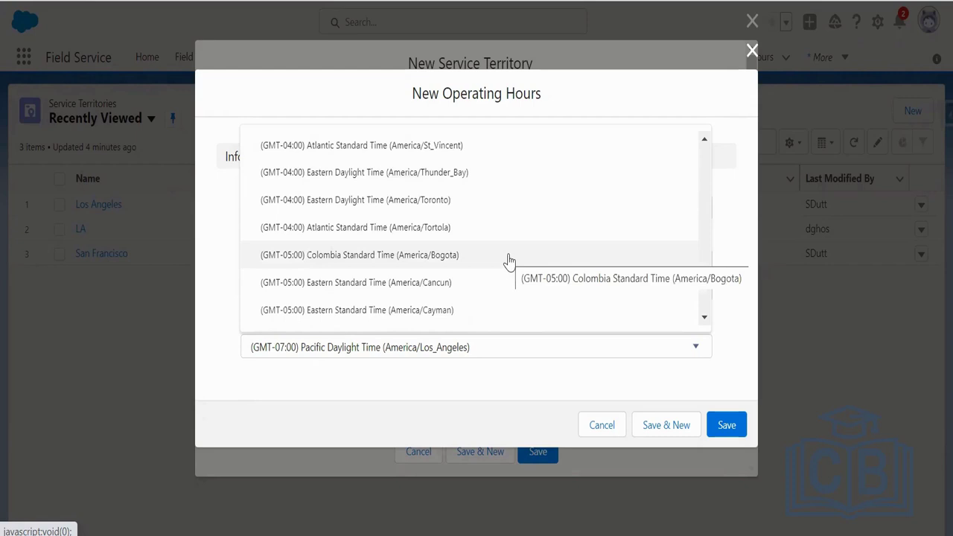
{"action": "scroll", "coordinate": [509, 260], "scroll_direction": "up", "scroll_amount": 1}
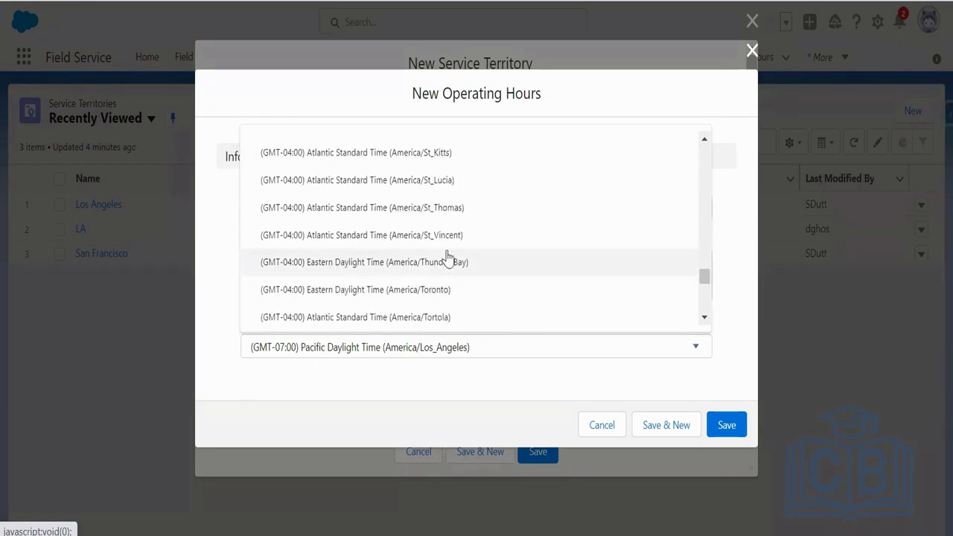
{"action": "left_click_drag", "start_coordinate": [704, 142], "coordinate": [704, 143]}
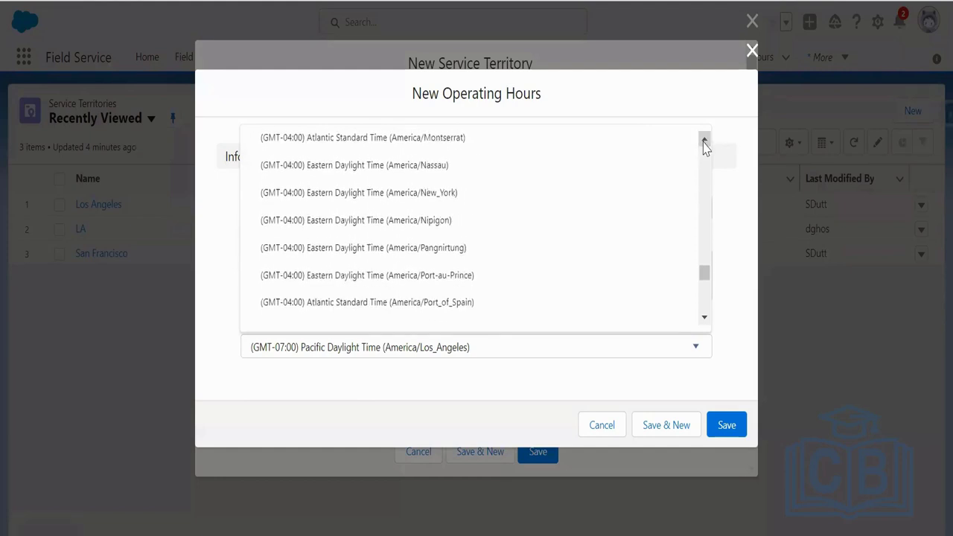
{"action": "left_click", "coordinate": [493, 201]}
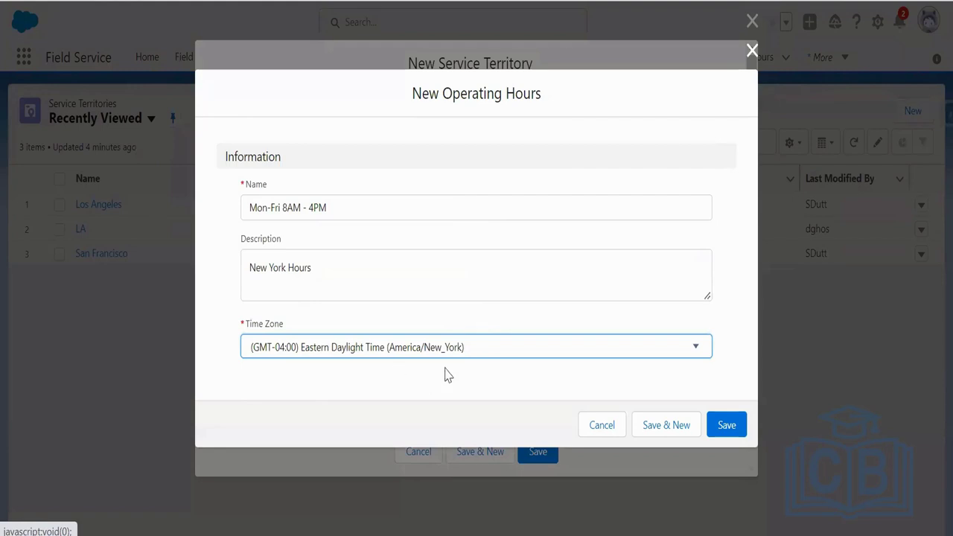
{"action": "left_click", "coordinate": [722, 429]}
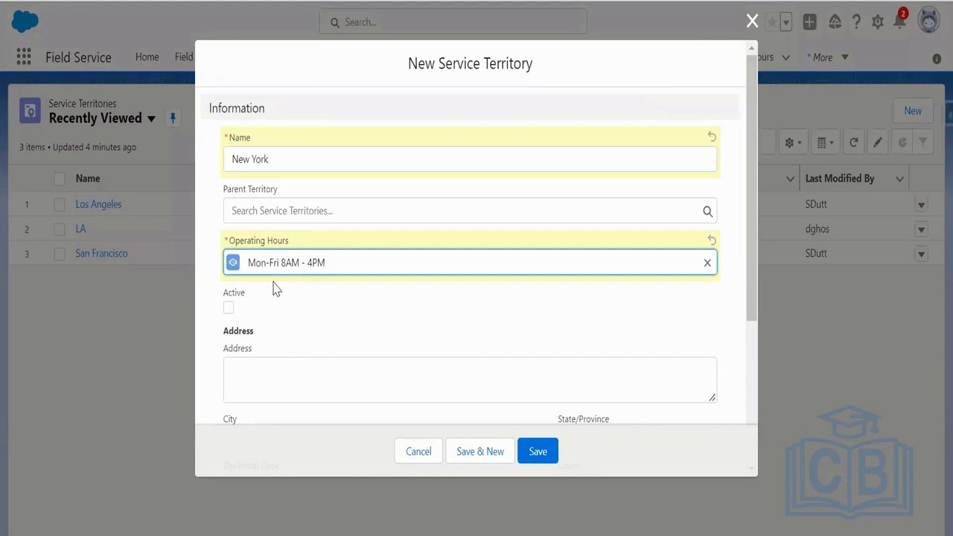
Mark the New York service territory as active and save it.
{"action": "left_click", "coordinate": [229, 309]}
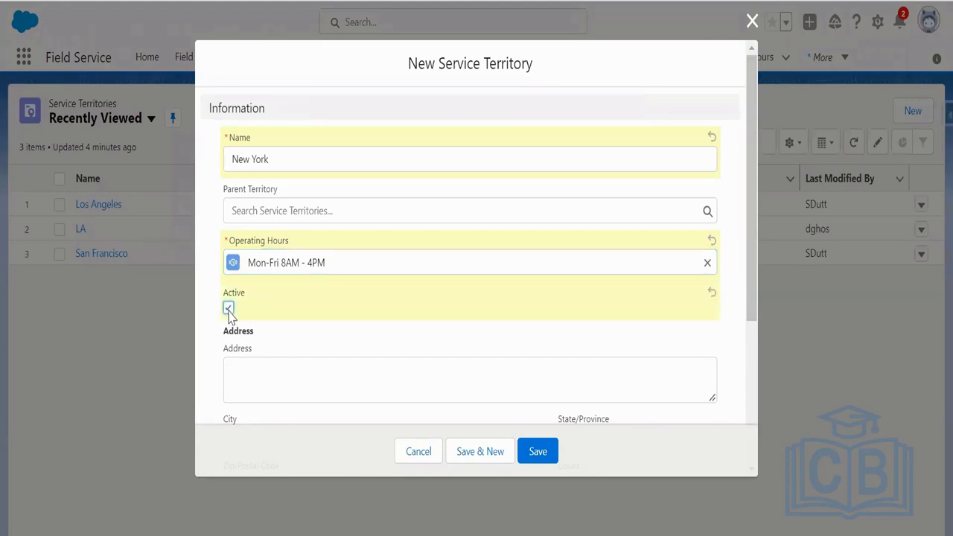
{"action": "left_click_drag", "start_coordinate": [753, 264], "coordinate": [755, 219]}
{"action": "left_click", "coordinate": [550, 459]}
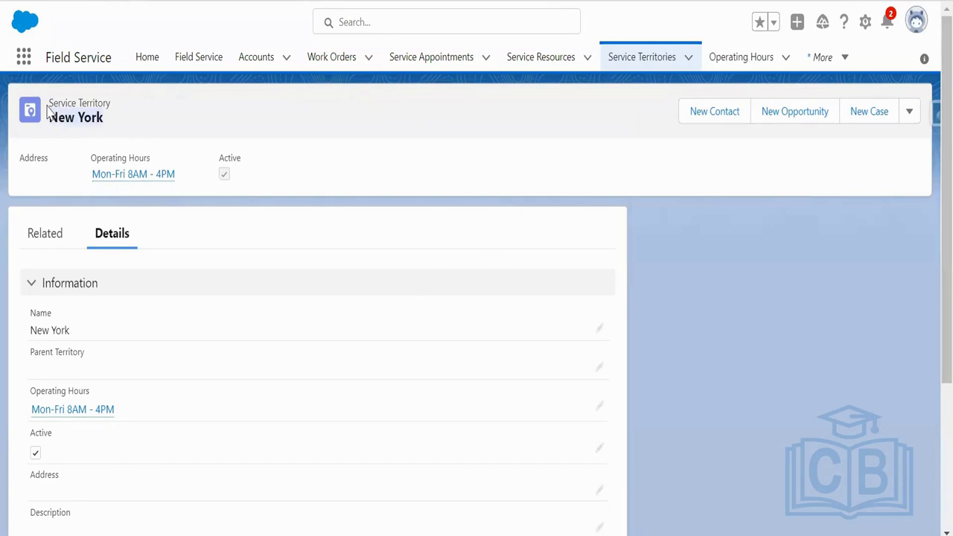
Show the New York territory's related lists, dismiss the Enhanced Related Lists announcement, and look over the member and location sections.
{"action": "left_click", "coordinate": [54, 238]}
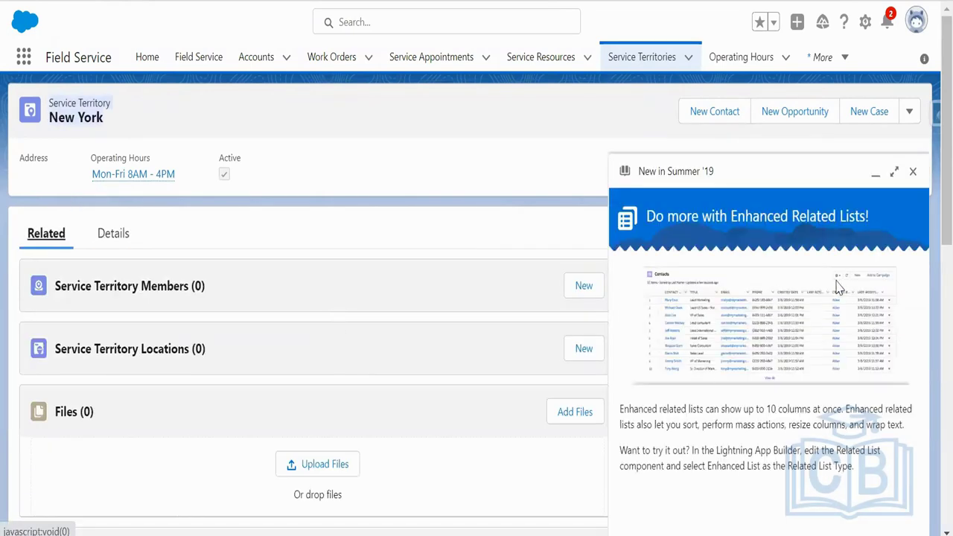
{"action": "left_click", "coordinate": [913, 171]}
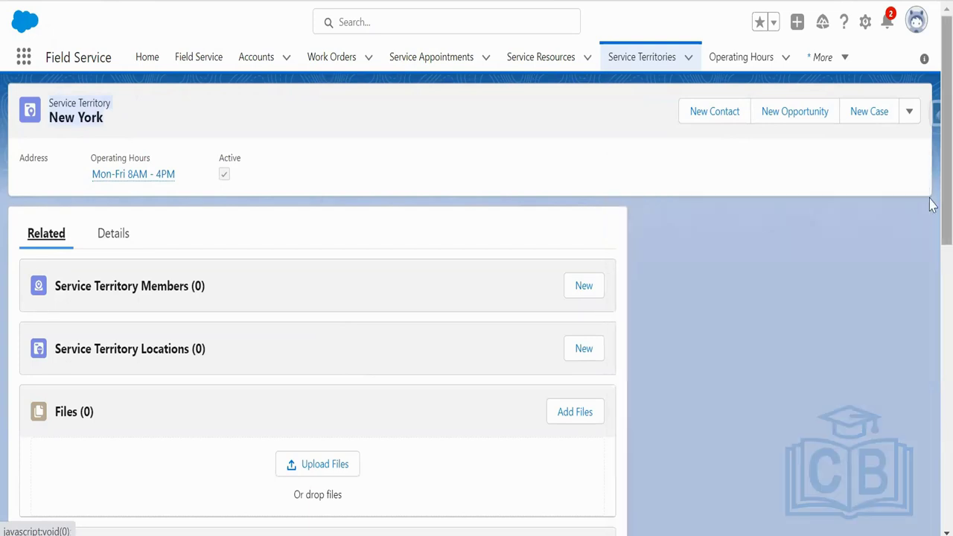
{"action": "scroll", "coordinate": [931, 205], "scroll_direction": "down", "scroll_amount": 1}
{"action": "scroll", "coordinate": [931, 231], "scroll_direction": "down", "scroll_amount": 1}
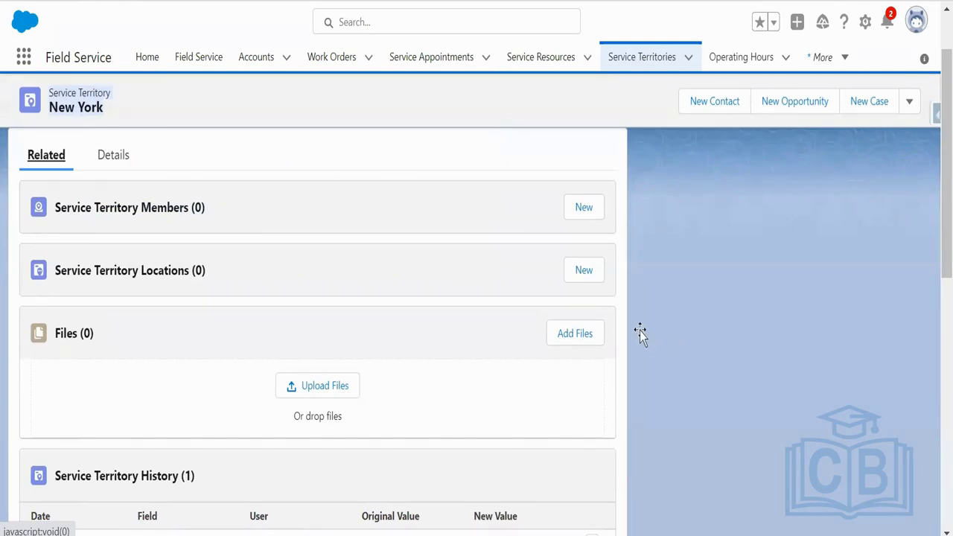
{"action": "key", "text": "alt+Tab"}
{"action": "scroll", "coordinate": [501, 357], "scroll_direction": "up", "scroll_amount": 1}
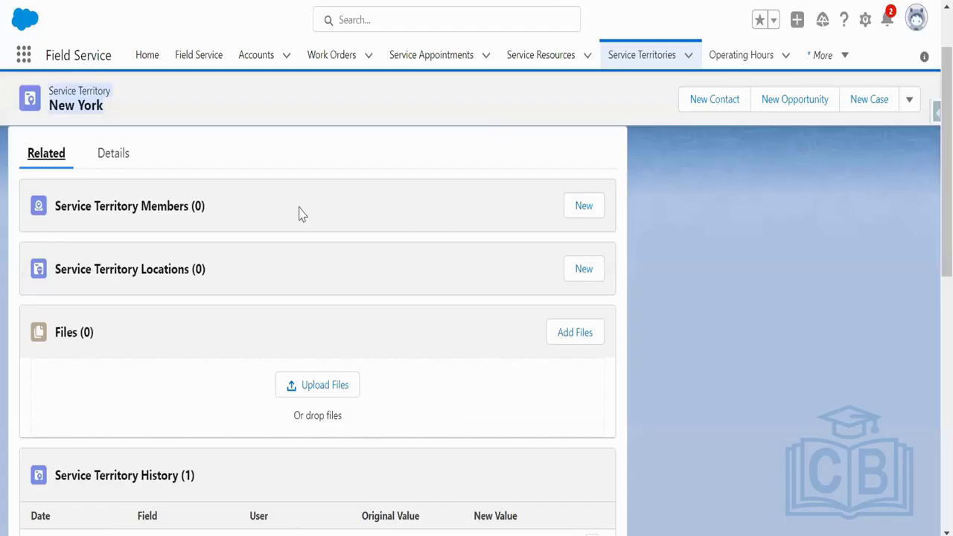
Start a new service territory member for New York, choosing the first suggested technician as the service resource.
{"action": "left_click", "coordinate": [584, 206]}
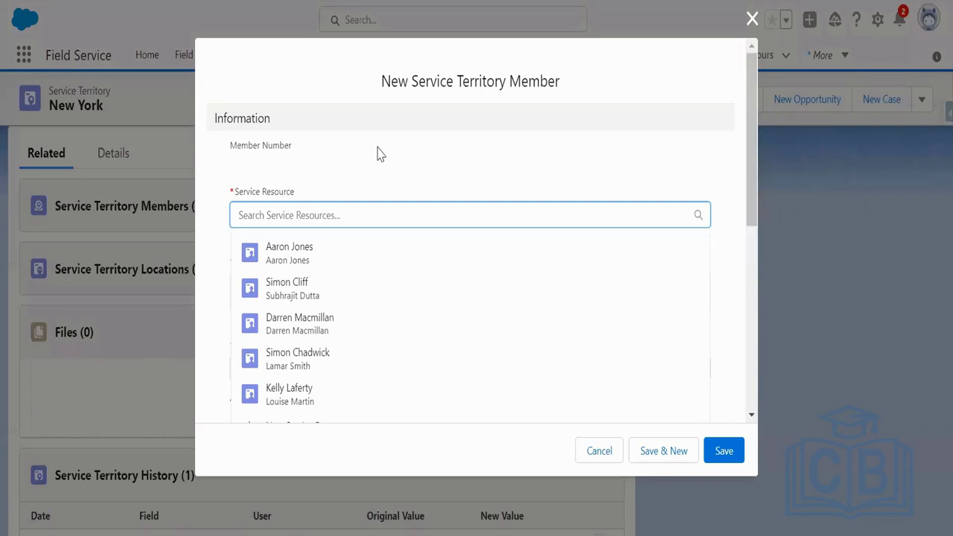
{"action": "left_click", "coordinate": [335, 248]}
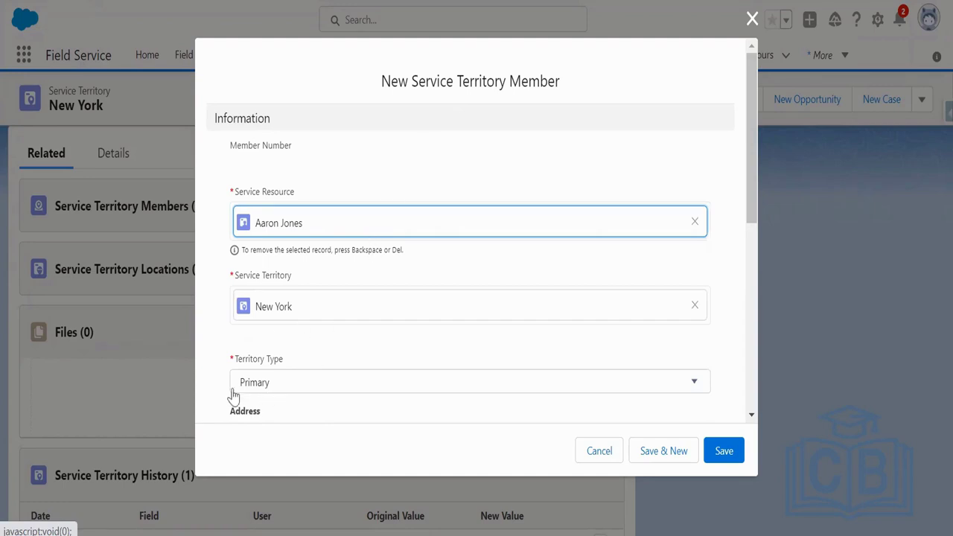
{"action": "left_click", "coordinate": [751, 416]}
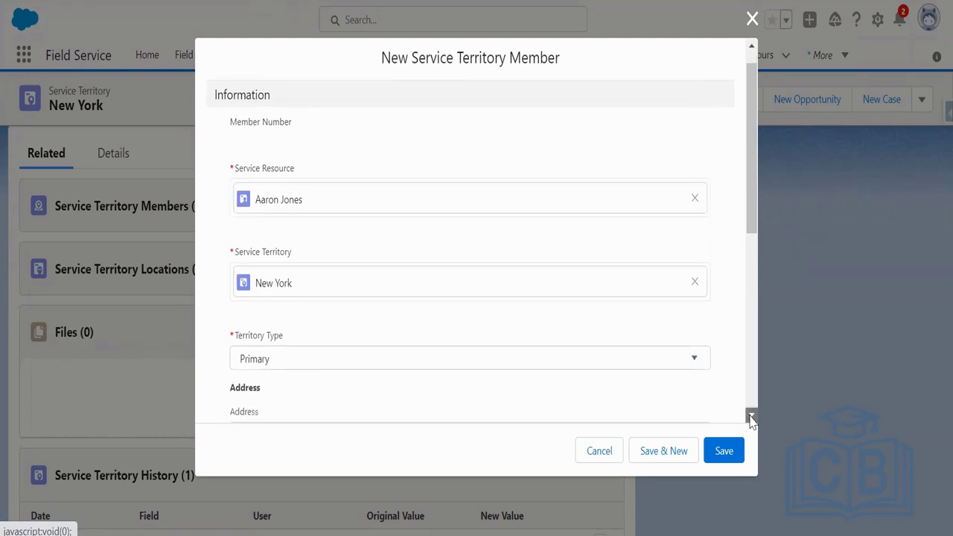
{"action": "scroll", "coordinate": [751, 417], "scroll_direction": "down", "scroll_amount": 5}
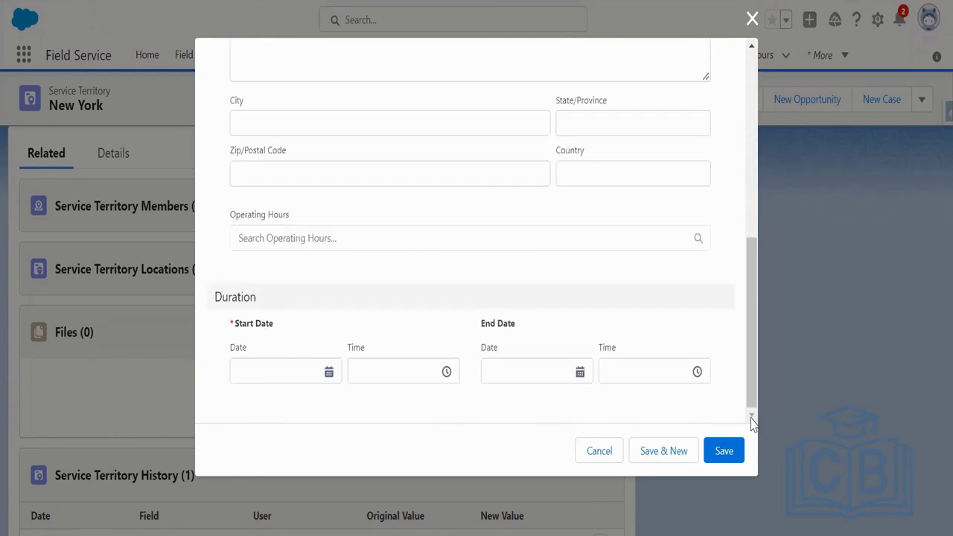
Set the member's start date to 11/3/2022 and end date to 12/31/2022, and try to save the record.
{"action": "left_click", "coordinate": [329, 374]}
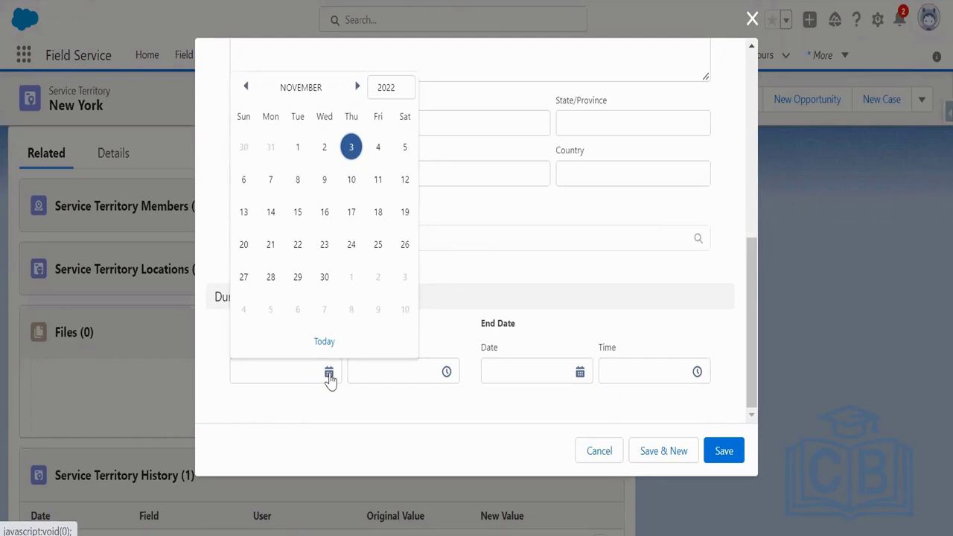
{"action": "left_click", "coordinate": [351, 147]}
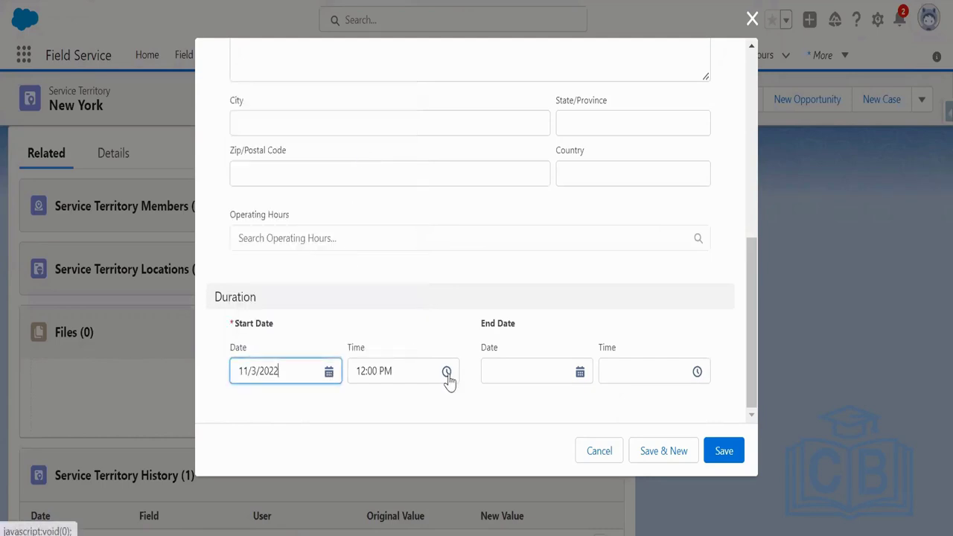
{"action": "left_click", "coordinate": [580, 373]}
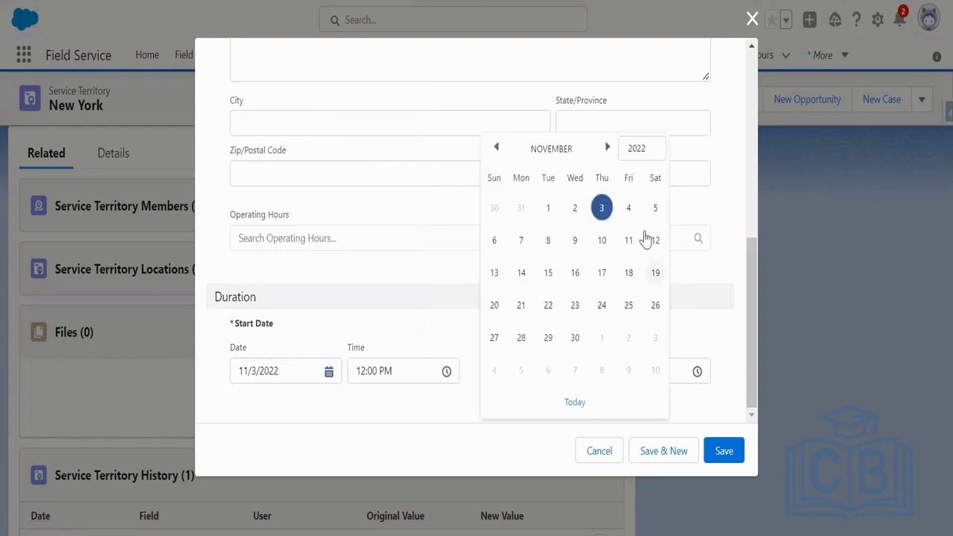
{"action": "left_click", "coordinate": [608, 148]}
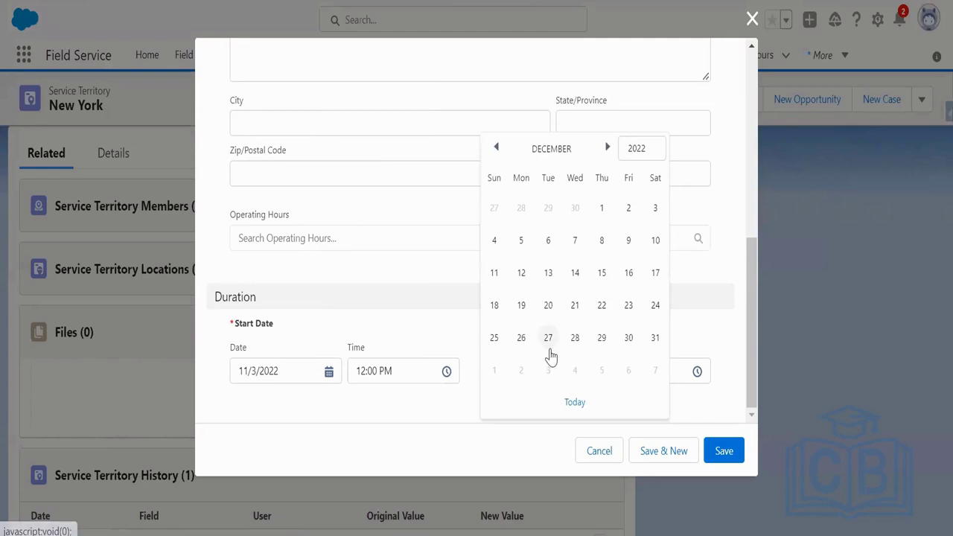
{"action": "left_click", "coordinate": [655, 337]}
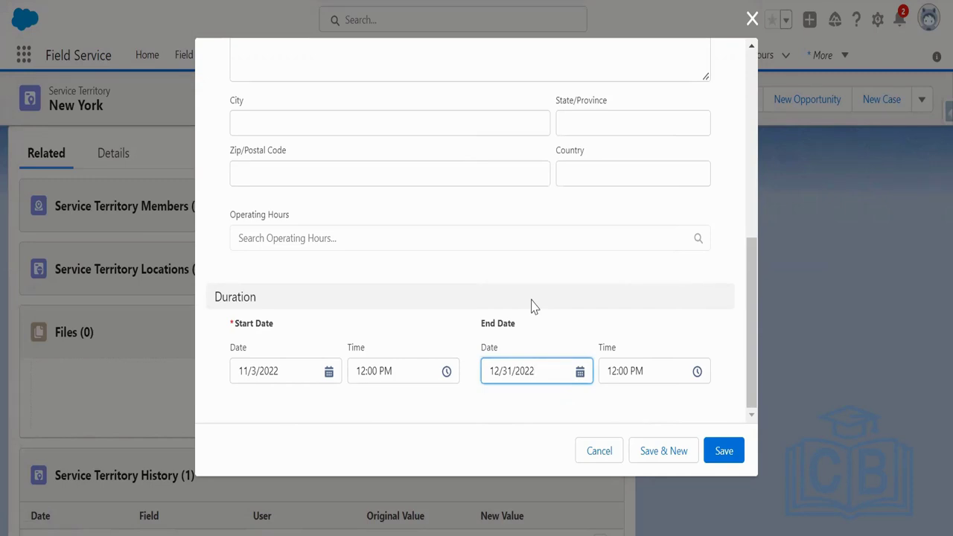
{"action": "left_click", "coordinate": [721, 454]}
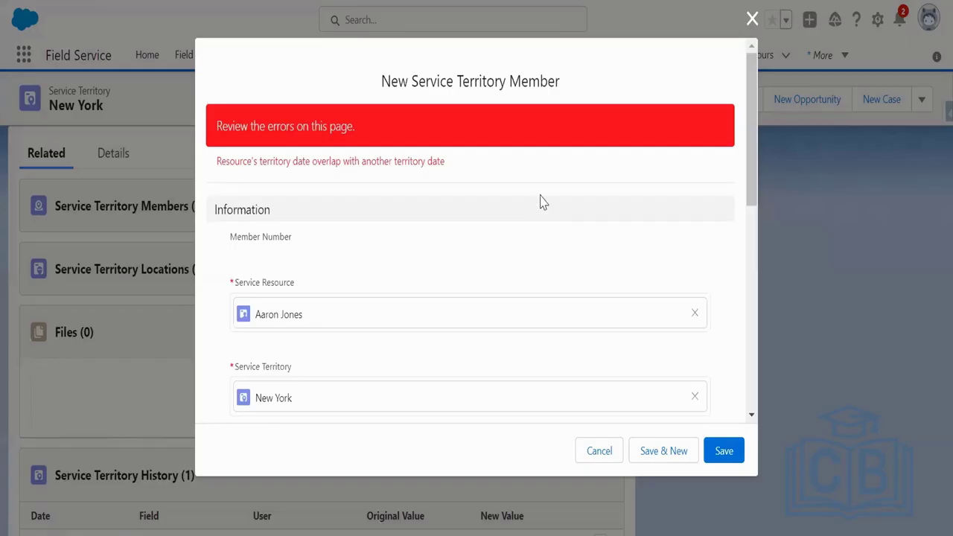
Recheck the new territory member's resource, territory type and dates, and discard the form.
{"action": "scroll", "coordinate": [543, 202], "scroll_direction": "down", "scroll_amount": 1}
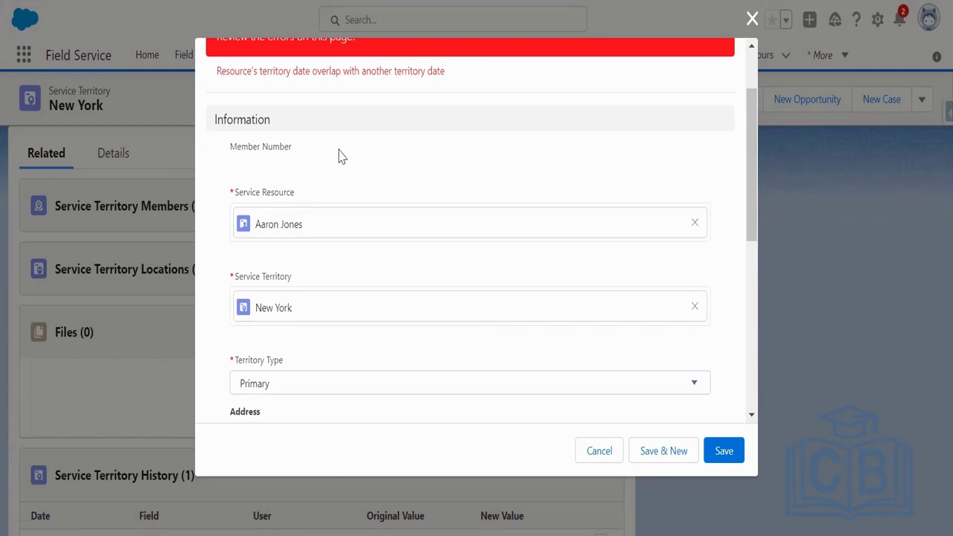
{"action": "scroll", "coordinate": [339, 156], "scroll_direction": "down", "scroll_amount": 5}
{"action": "scroll", "coordinate": [339, 157], "scroll_direction": "up", "scroll_amount": 3}
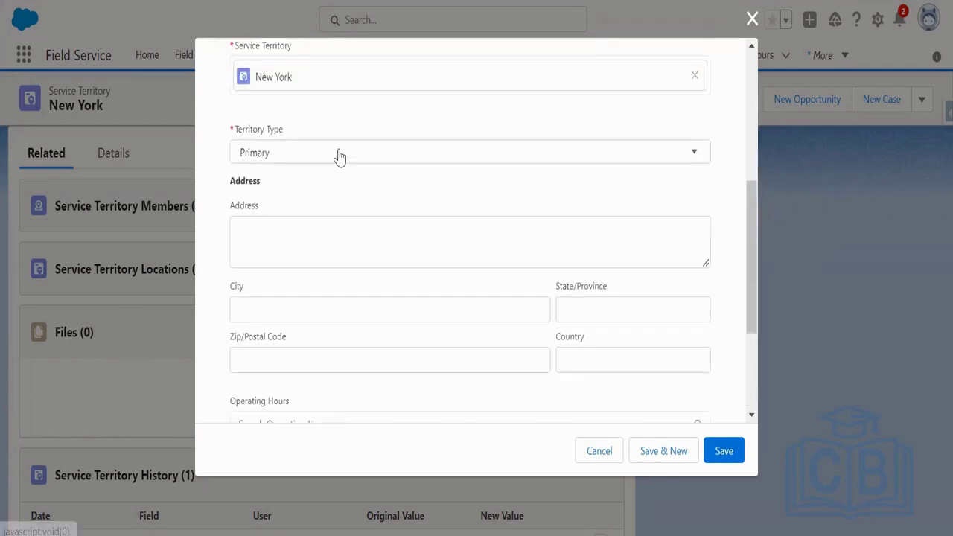
{"action": "scroll", "coordinate": [339, 156], "scroll_direction": "up", "scroll_amount": 3}
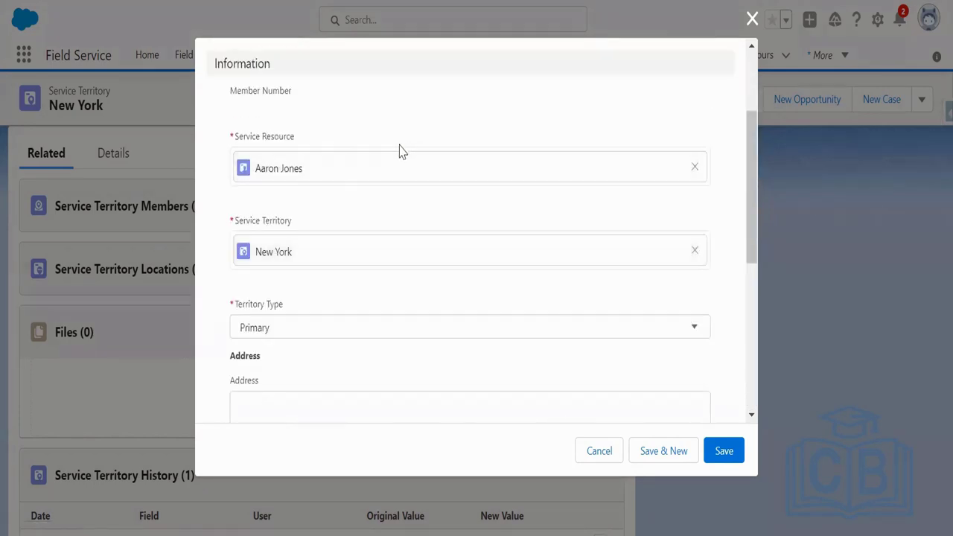
{"action": "scroll", "coordinate": [517, 258], "scroll_direction": "down", "scroll_amount": 5}
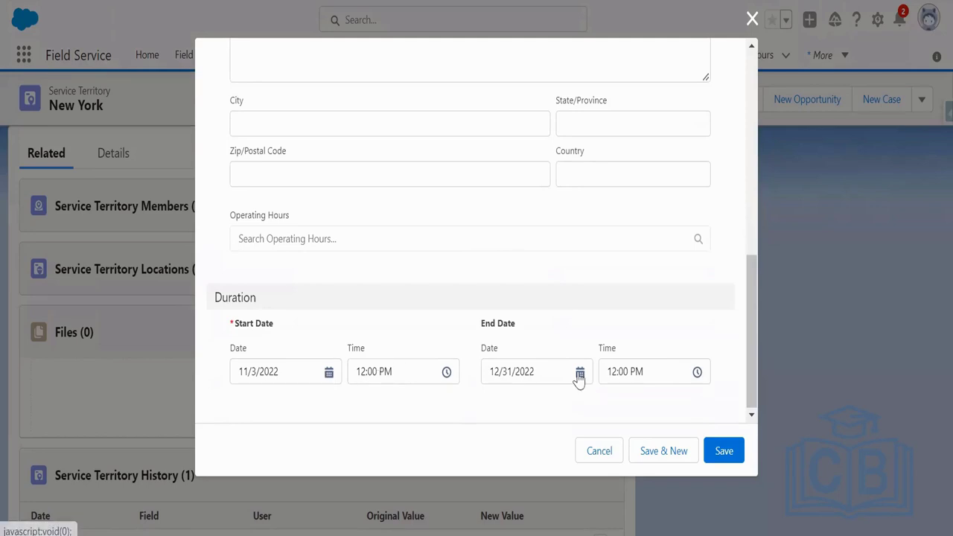
{"action": "left_click", "coordinate": [596, 452]}
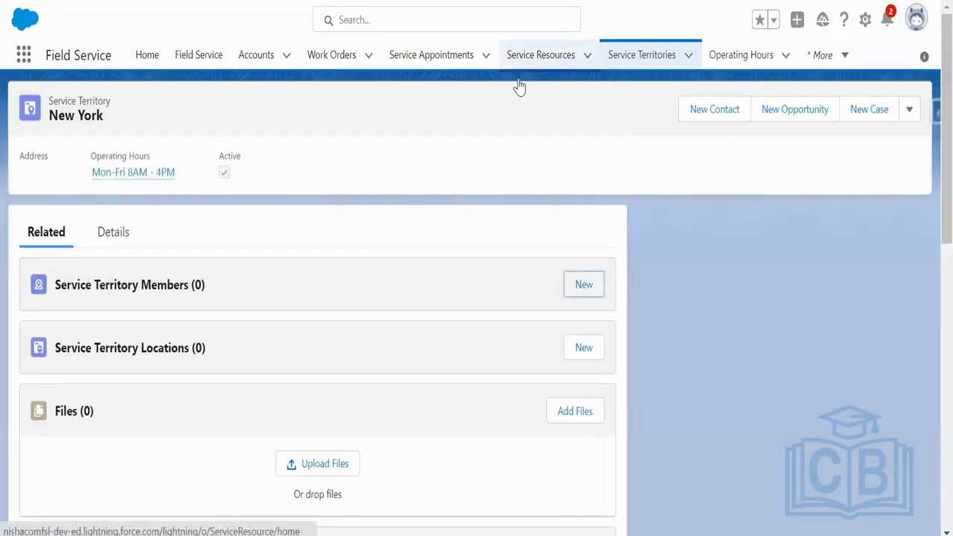
Open the same technician's service resource record and go to their Los Angeles territory membership.
{"action": "left_click", "coordinate": [519, 80]}
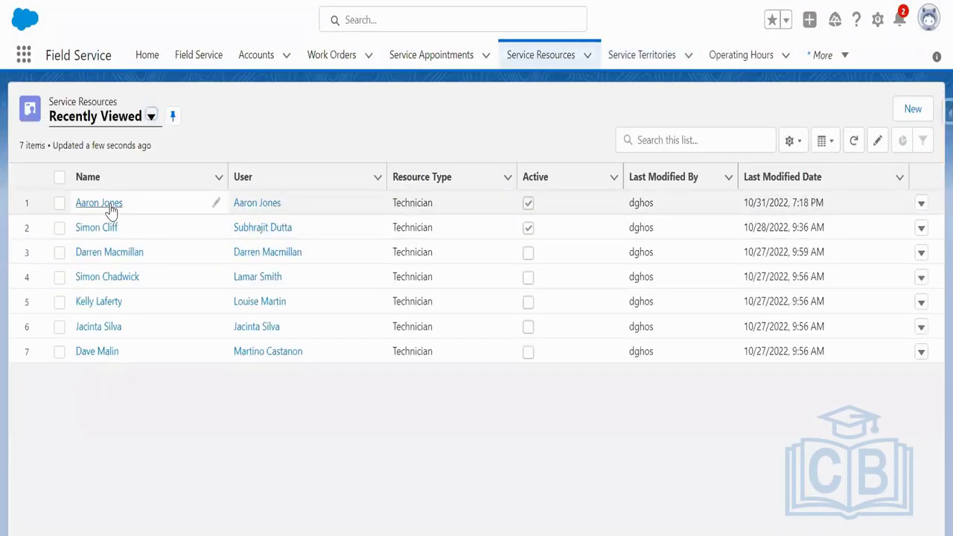
{"action": "left_click", "coordinate": [111, 208]}
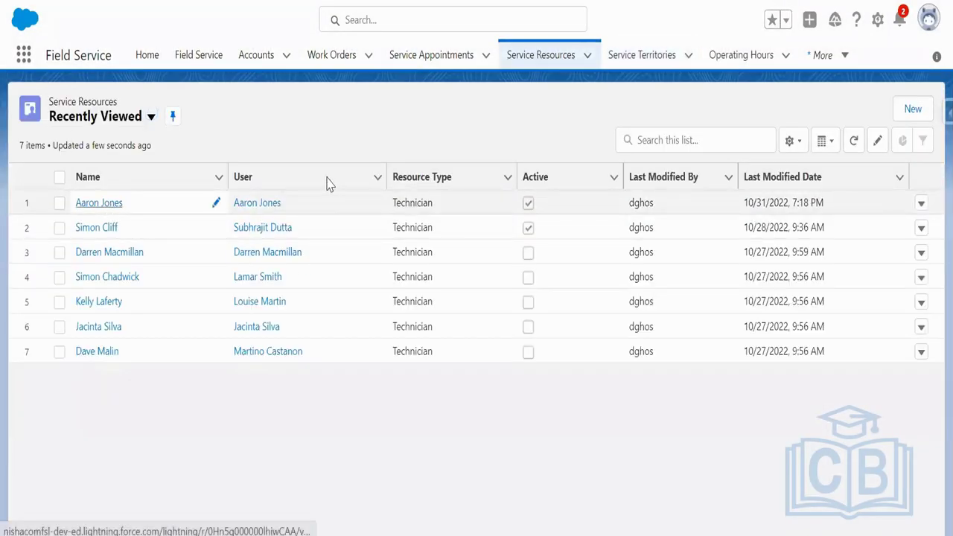
{"action": "left_click", "coordinate": [32, 233]}
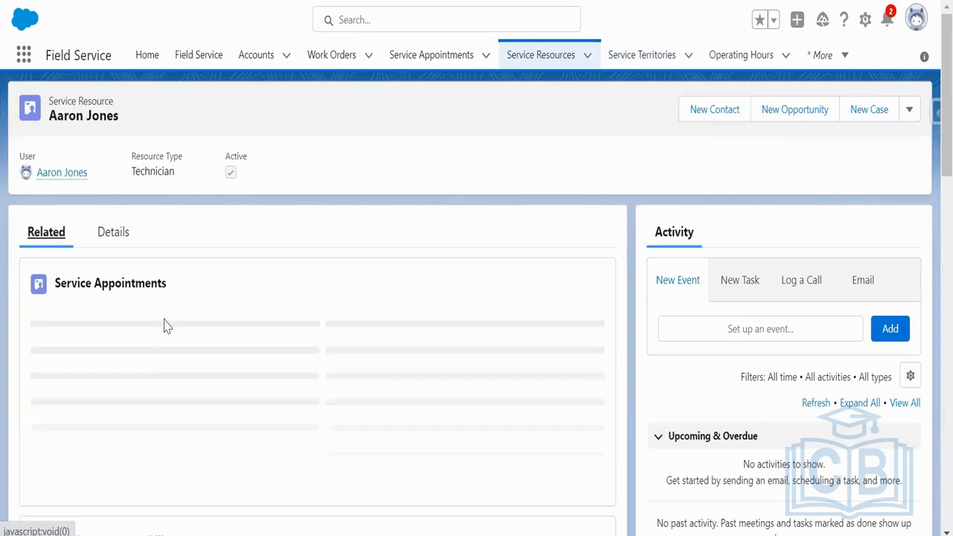
{"action": "scroll", "coordinate": [177, 374], "scroll_direction": "down", "scroll_amount": 5}
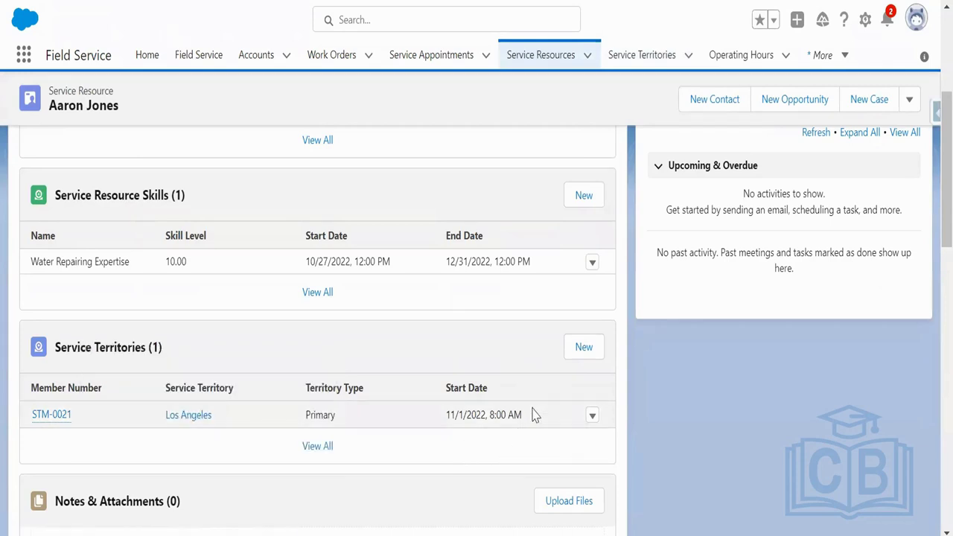
{"action": "left_click", "coordinate": [52, 416]}
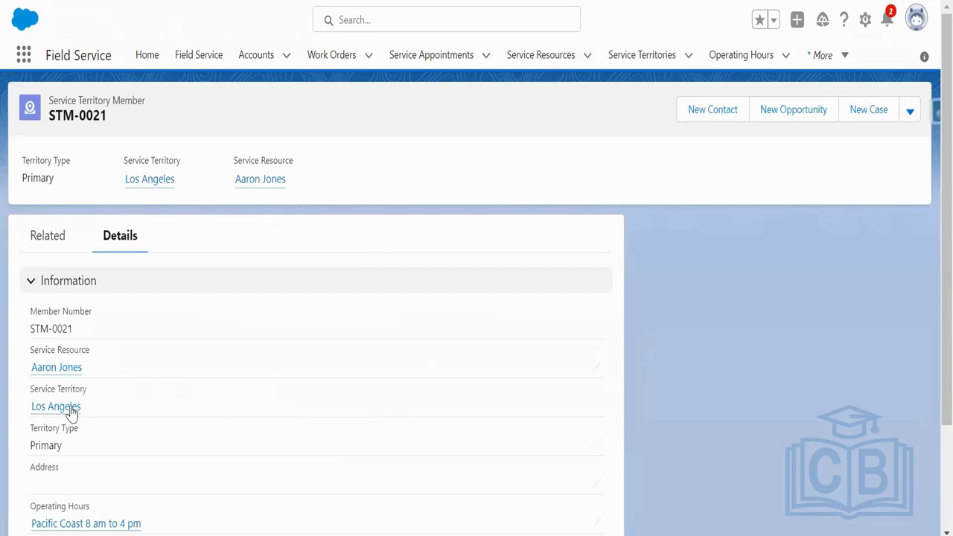
Check the Los Angeles membership's territory type and duration, and delete this service territory member record.
{"action": "left_click_drag", "start_coordinate": [66, 451], "coordinate": [26, 451]}
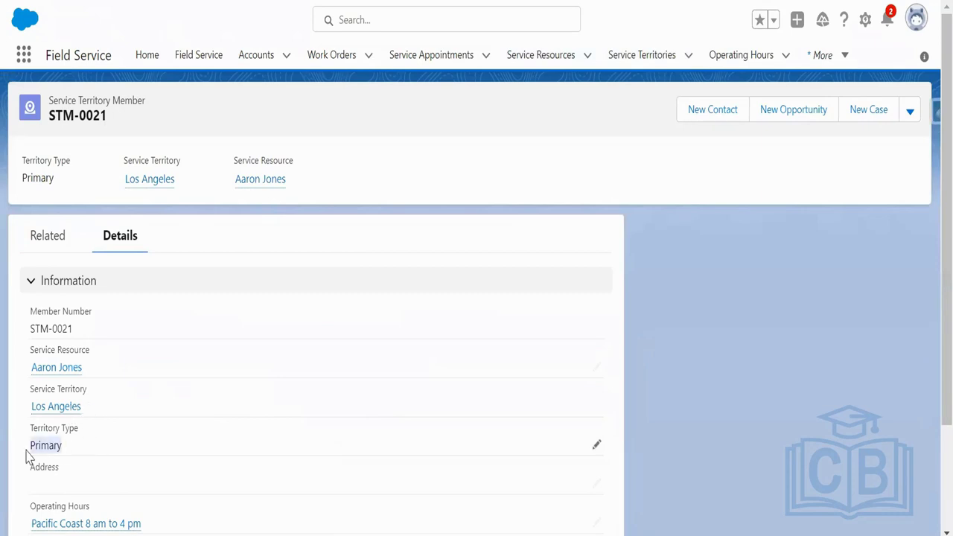
{"action": "scroll", "coordinate": [933, 352], "scroll_direction": "down", "scroll_amount": 3}
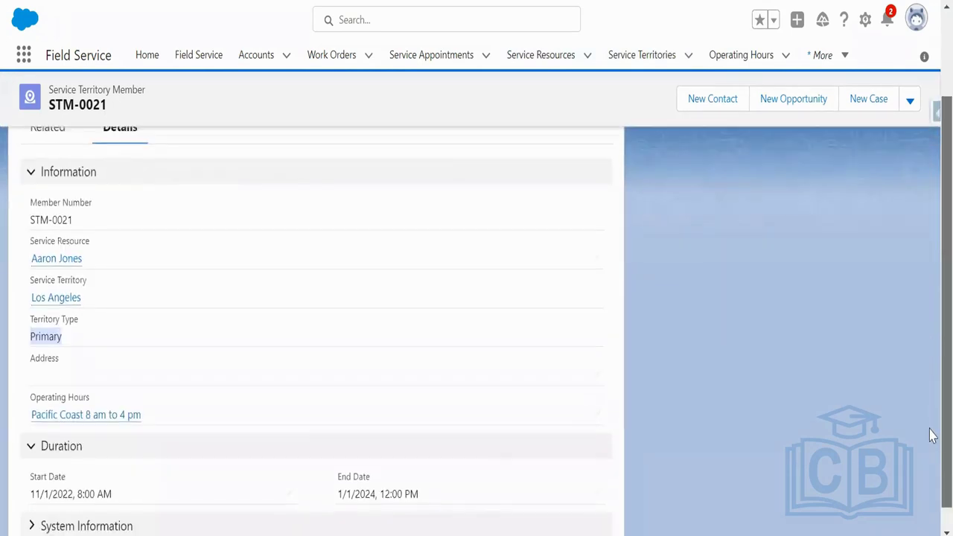
{"action": "left_click_drag", "start_coordinate": [22, 472], "coordinate": [121, 469]}
{"action": "left_click_drag", "start_coordinate": [336, 475], "coordinate": [421, 484]}
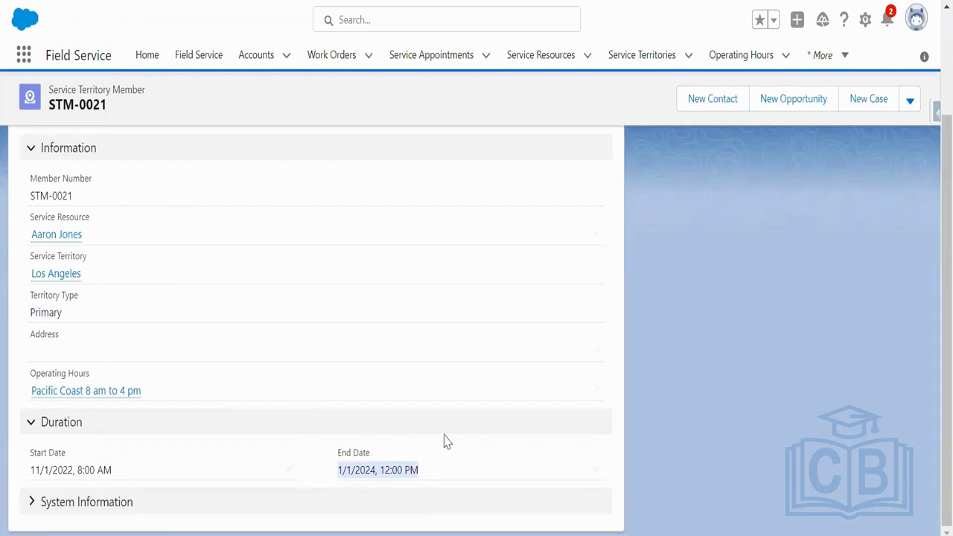
{"action": "scroll", "coordinate": [470, 428], "scroll_direction": "up", "scroll_amount": 1}
{"action": "scroll", "coordinate": [470, 428], "scroll_direction": "up", "scroll_amount": 1}
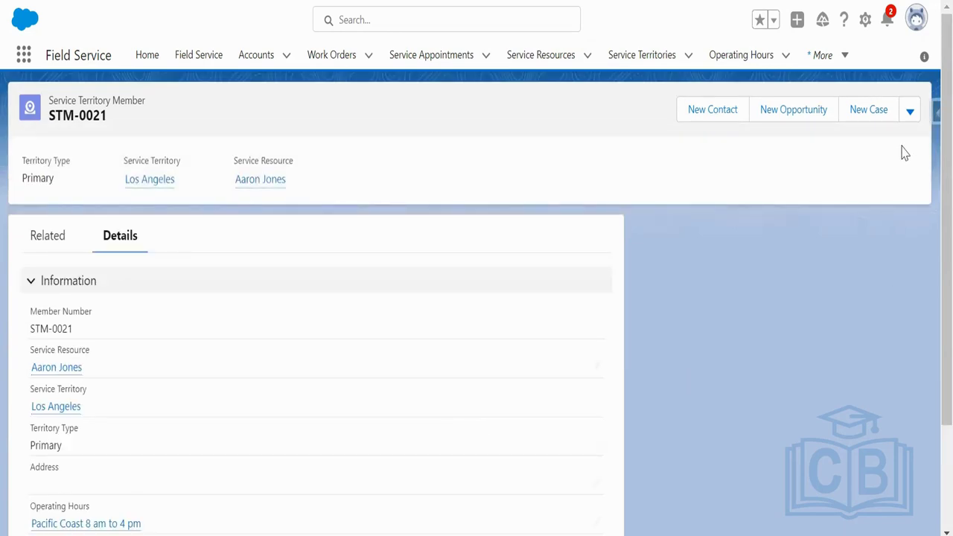
{"action": "left_click", "coordinate": [909, 112]}
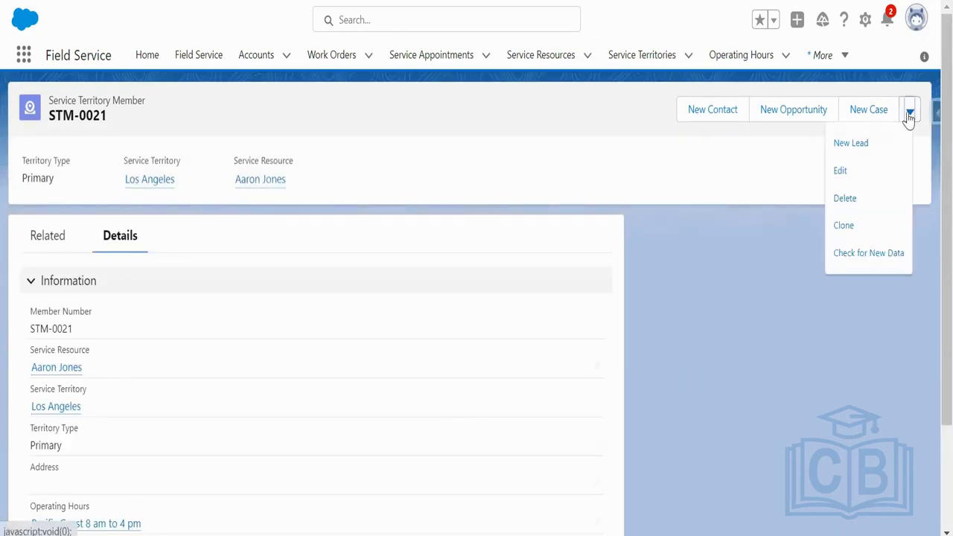
{"action": "left_click", "coordinate": [865, 200]}
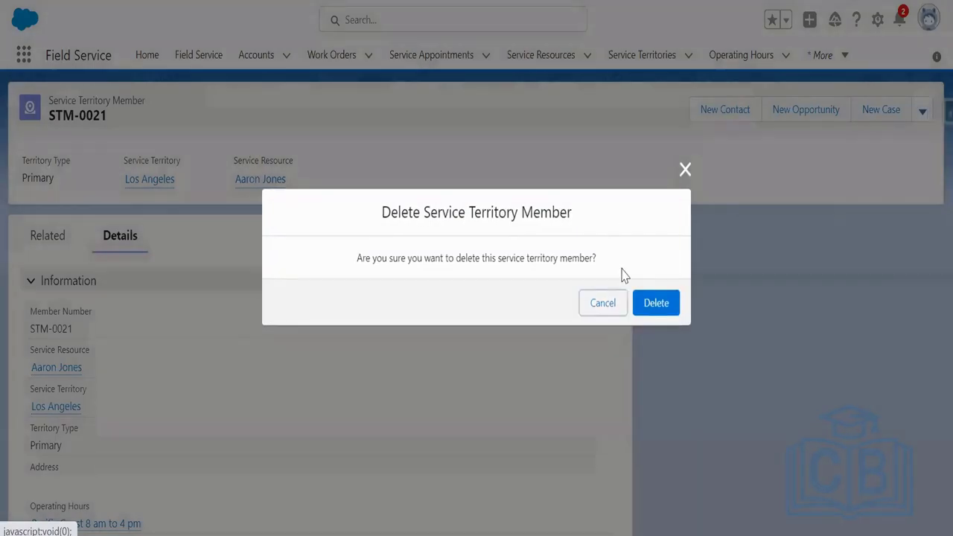
{"action": "left_click", "coordinate": [603, 303]}
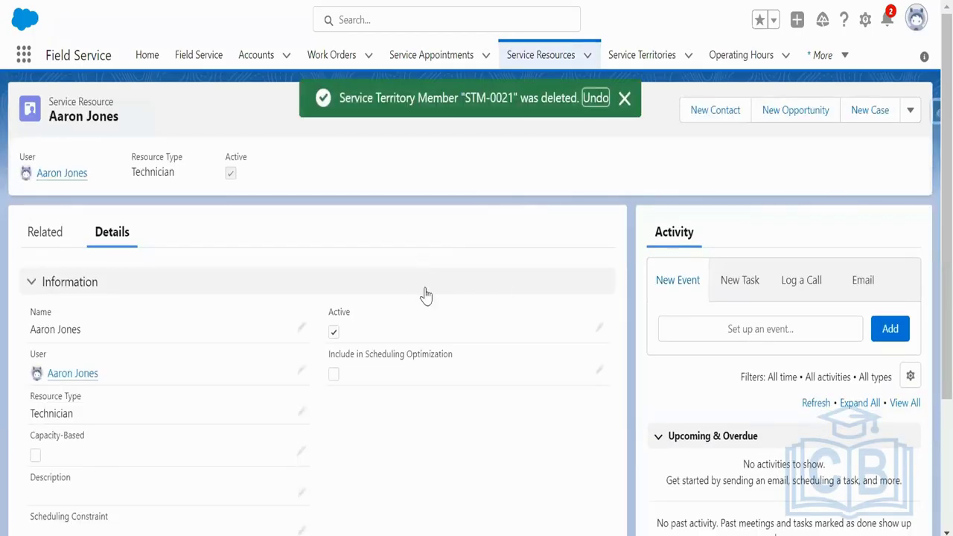
Return to the New York service territory and show its related lists.
{"action": "left_click", "coordinate": [445, 66]}
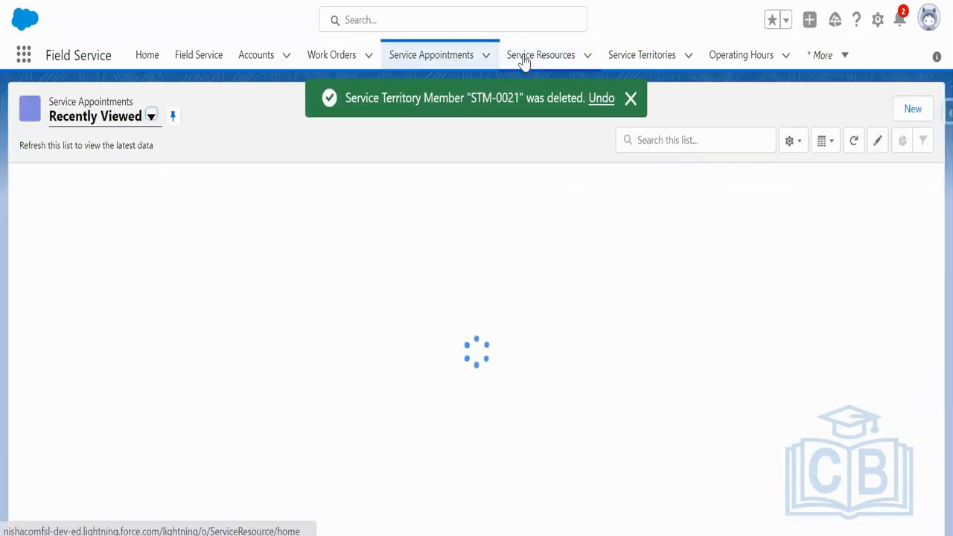
{"action": "left_click", "coordinate": [618, 55]}
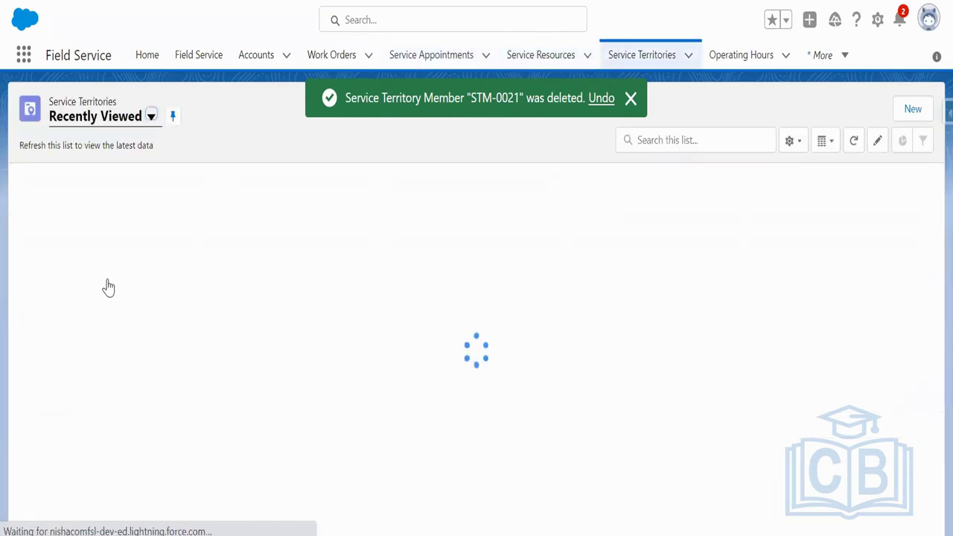
{"action": "left_click", "coordinate": [98, 205]}
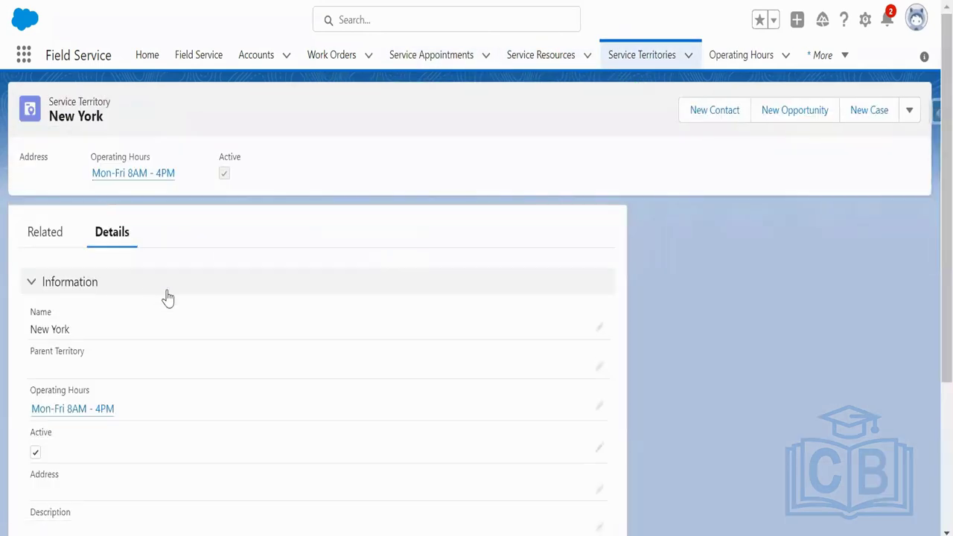
{"action": "left_click", "coordinate": [45, 235]}
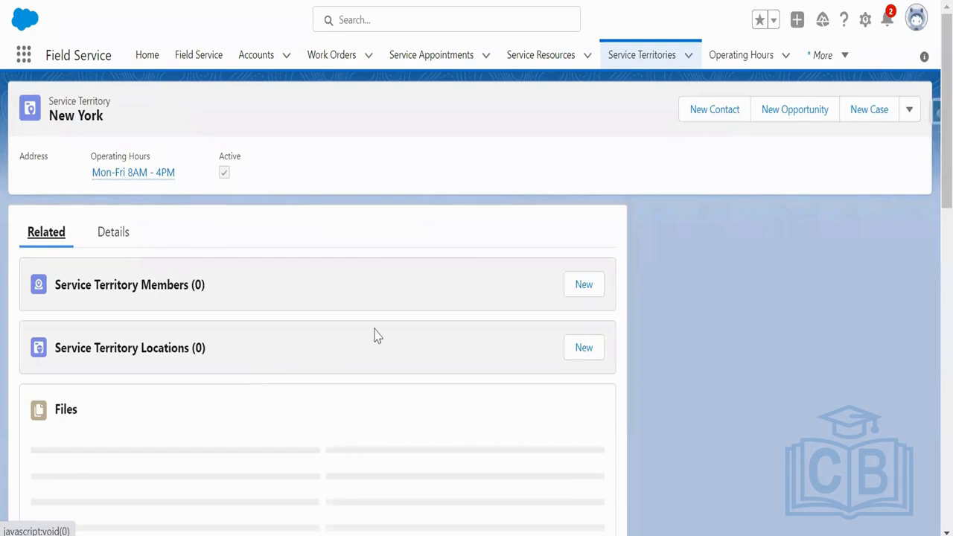
Start a new New York service territory member for the technician, with Primary territory type and start date 11/3/2022.
{"action": "left_click", "coordinate": [582, 288]}
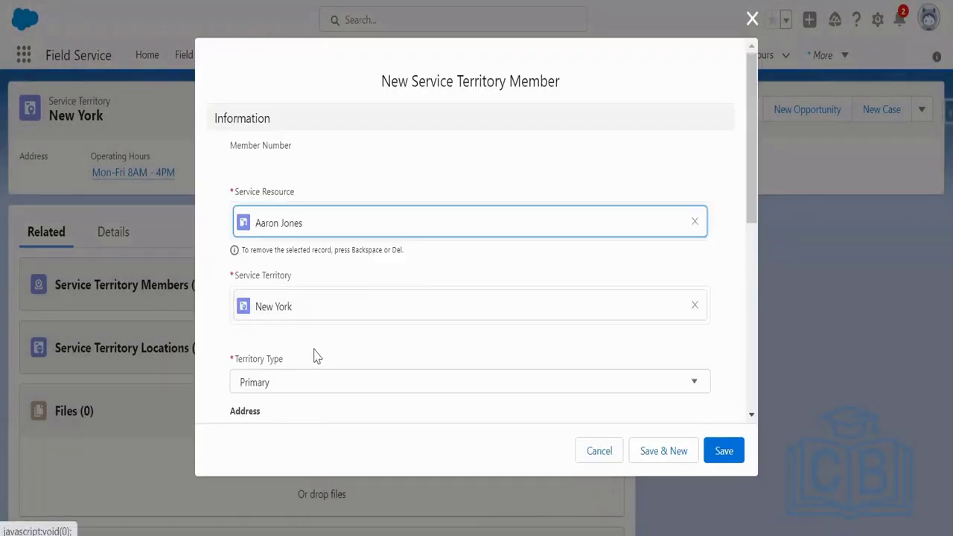
{"action": "left_click_drag", "start_coordinate": [748, 202], "coordinate": [749, 252]}
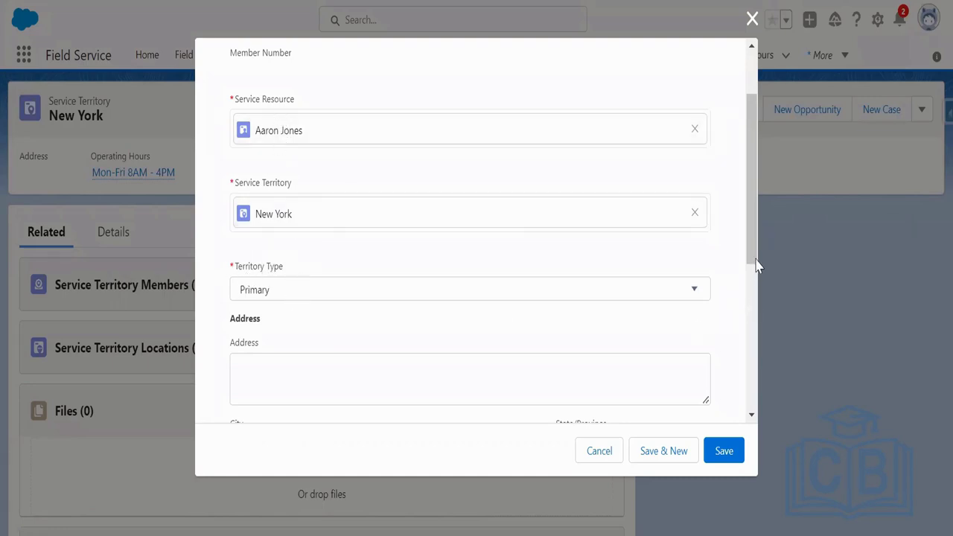
{"action": "left_click_drag", "start_coordinate": [751, 258], "coordinate": [756, 408]}
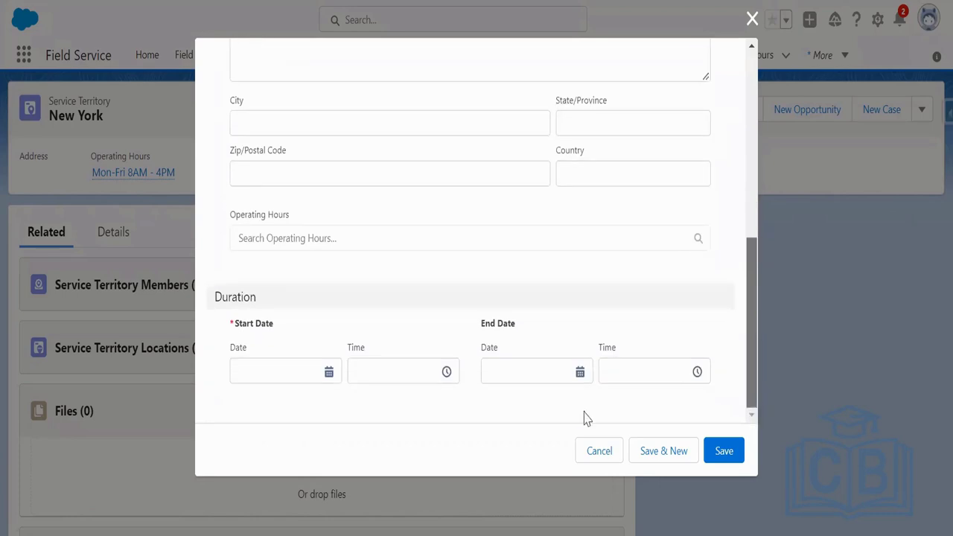
{"action": "left_click", "coordinate": [329, 374]}
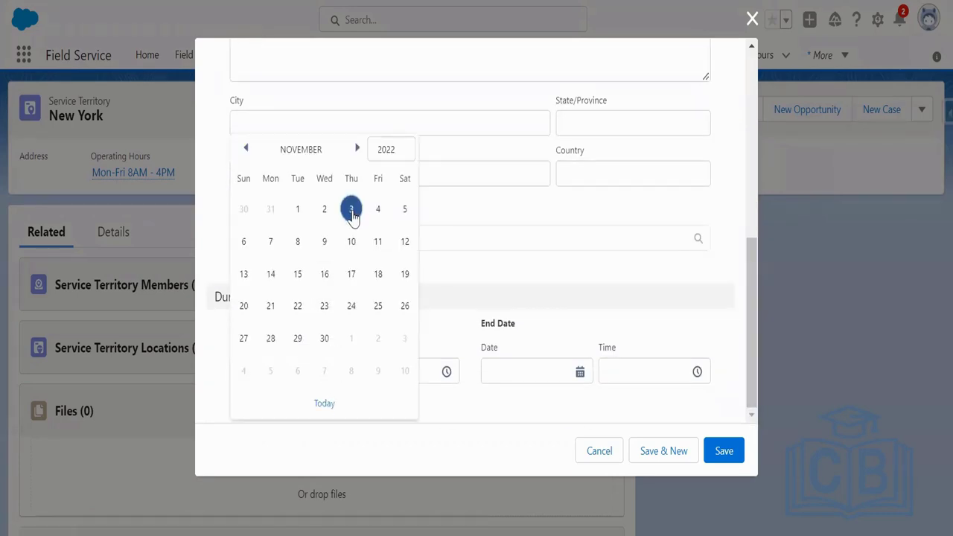
{"action": "left_click", "coordinate": [351, 211]}
Set the new territory member's end date to 12/31/2022 and recheck the resource, territory and type.
{"action": "left_click", "coordinate": [579, 371]}
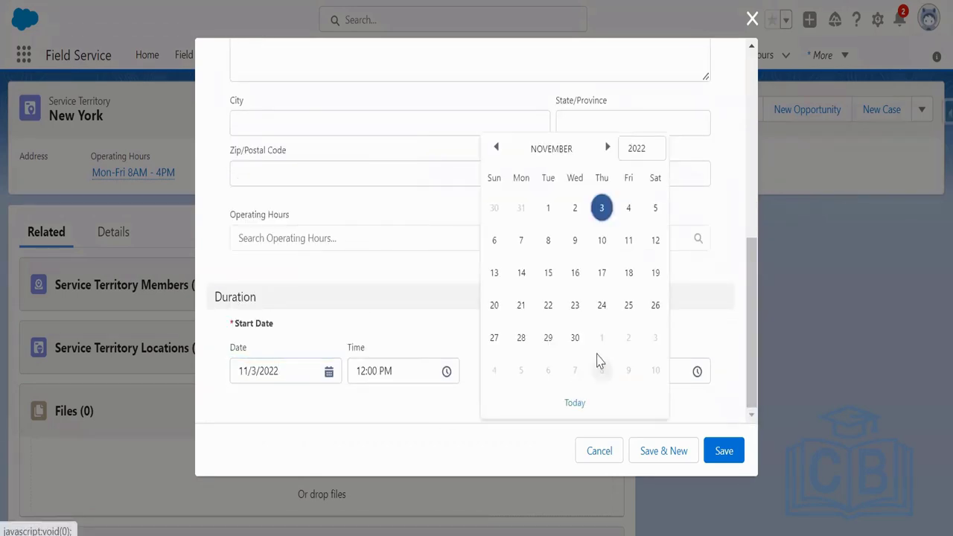
{"action": "left_click", "coordinate": [608, 149]}
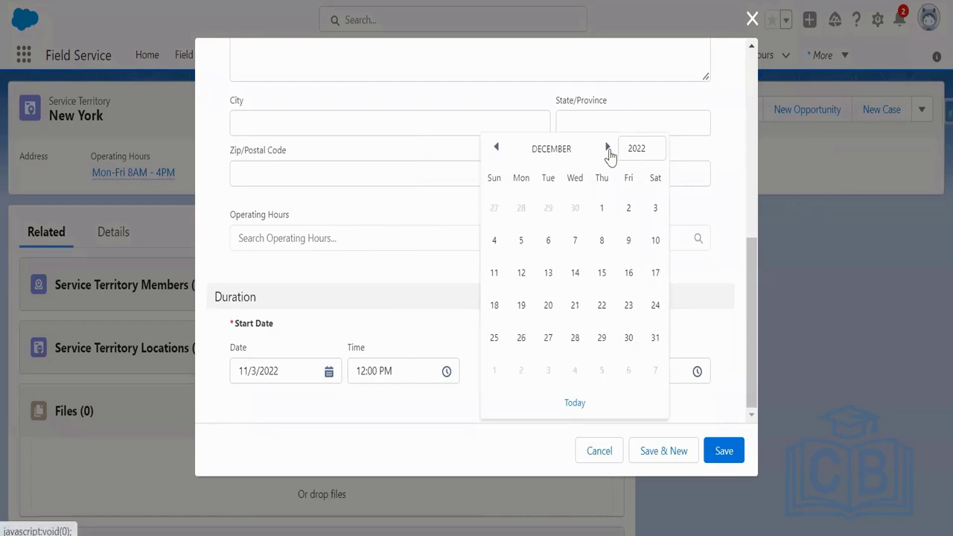
{"action": "left_click", "coordinate": [653, 340]}
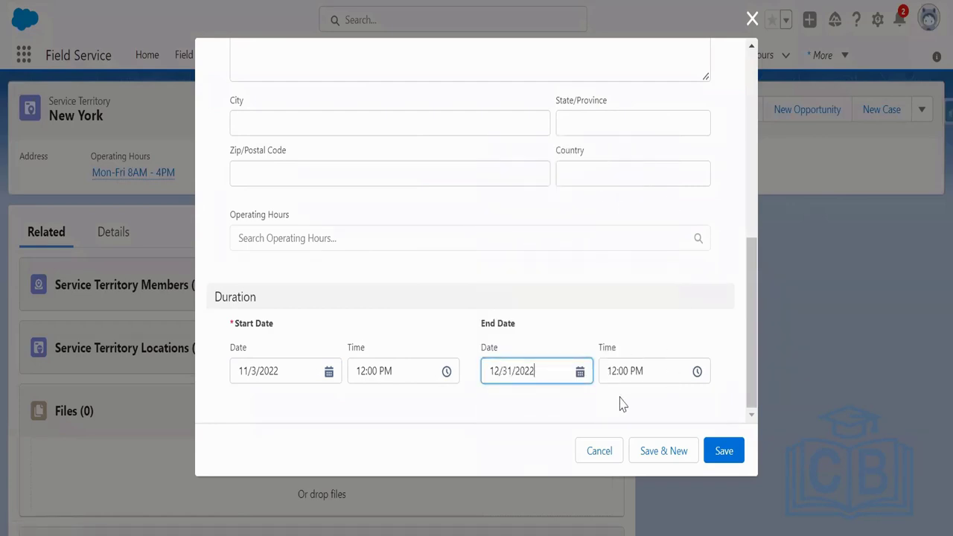
{"action": "scroll", "coordinate": [432, 319], "scroll_direction": "up", "scroll_amount": 5}
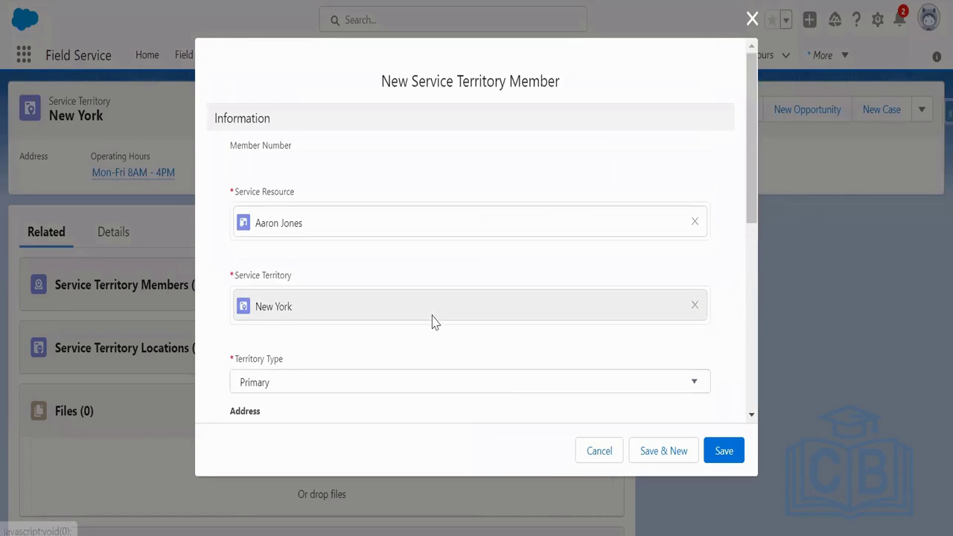
{"action": "scroll", "coordinate": [435, 322], "scroll_direction": "down", "scroll_amount": 5}
Set the territory member's end date to August 31, 2023 and save the New York membership.
{"action": "left_click", "coordinate": [580, 373]}
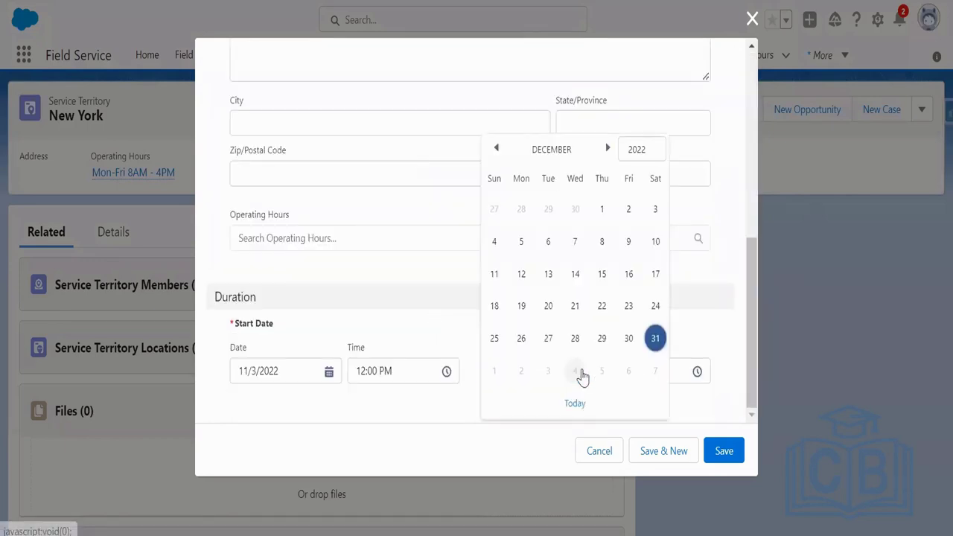
{"action": "left_click", "coordinate": [607, 153]}
{"action": "left_click", "coordinate": [607, 153]}
{"action": "left_click", "coordinate": [607, 151]}
{"action": "left_click", "coordinate": [607, 151]}
{"action": "left_click", "coordinate": [607, 152]}
{"action": "left_click", "coordinate": [607, 151]}
{"action": "left_click", "coordinate": [607, 151]}
{"action": "left_click", "coordinate": [607, 151]}
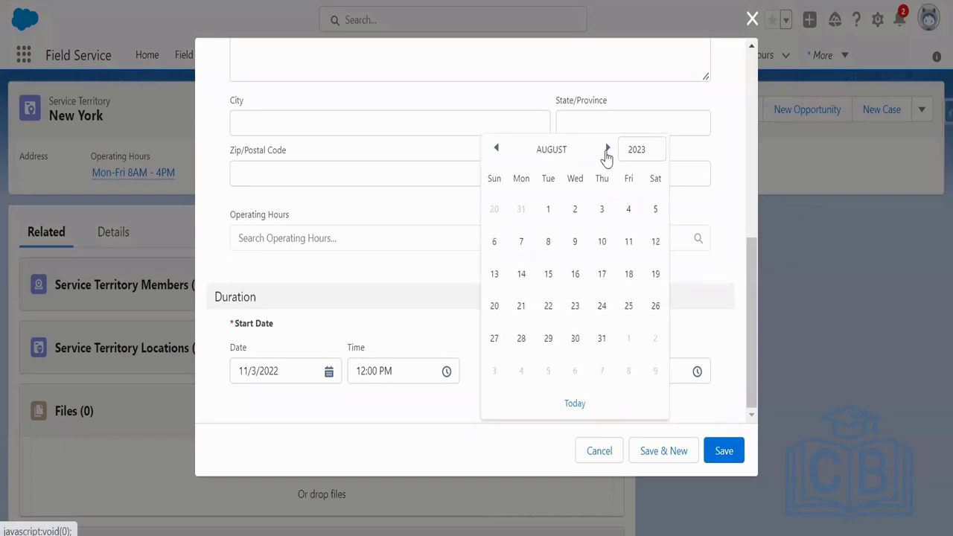
{"action": "left_click", "coordinate": [605, 346]}
{"action": "left_click", "coordinate": [716, 451]}
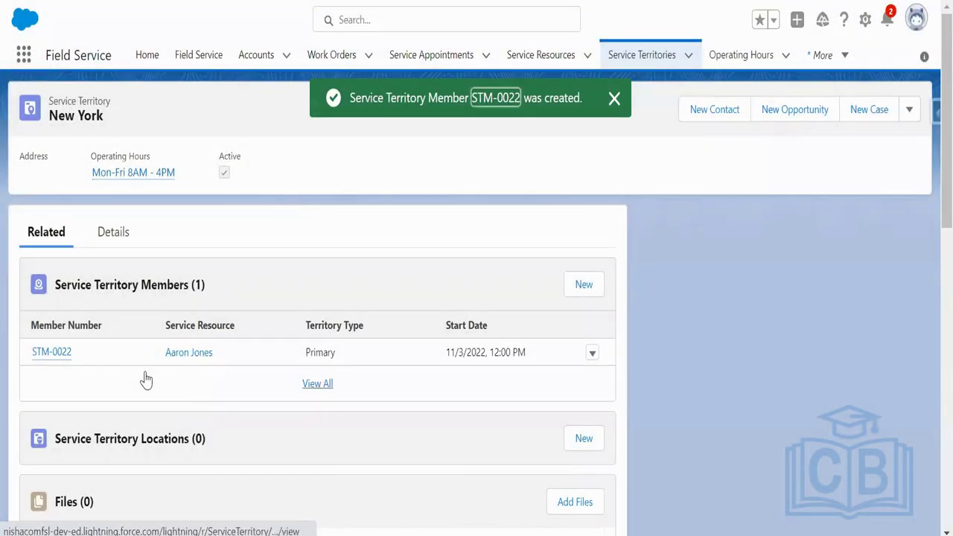
{"action": "left_click", "coordinate": [614, 99]}
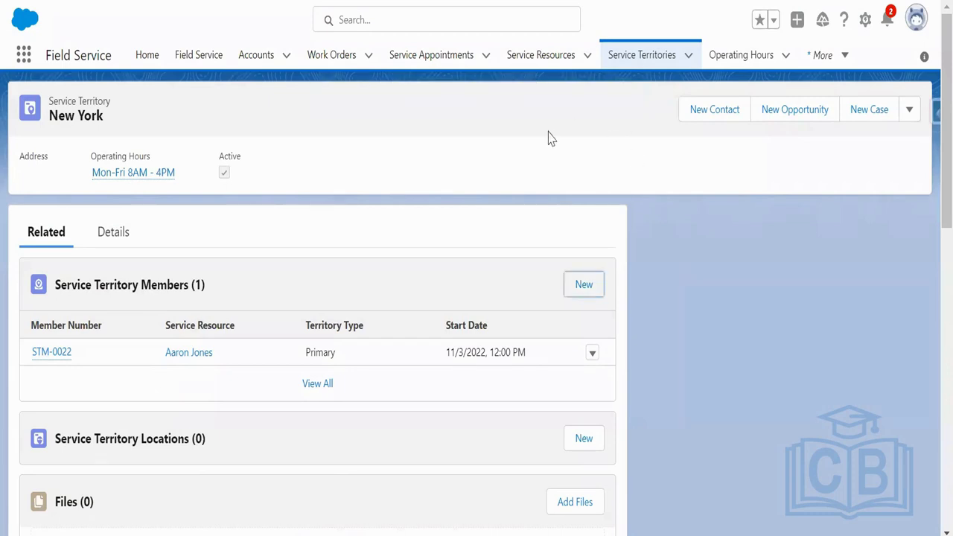
Open the Mon-Fri 8AM - 4PM operating hours record.
{"action": "left_click", "coordinate": [739, 55]}
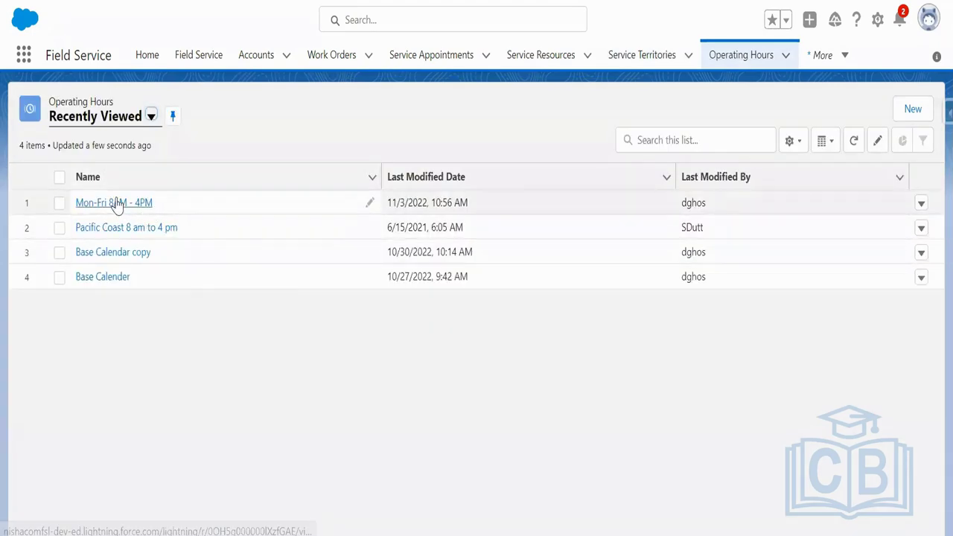
{"action": "left_click", "coordinate": [115, 203]}
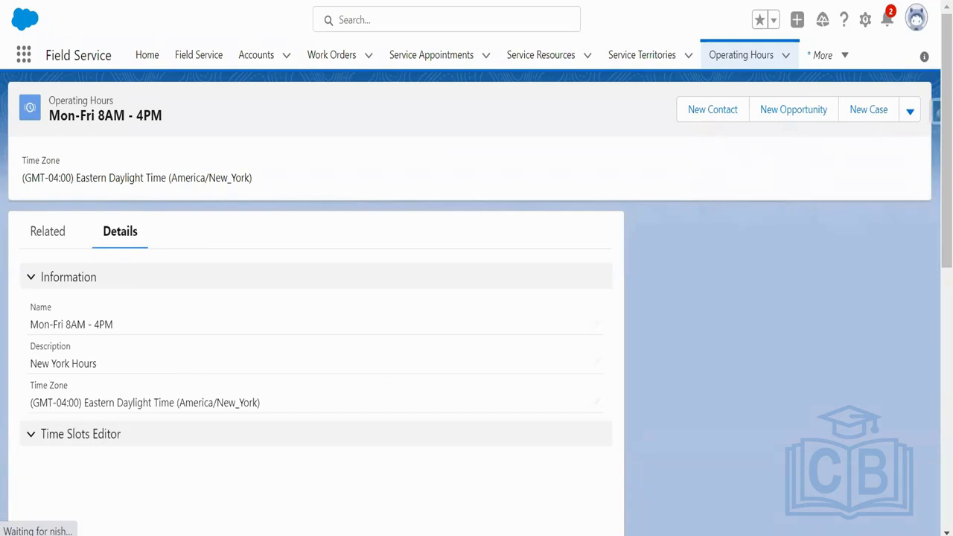
Switch to the PowerPoint training deck, review the Object Model and Key Objects slides, and return to the operating hours record in Salesforce.
{"action": "key", "text": "alt+Tab"}
{"action": "left_click", "coordinate": [343, 439]}
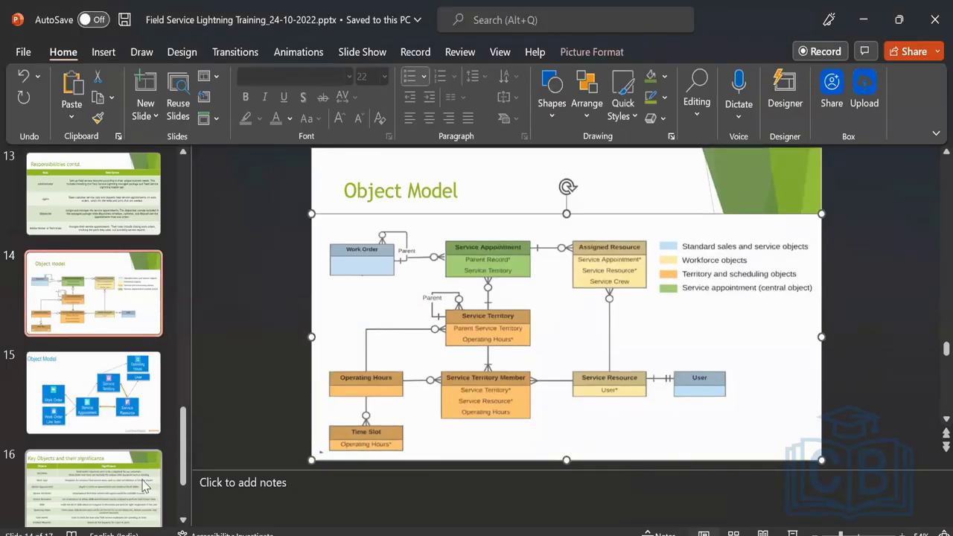
{"action": "left_click", "coordinate": [93, 484]}
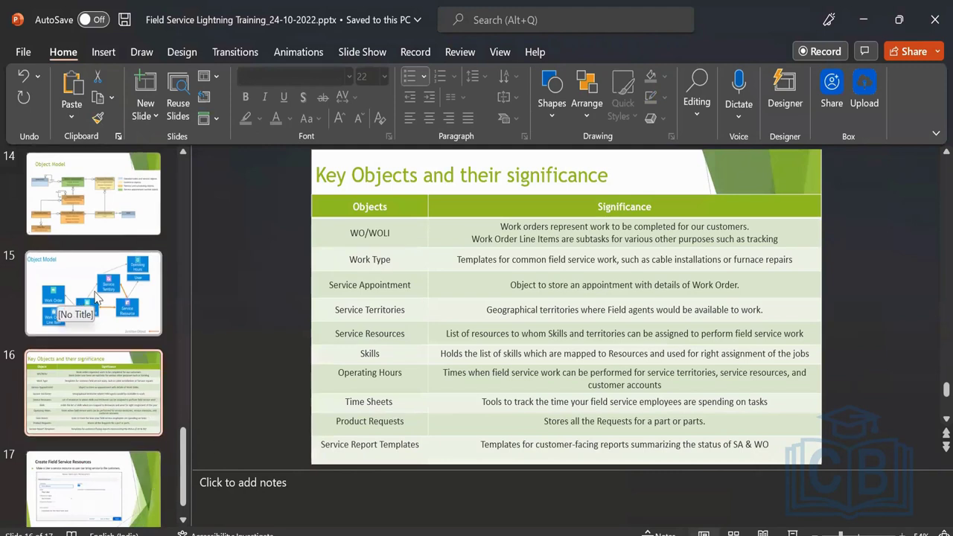
{"action": "left_click", "coordinate": [95, 296]}
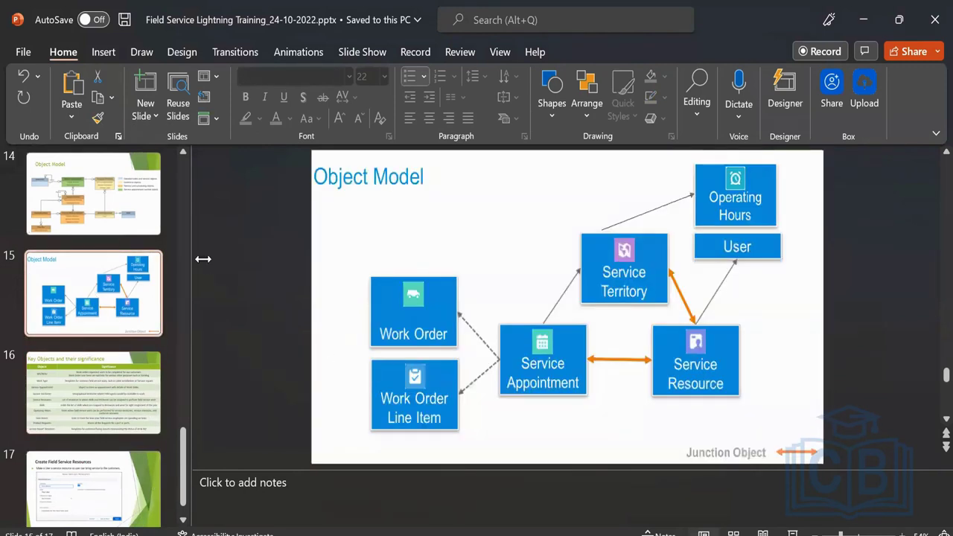
{"action": "key", "text": "Up"}
{"action": "left_click", "coordinate": [344, 435]}
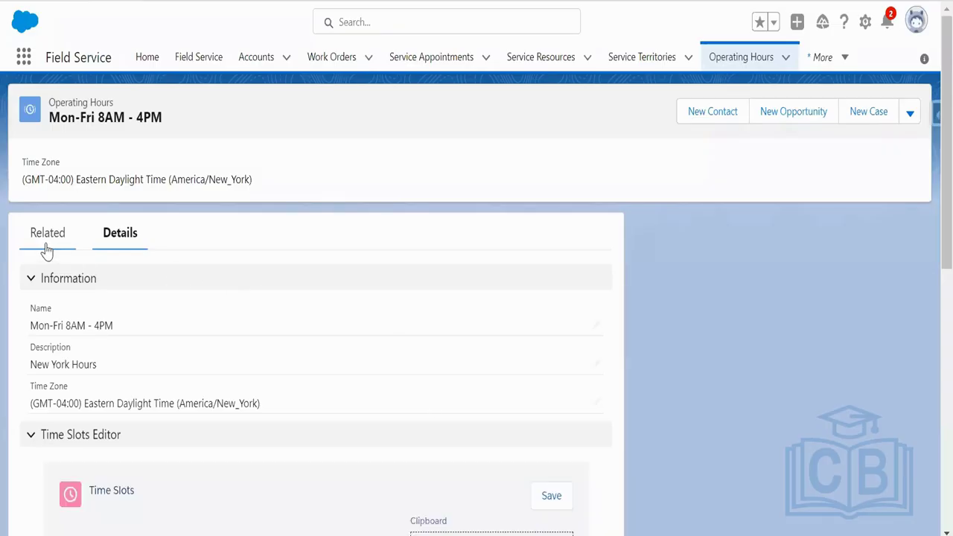
Start a new time slot for the Mon-Fri 8AM - 4PM operating hours on Monday, starting at 8:00 AM.
{"action": "left_click", "coordinate": [46, 249]}
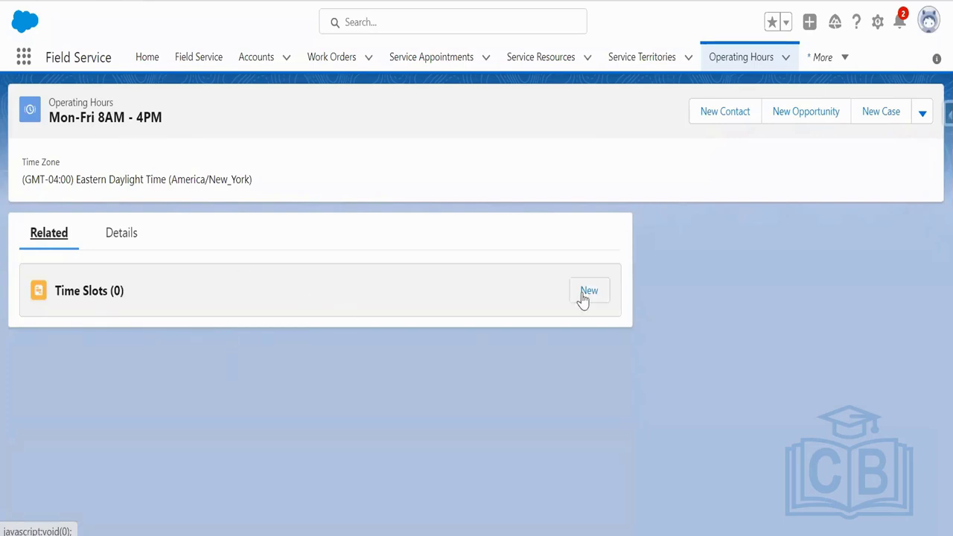
{"action": "left_click", "coordinate": [583, 300]}
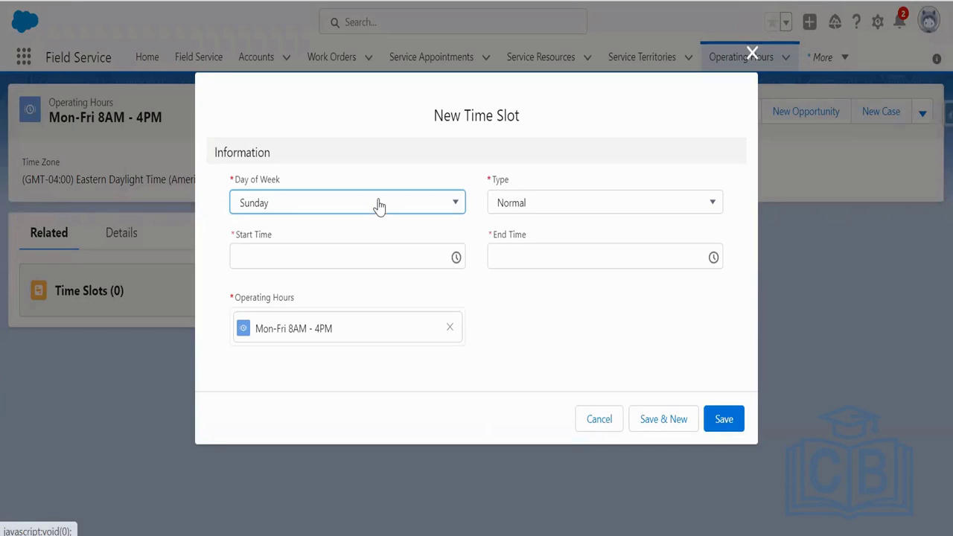
{"action": "left_click", "coordinate": [379, 206]}
{"action": "left_click", "coordinate": [298, 258]}
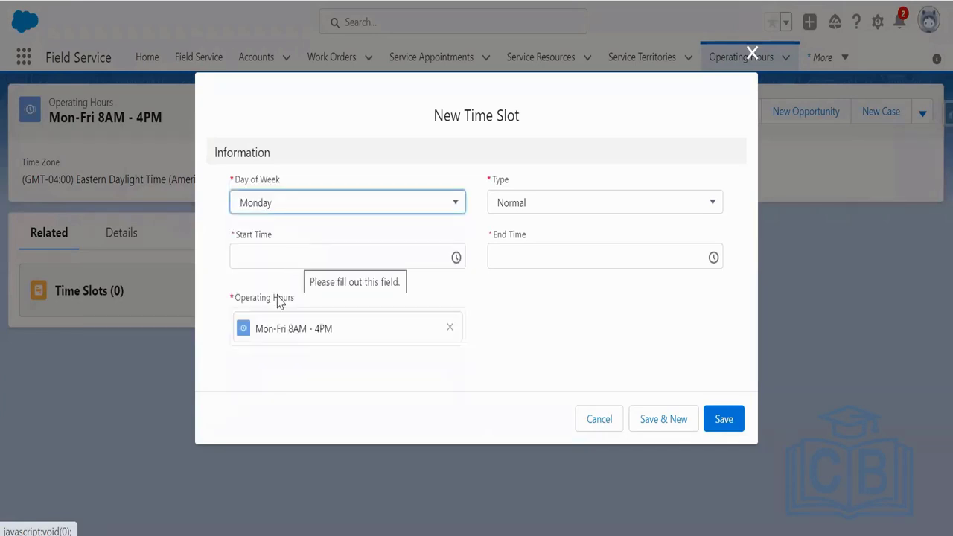
{"action": "left_click", "coordinate": [457, 253]}
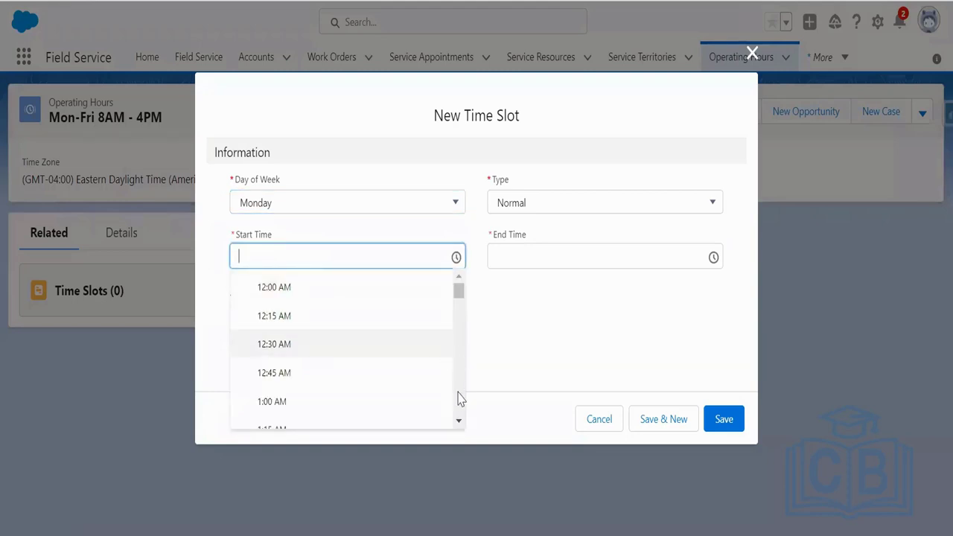
{"action": "scroll", "coordinate": [460, 423], "scroll_direction": "down", "scroll_amount": 9}
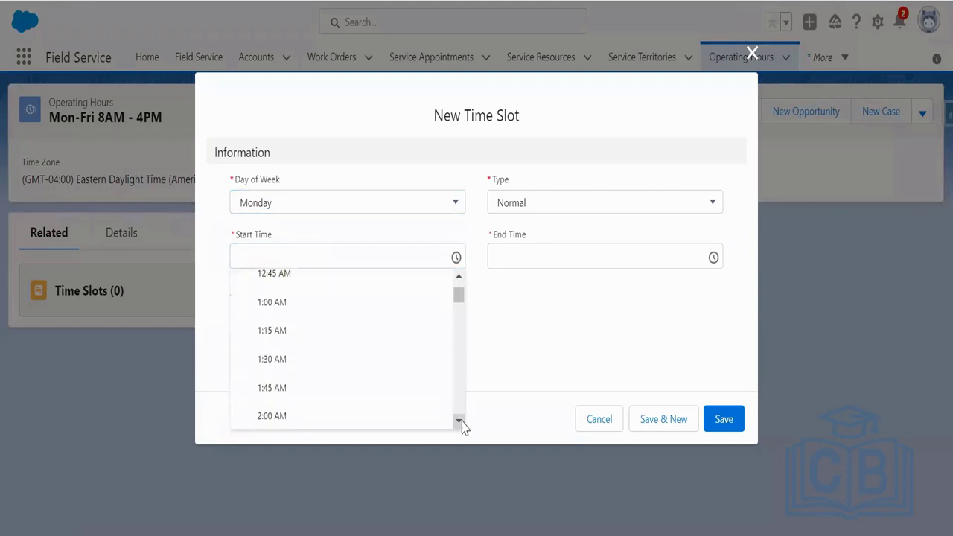
{"action": "scroll", "coordinate": [461, 424], "scroll_direction": "down", "scroll_amount": 9}
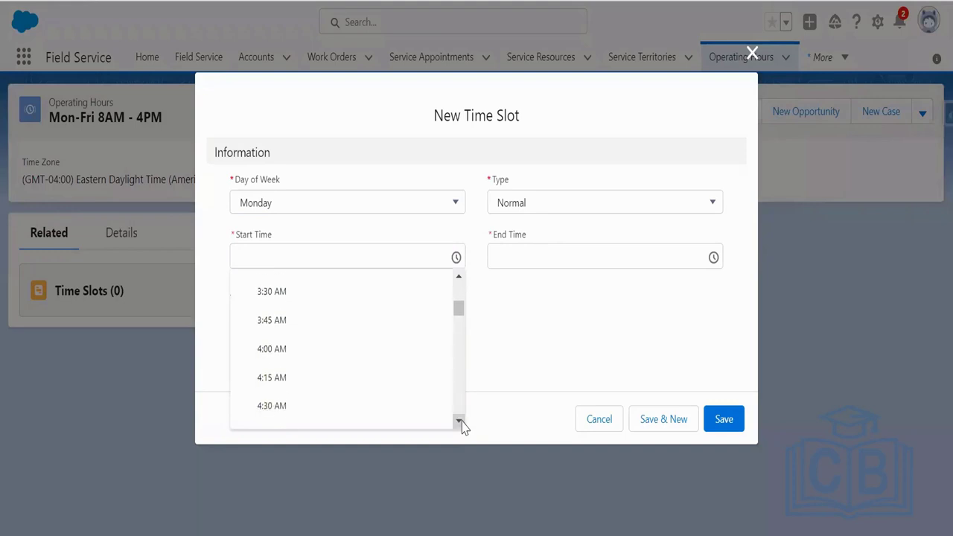
{"action": "scroll", "coordinate": [461, 424], "scroll_direction": "down", "scroll_amount": 10}
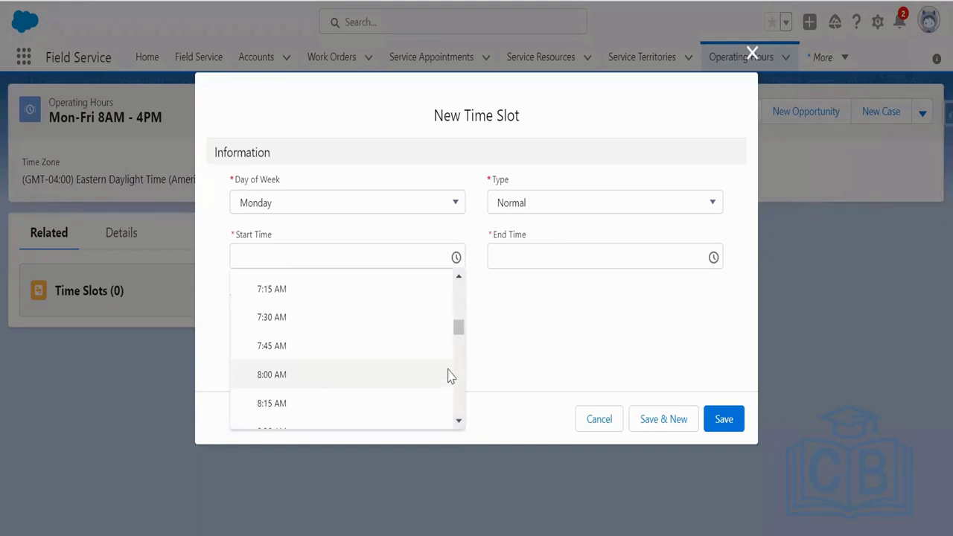
{"action": "left_click", "coordinate": [449, 374]}
Set the Monday time slot's end time to 4:00 PM and save it.
{"action": "left_click", "coordinate": [715, 259]}
{"action": "scroll", "coordinate": [624, 373], "scroll_direction": "down", "scroll_amount": 2}
{"action": "scroll", "coordinate": [606, 394], "scroll_direction": "down", "scroll_amount": 4}
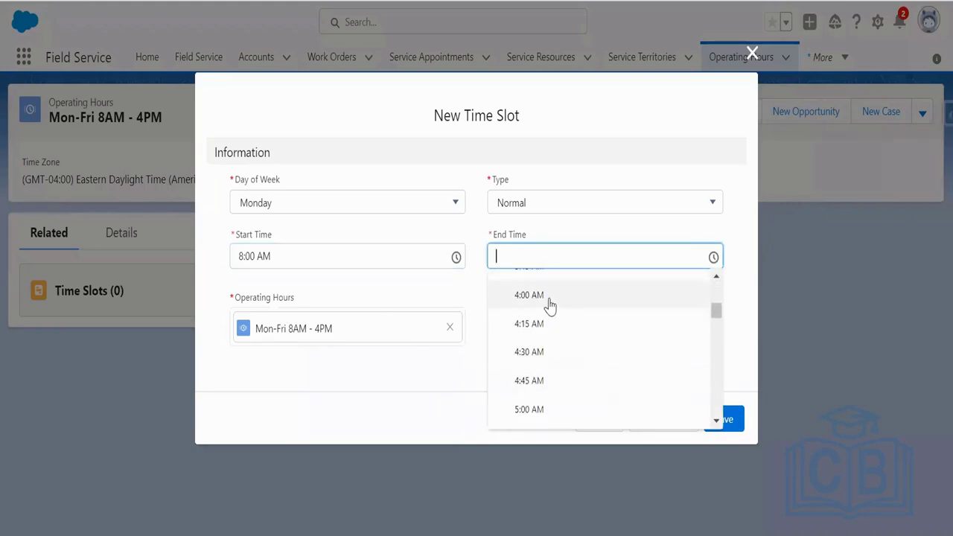
{"action": "scroll", "coordinate": [588, 357], "scroll_direction": "down", "scroll_amount": 3}
{"action": "scroll", "coordinate": [597, 389], "scroll_direction": "down", "scroll_amount": 2}
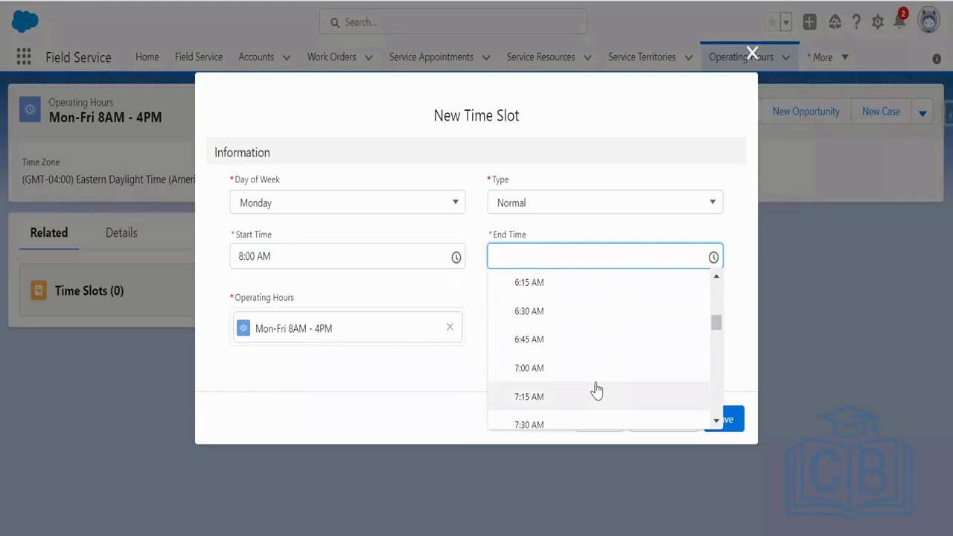
{"action": "scroll", "coordinate": [596, 389], "scroll_direction": "down", "scroll_amount": 8}
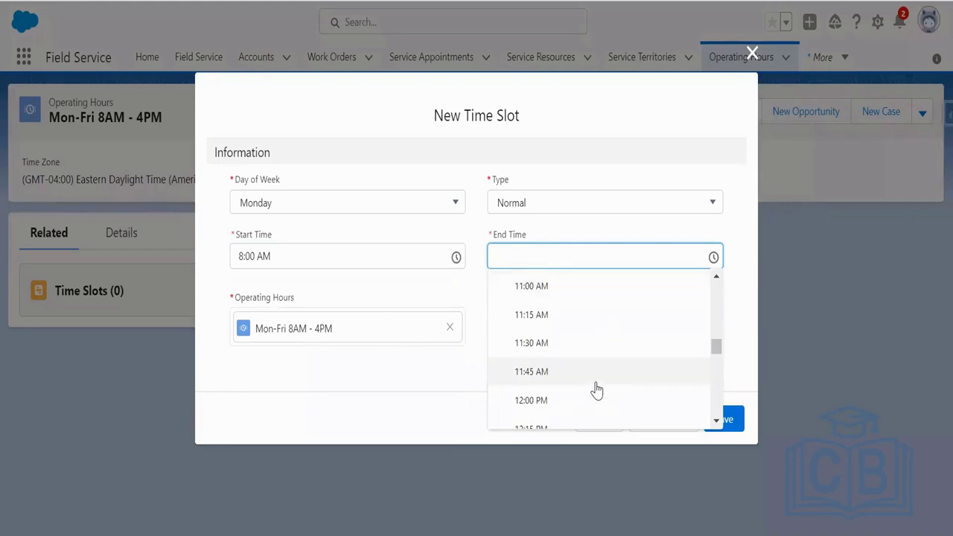
{"action": "scroll", "coordinate": [596, 388], "scroll_direction": "down", "scroll_amount": 3}
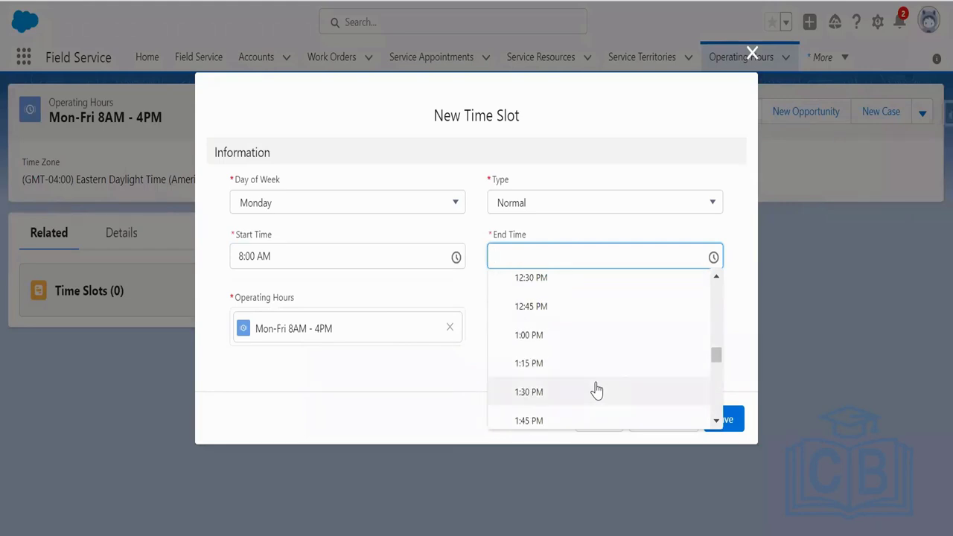
{"action": "scroll", "coordinate": [597, 389], "scroll_direction": "down", "scroll_amount": 1}
{"action": "scroll", "coordinate": [596, 389], "scroll_direction": "down", "scroll_amount": 2}
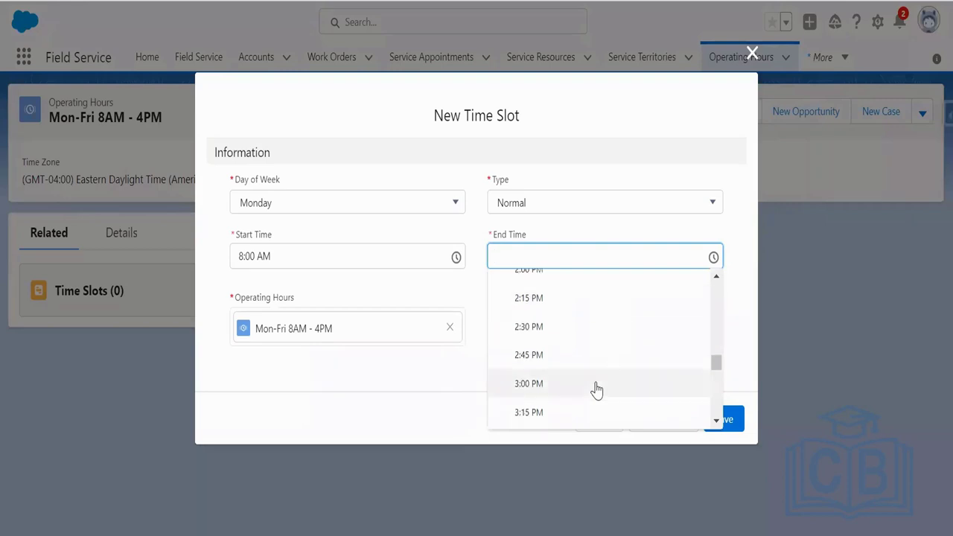
{"action": "scroll", "coordinate": [597, 389], "scroll_direction": "down", "scroll_amount": 1}
{"action": "left_click", "coordinate": [532, 408]}
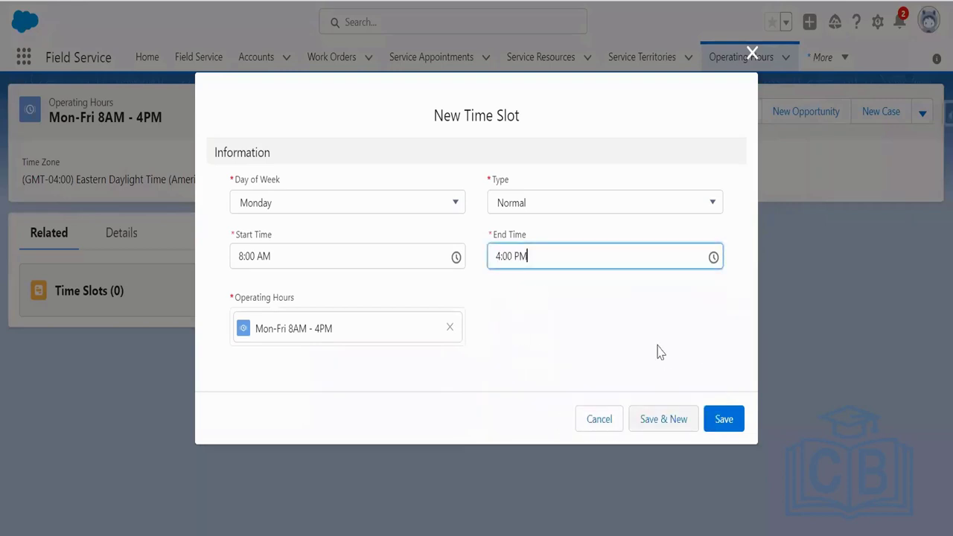
{"action": "left_click", "coordinate": [729, 422]}
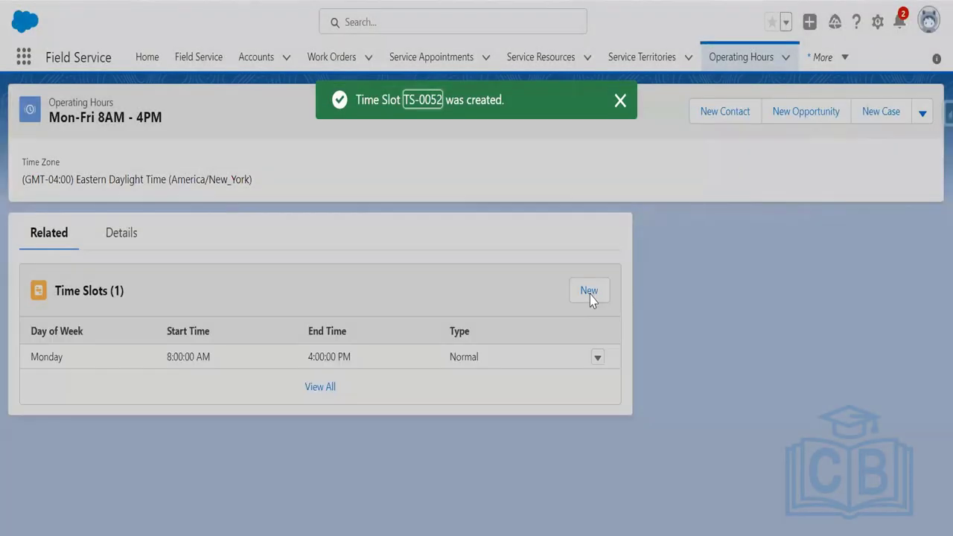
Start a new time slot on Tuesday for the Mon-Fri 8AM - 4PM operating hours, starting at 8:00 AM.
{"action": "left_click", "coordinate": [589, 293]}
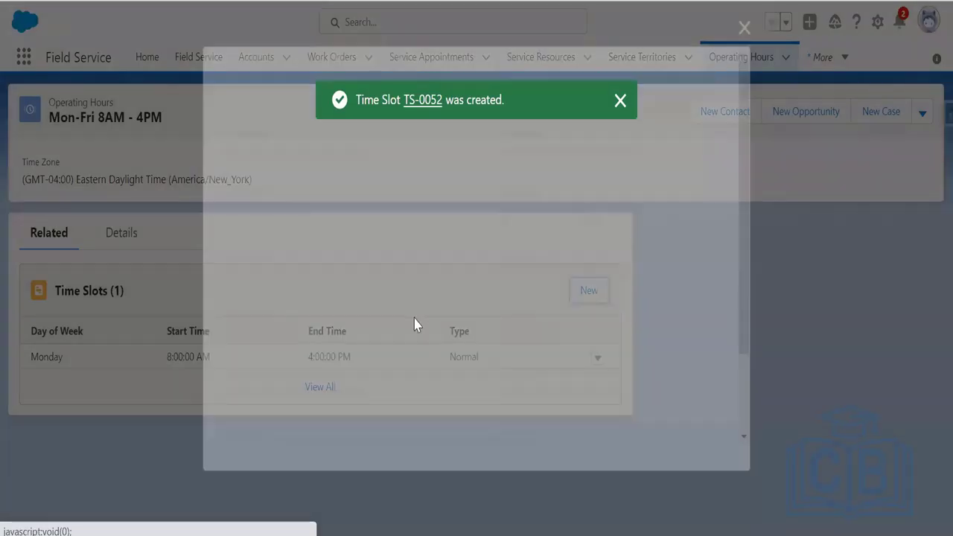
{"action": "left_click", "coordinate": [428, 212]}
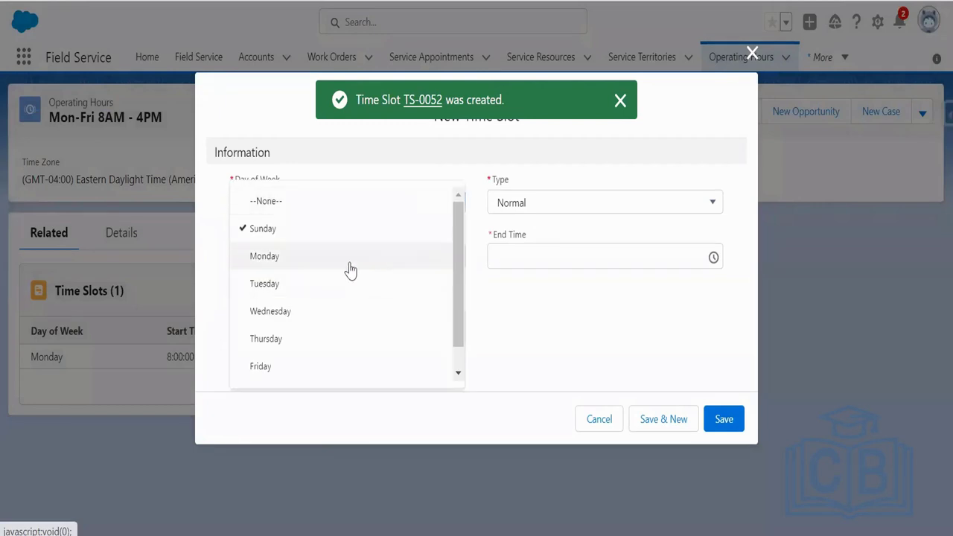
{"action": "left_click", "coordinate": [326, 284]}
{"action": "left_click", "coordinate": [456, 257]}
{"action": "scroll", "coordinate": [400, 372], "scroll_direction": "down", "scroll_amount": 12}
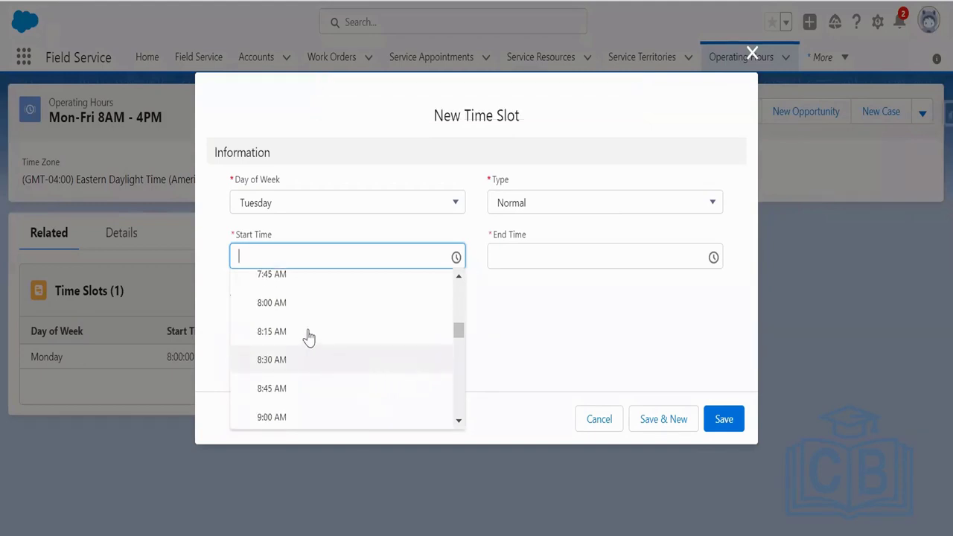
{"action": "left_click", "coordinate": [302, 303]}
Set the Tuesday time slot's end time to 4:00 PM and save it, continuing with another new slot.
{"action": "left_click", "coordinate": [566, 253]}
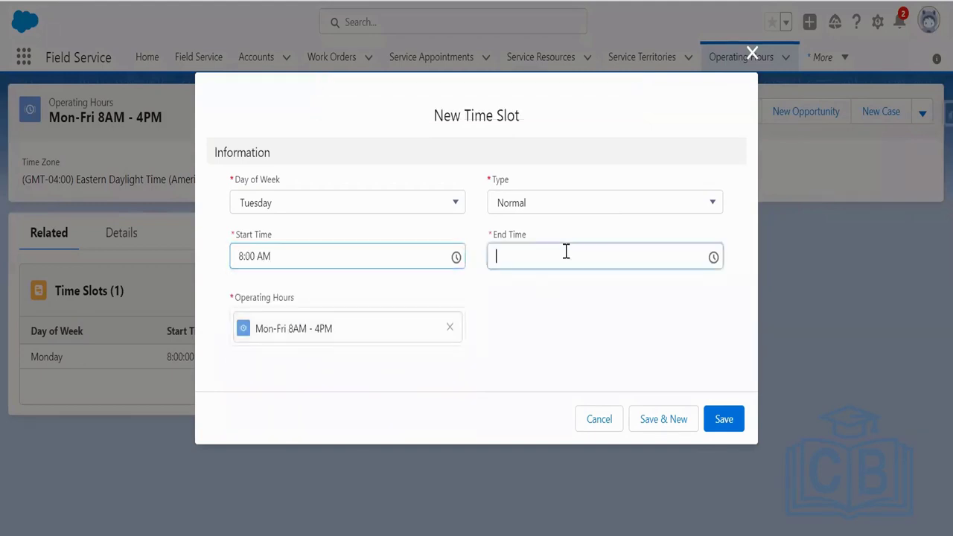
{"action": "scroll", "coordinate": [587, 368], "scroll_direction": "down", "scroll_amount": 12}
{"action": "scroll", "coordinate": [593, 390], "scroll_direction": "down", "scroll_amount": 13}
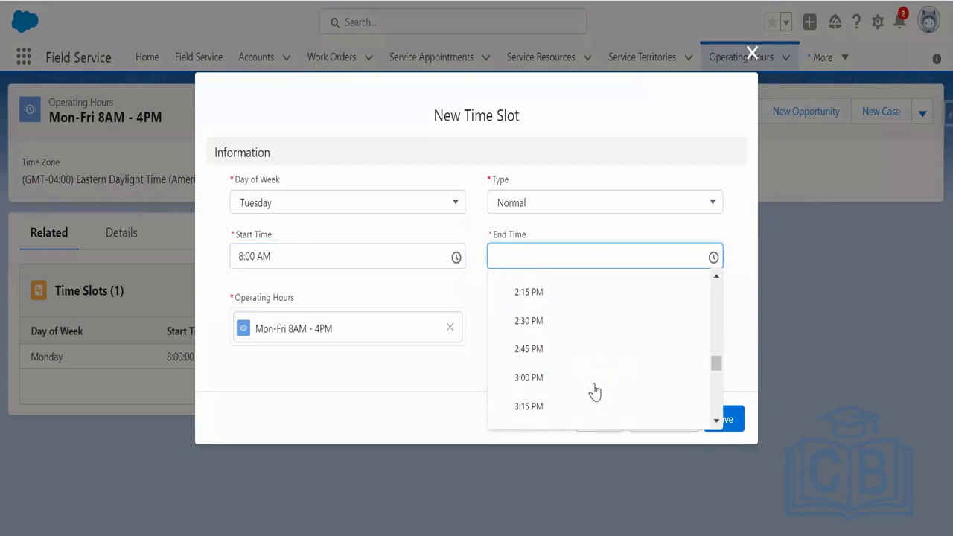
{"action": "left_click", "coordinate": [570, 406]}
{"action": "left_click", "coordinate": [648, 419]}
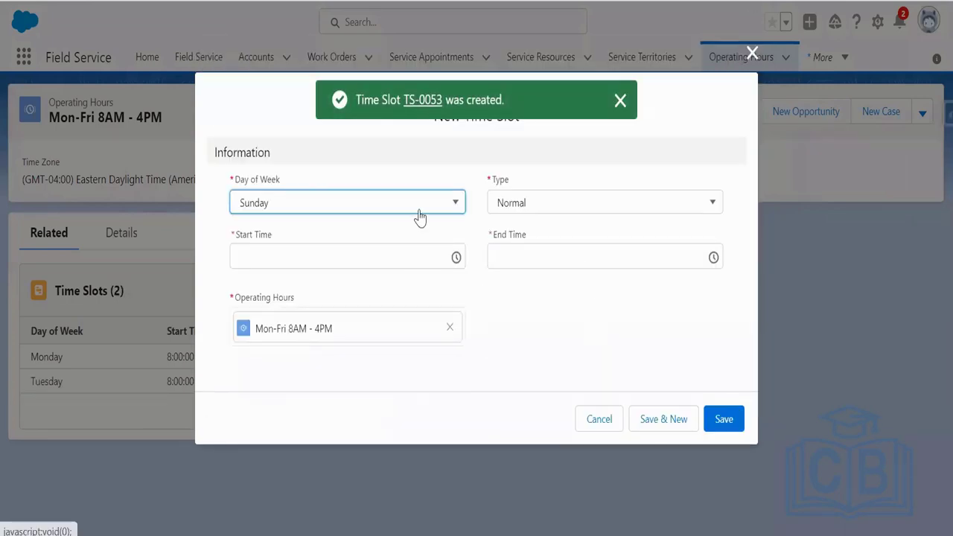
Set the new time slot's day to Wednesday and its start time to 8:00 AM.
{"action": "left_click", "coordinate": [420, 214]}
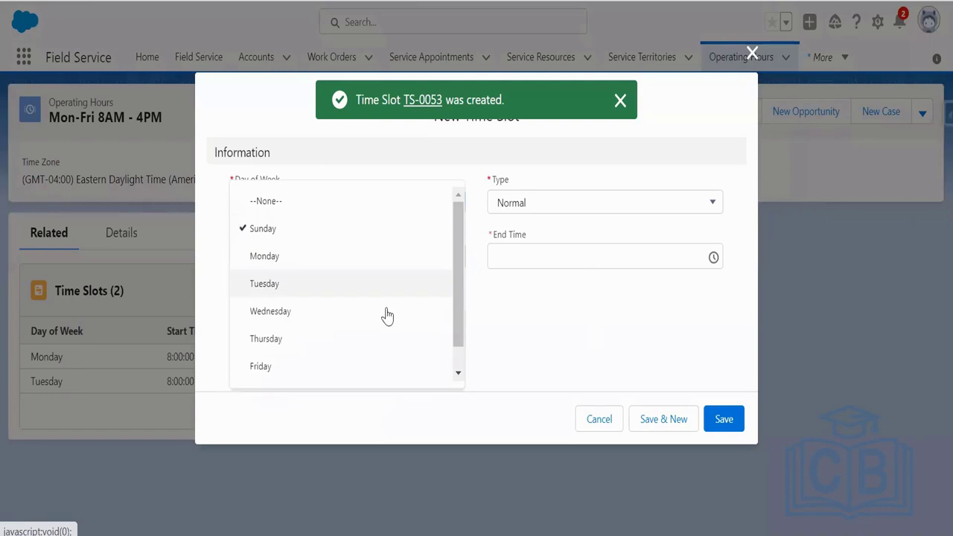
{"action": "left_click", "coordinate": [324, 312]}
{"action": "left_click", "coordinate": [391, 255]}
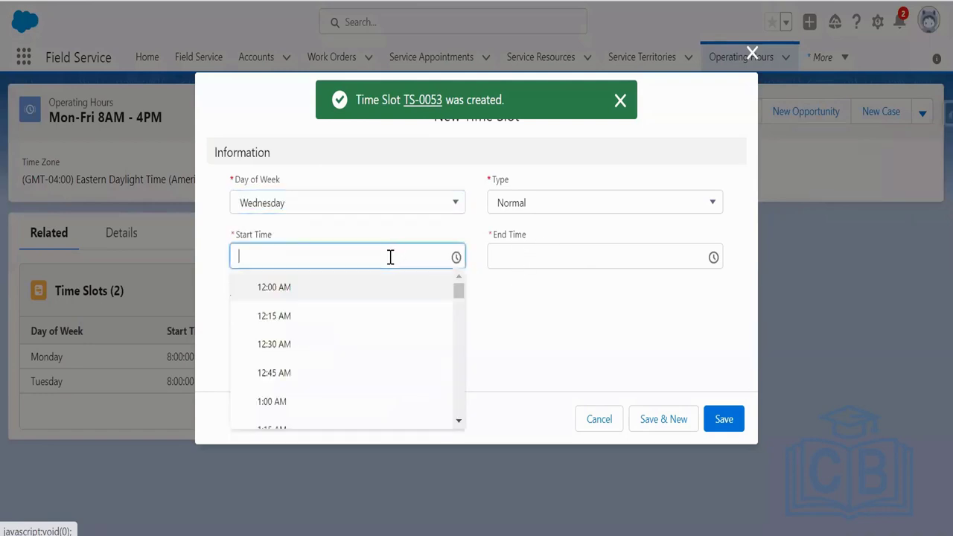
{"action": "scroll", "coordinate": [395, 354], "scroll_direction": "down", "scroll_amount": 5}
{"action": "scroll", "coordinate": [393, 361], "scroll_direction": "down", "scroll_amount": 6}
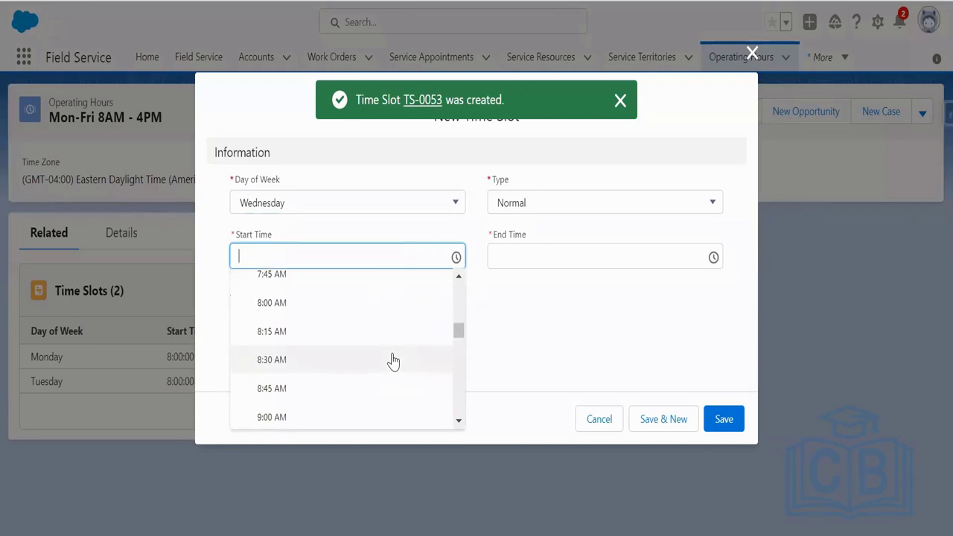
{"action": "left_click", "coordinate": [355, 309]}
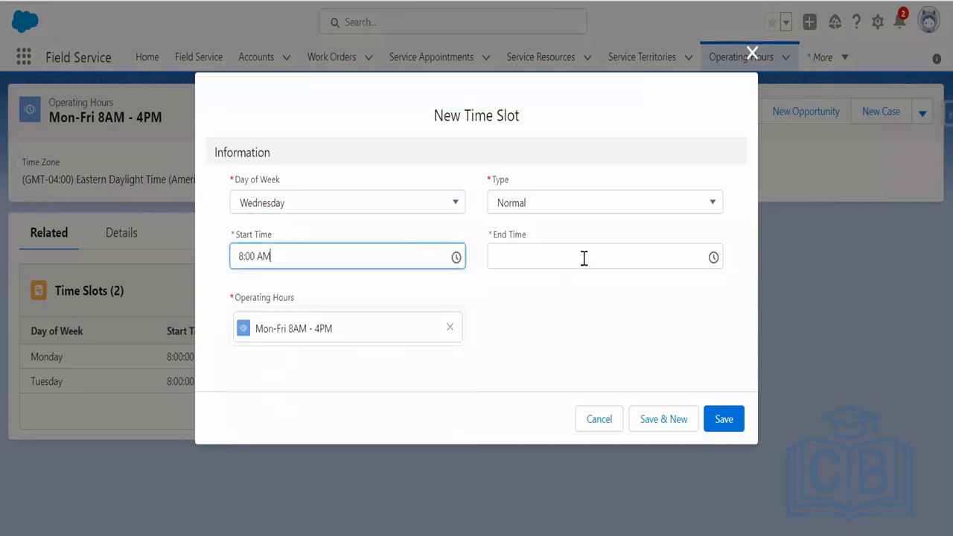
Set the Wednesday time slot's end time to 4:00 PM and save it, continuing with another new slot.
{"action": "left_click", "coordinate": [583, 257]}
{"action": "scroll", "coordinate": [608, 358], "scroll_direction": "down", "scroll_amount": 5}
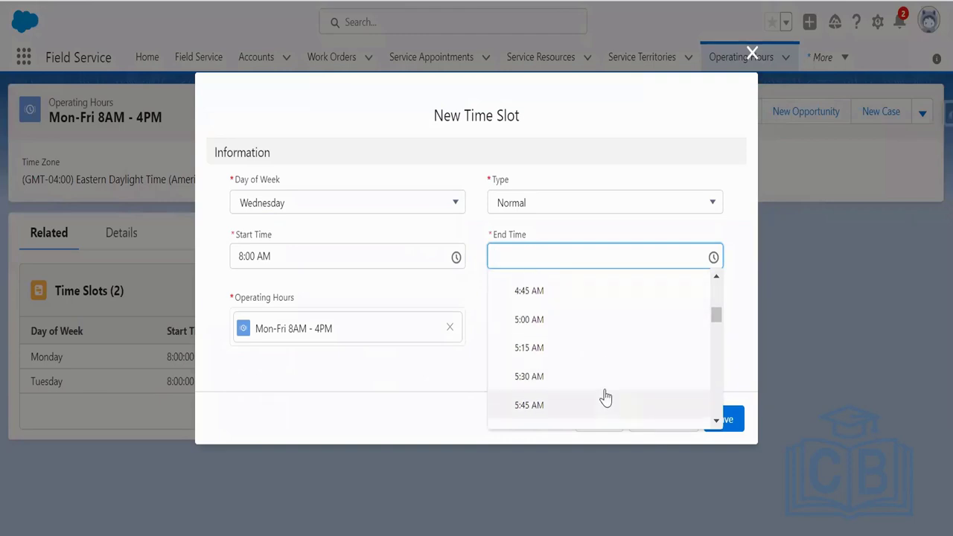
{"action": "scroll", "coordinate": [605, 398], "scroll_direction": "down", "scroll_amount": 2}
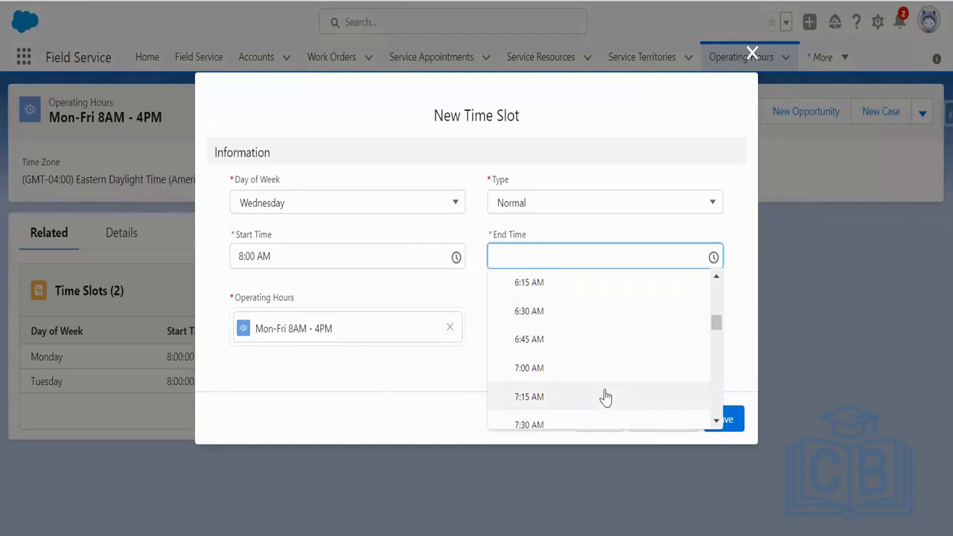
{"action": "scroll", "coordinate": [605, 399], "scroll_direction": "down", "scroll_amount": 6}
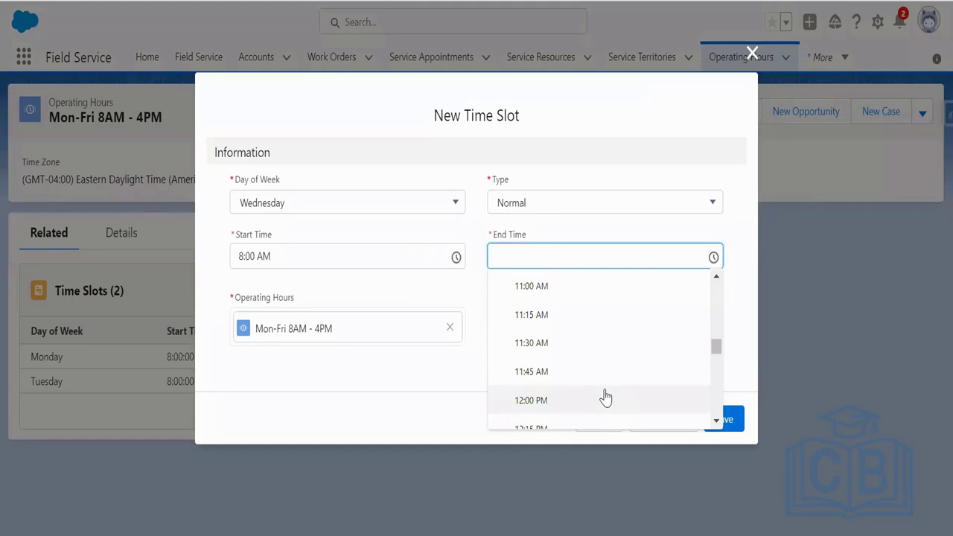
{"action": "scroll", "coordinate": [605, 398], "scroll_direction": "down", "scroll_amount": 5}
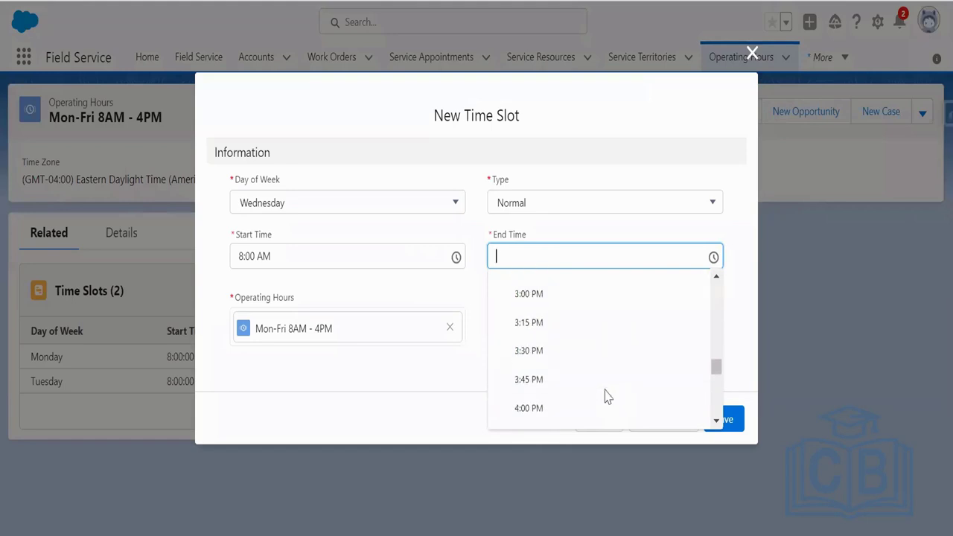
{"action": "left_click", "coordinate": [554, 406]}
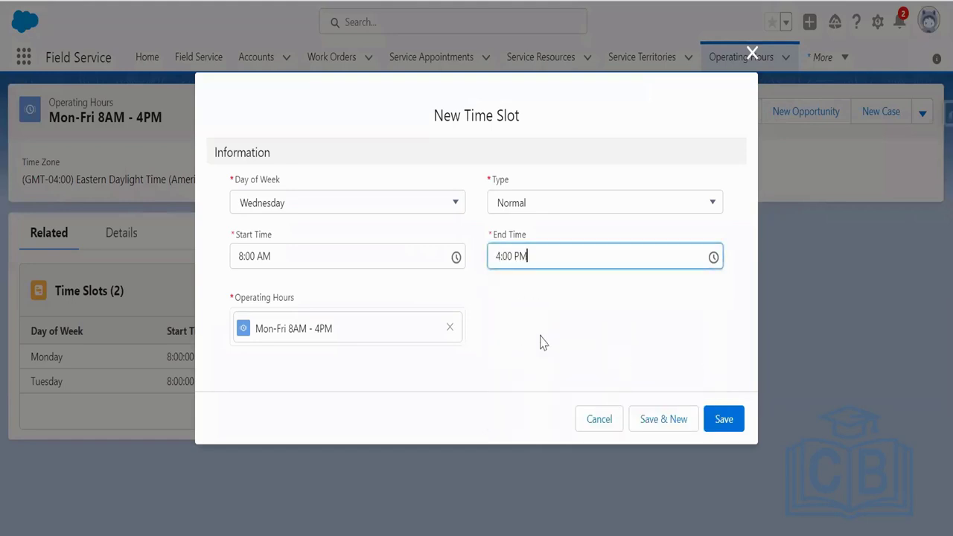
{"action": "left_click", "coordinate": [658, 415]}
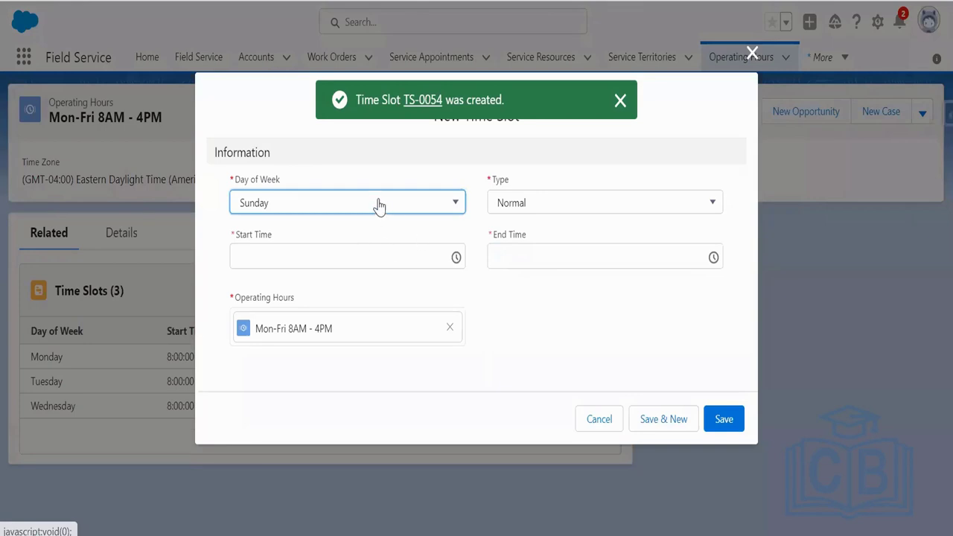
Set the new time slot's day to Thursday and its start time to 8:00 AM.
{"action": "left_click", "coordinate": [378, 204]}
{"action": "left_click", "coordinate": [350, 317]}
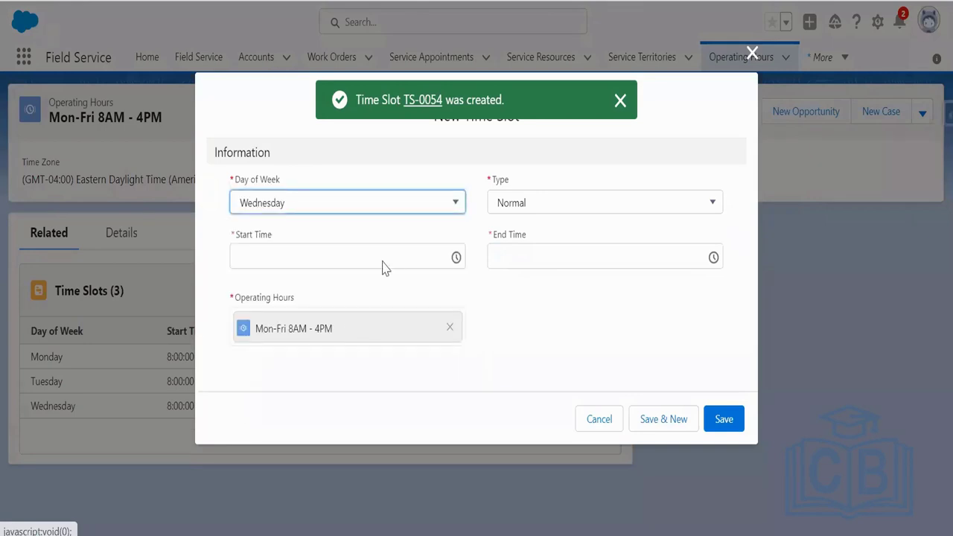
{"action": "left_click", "coordinate": [363, 214]}
{"action": "left_click", "coordinate": [314, 338]}
{"action": "left_click", "coordinate": [370, 257]}
{"action": "scroll", "coordinate": [370, 353], "scroll_direction": "down", "scroll_amount": 8}
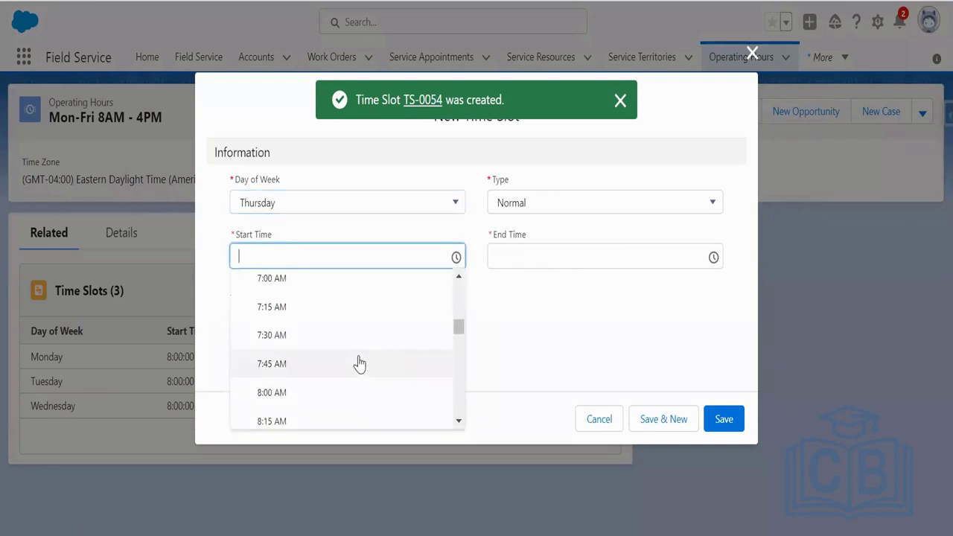
{"action": "left_click", "coordinate": [315, 392]}
Set the Thursday time slot's end time to 4:00 PM and save it, continuing with another new slot.
{"action": "left_click", "coordinate": [624, 257]}
{"action": "scroll", "coordinate": [617, 365], "scroll_direction": "down", "scroll_amount": 6}
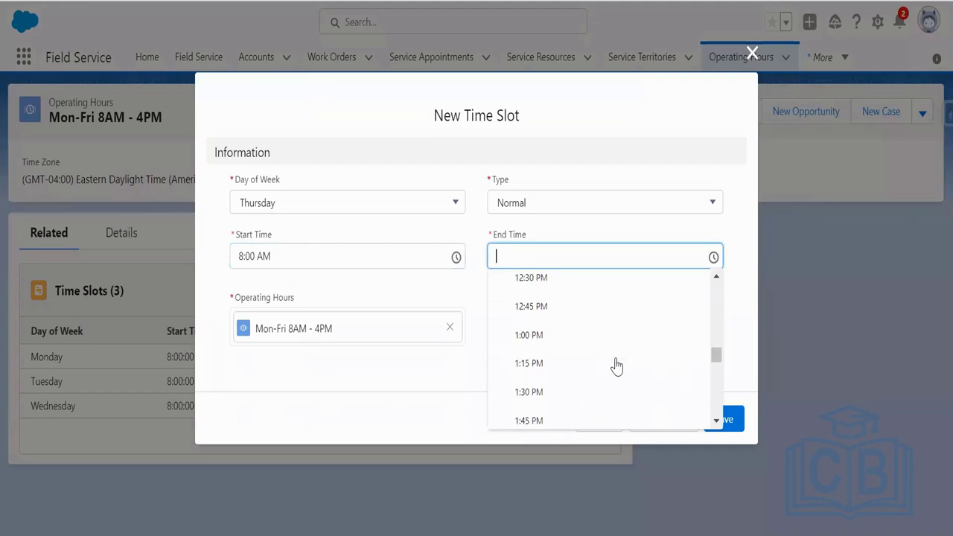
{"action": "scroll", "coordinate": [610, 383], "scroll_direction": "down", "scroll_amount": 3}
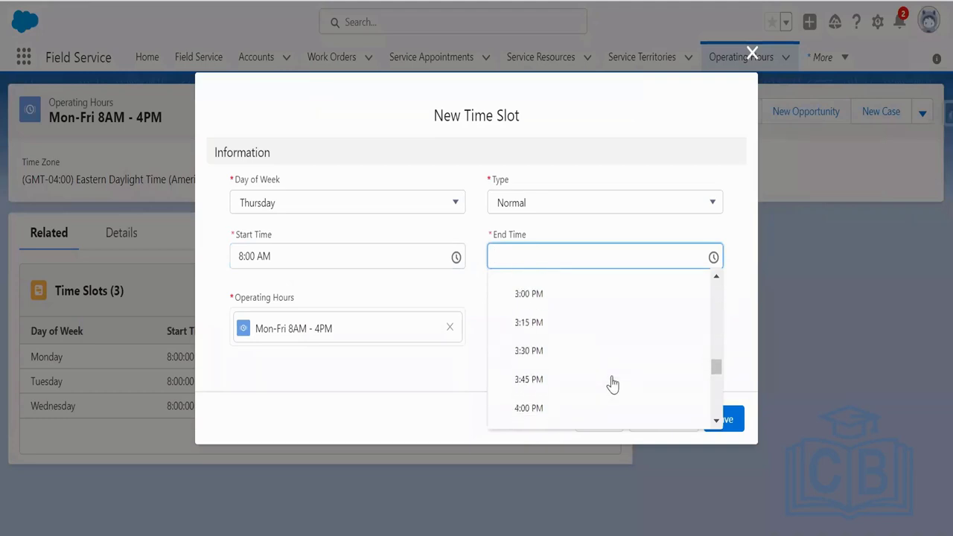
{"action": "left_click", "coordinate": [568, 409]}
{"action": "left_click", "coordinate": [678, 419]}
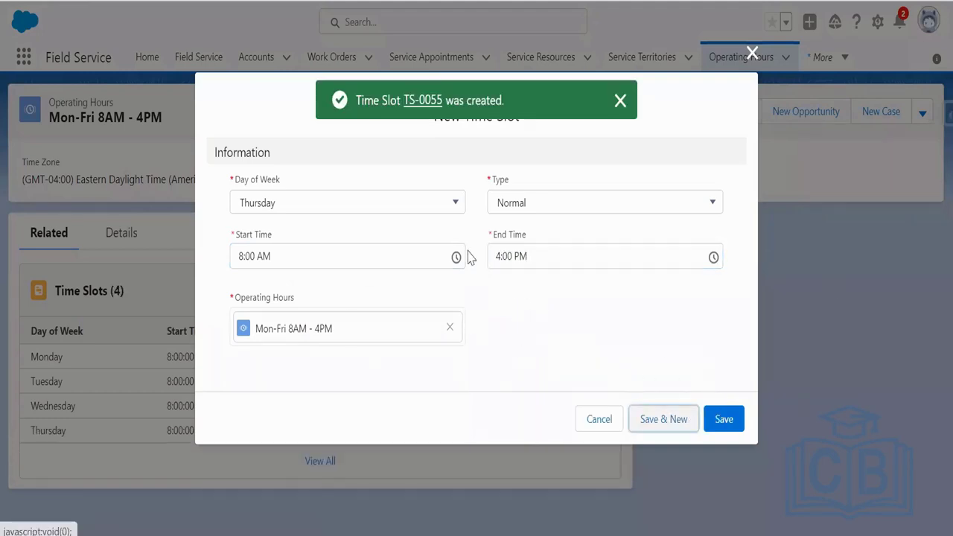
Set the new time slot's day to Friday and its start time to 8:30 AM.
{"action": "left_click", "coordinate": [375, 205]}
{"action": "left_click", "coordinate": [361, 365]}
{"action": "left_click", "coordinate": [449, 256]}
{"action": "scroll", "coordinate": [357, 376], "scroll_direction": "down", "scroll_amount": 5}
{"action": "scroll", "coordinate": [332, 388], "scroll_direction": "down", "scroll_amount": 4}
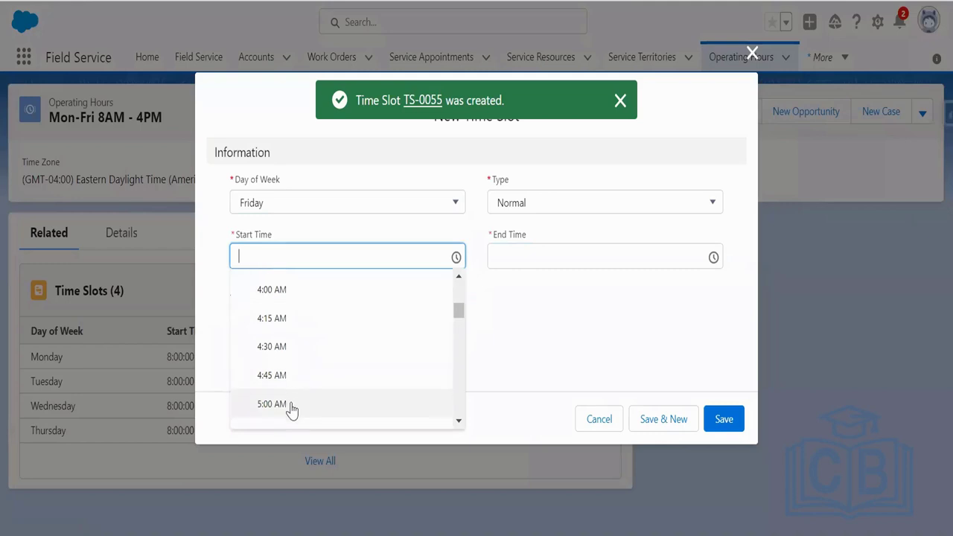
{"action": "scroll", "coordinate": [298, 412], "scroll_direction": "down", "scroll_amount": 3}
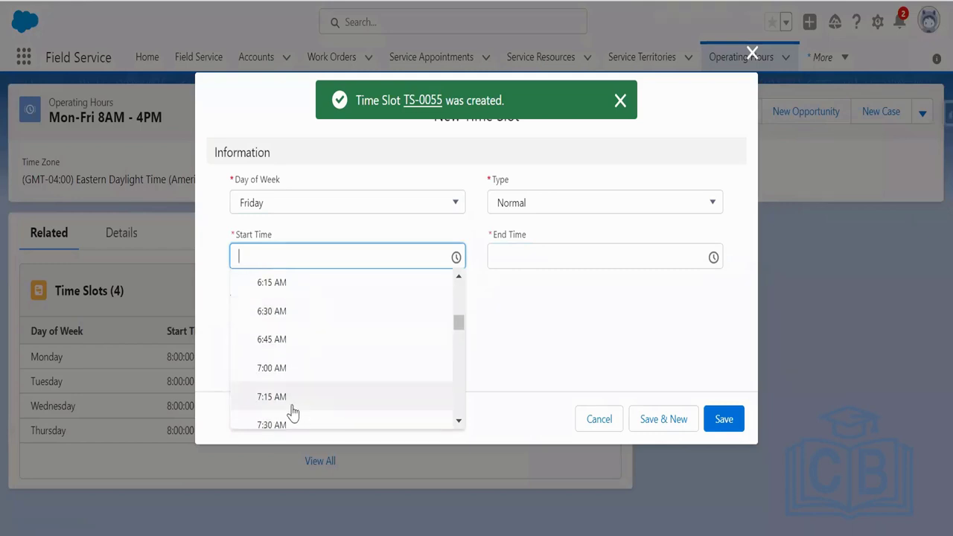
{"action": "scroll", "coordinate": [305, 402], "scroll_direction": "down", "scroll_amount": 5}
{"action": "left_click", "coordinate": [282, 360]}
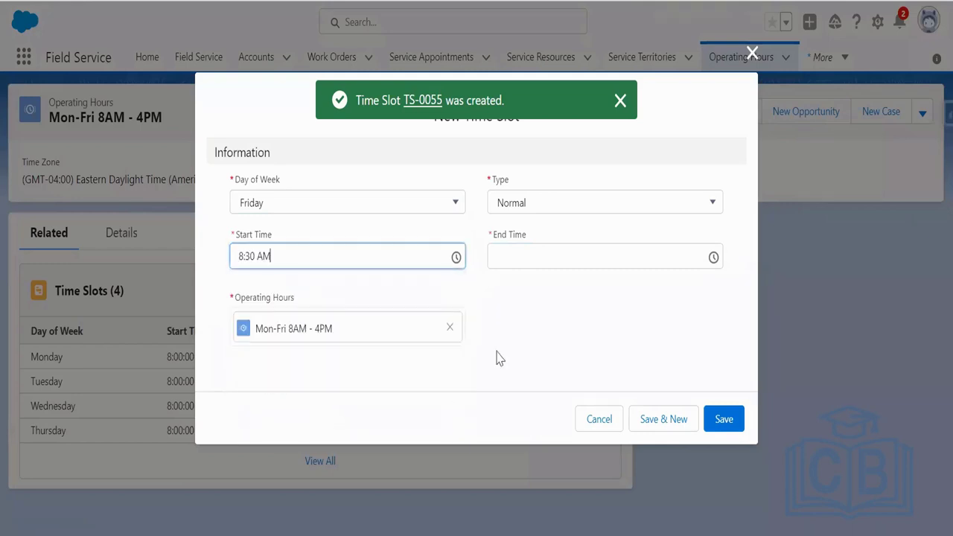
Set the Friday time slot's end time to 4:00 PM and save it, closing the time slot form.
{"action": "left_click", "coordinate": [604, 255]}
{"action": "scroll", "coordinate": [609, 372], "scroll_direction": "down", "scroll_amount": 5}
{"action": "scroll", "coordinate": [609, 372], "scroll_direction": "down", "scroll_amount": 17}
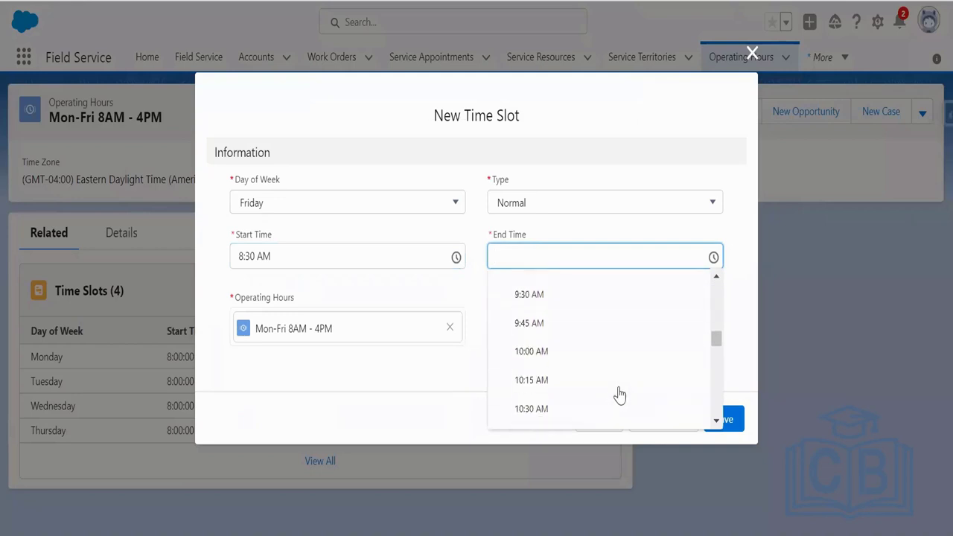
{"action": "scroll", "coordinate": [618, 394], "scroll_direction": "down", "scroll_amount": 3}
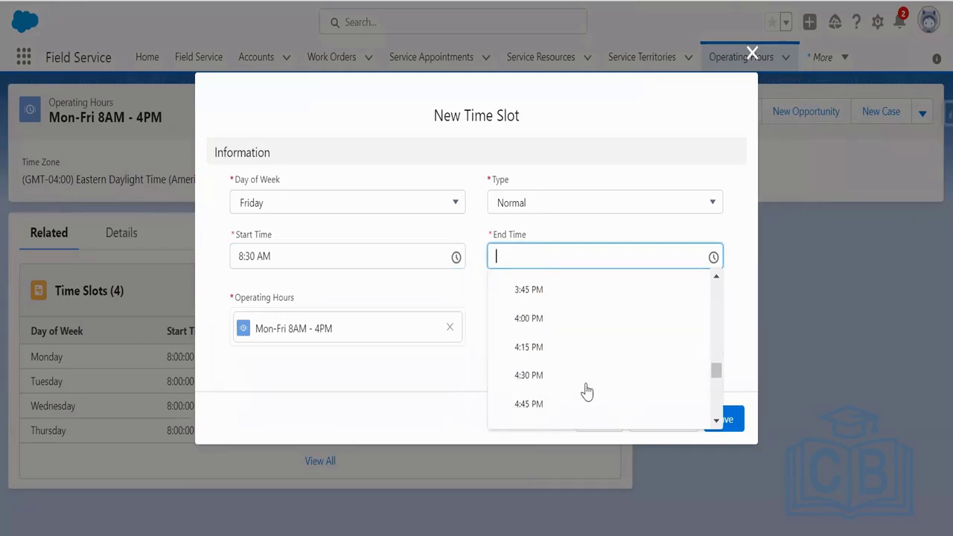
{"action": "left_click", "coordinate": [542, 320]}
{"action": "left_click", "coordinate": [728, 419]}
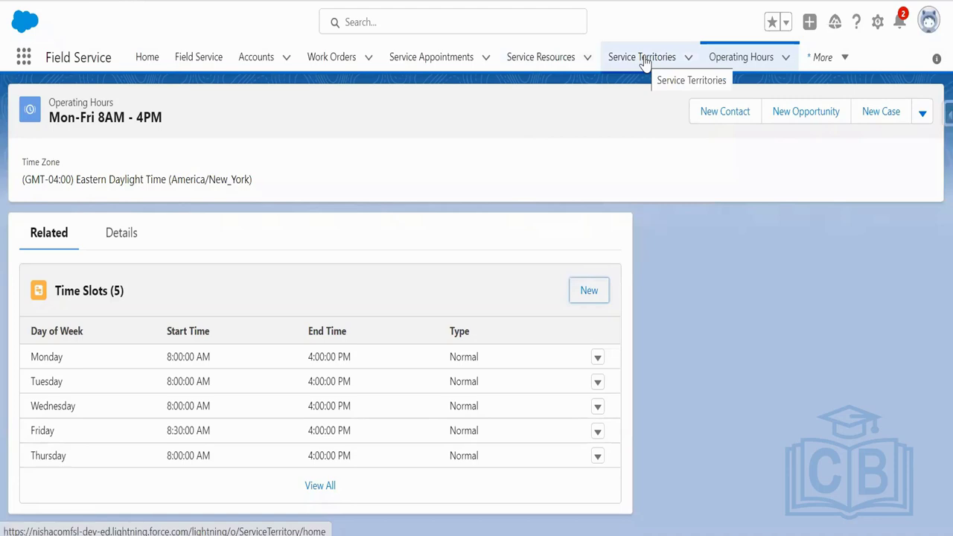
Open the New York service territory and show its related service territory members.
{"action": "left_click", "coordinate": [549, 65]}
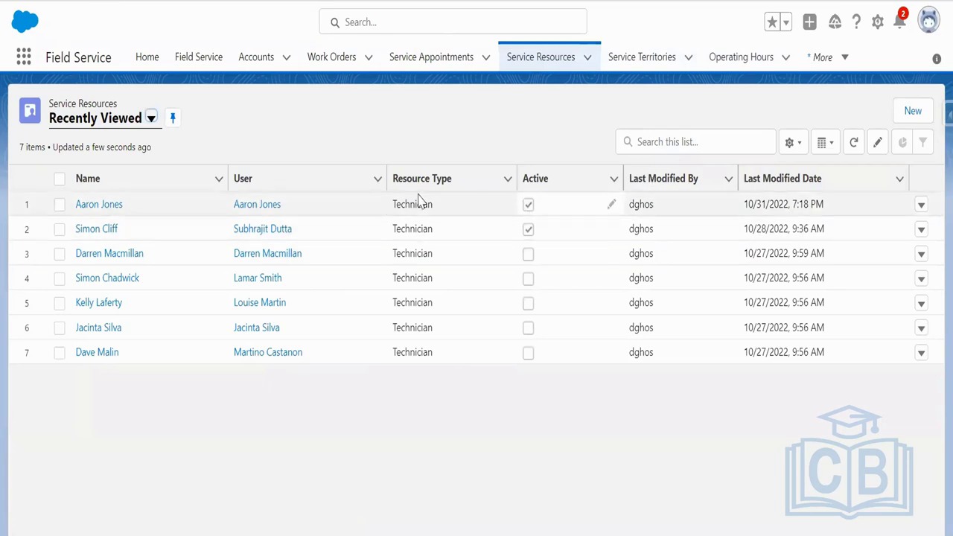
{"action": "left_click", "coordinate": [642, 59]}
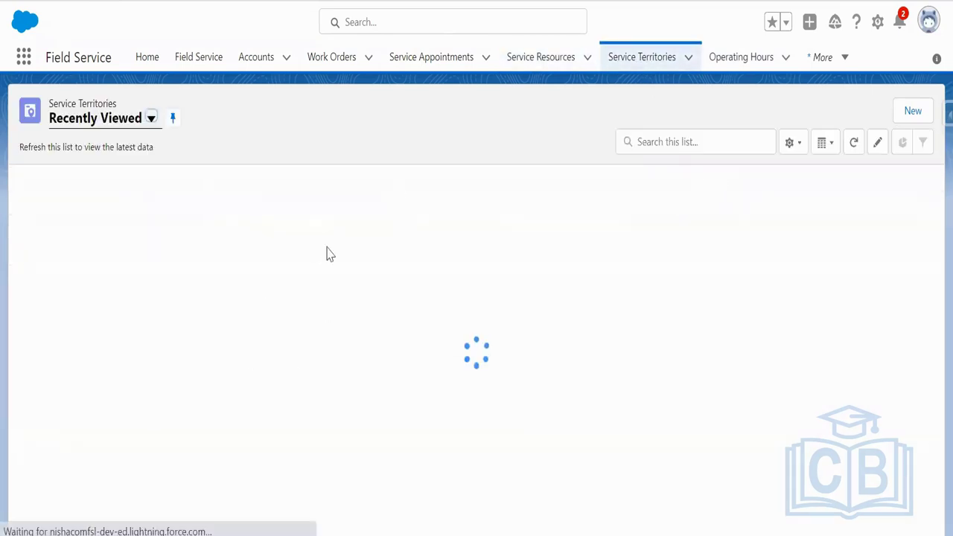
{"action": "left_click", "coordinate": [101, 209]}
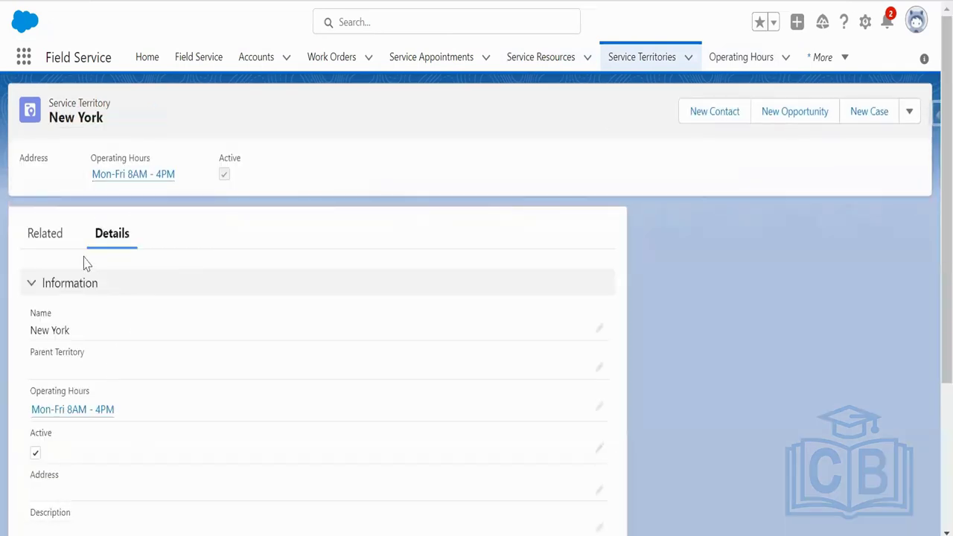
{"action": "left_click", "coordinate": [32, 245]}
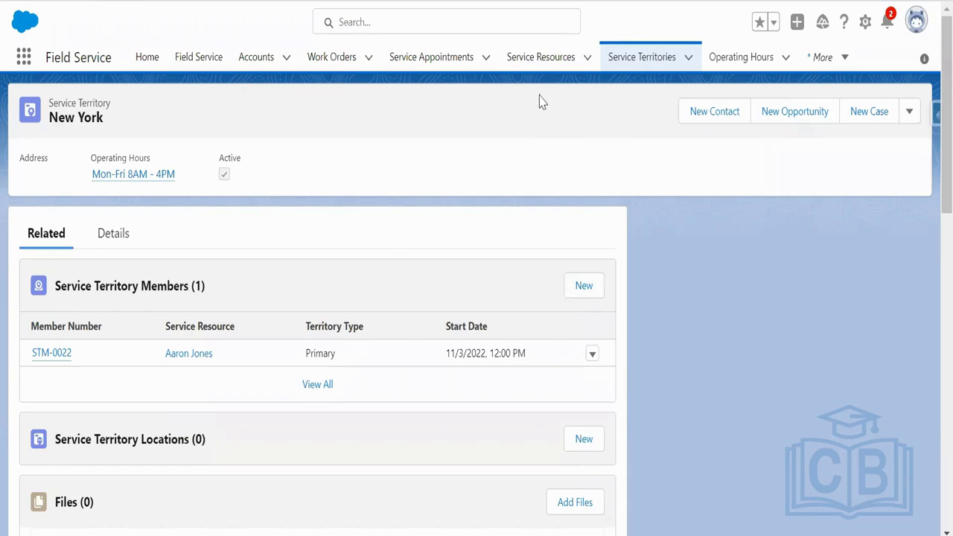
Open the New York territory's primary member record, set its operating hours to Mon-Fri 8AM - 4PM, and save it.
{"action": "left_click", "coordinate": [58, 354]}
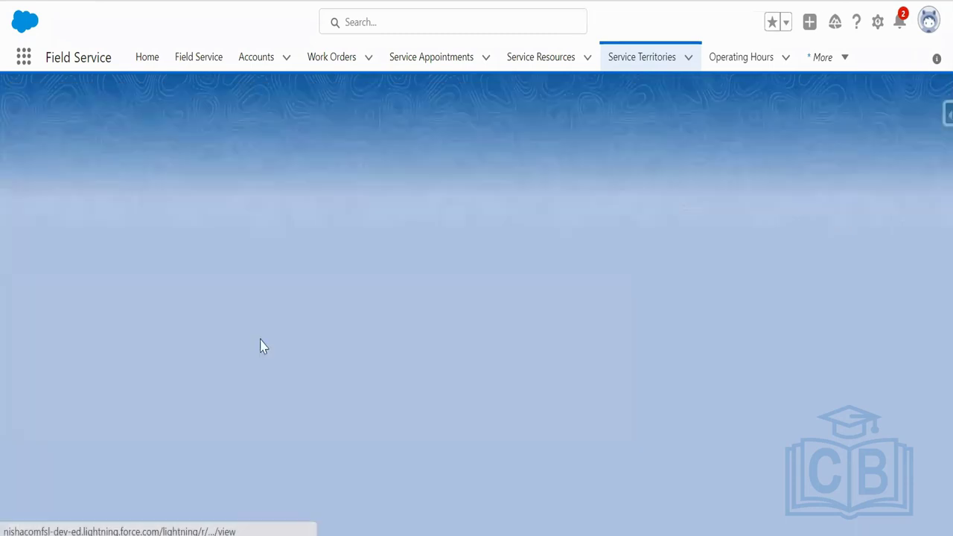
{"action": "scroll", "coordinate": [276, 377], "scroll_direction": "down", "scroll_amount": 2}
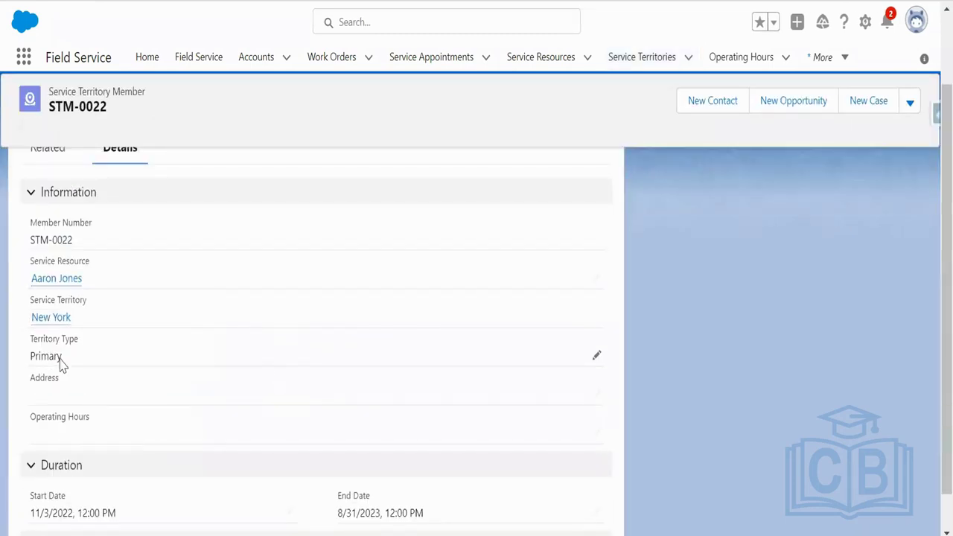
{"action": "scroll", "coordinate": [251, 390], "scroll_direction": "down", "scroll_amount": 1}
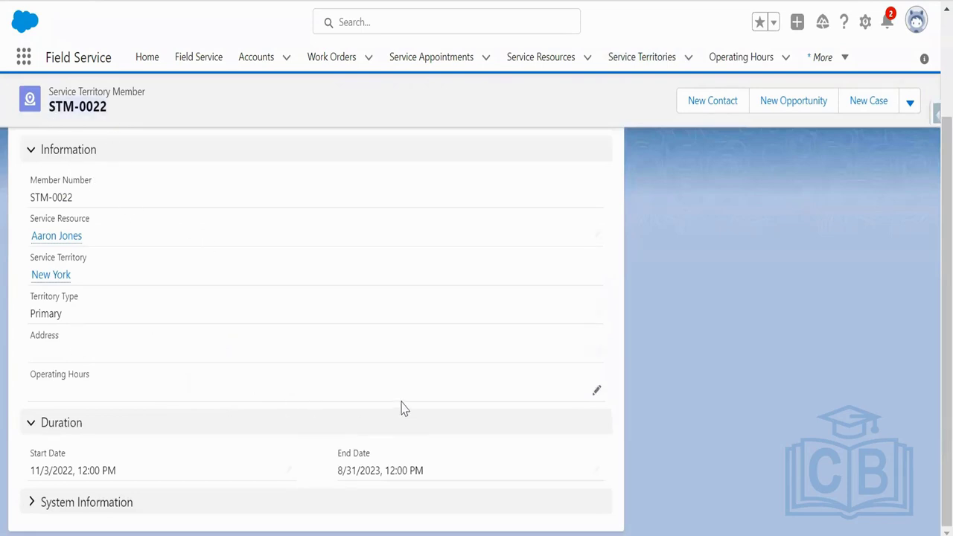
{"action": "left_click", "coordinate": [594, 392]}
{"action": "left_click", "coordinate": [293, 393]}
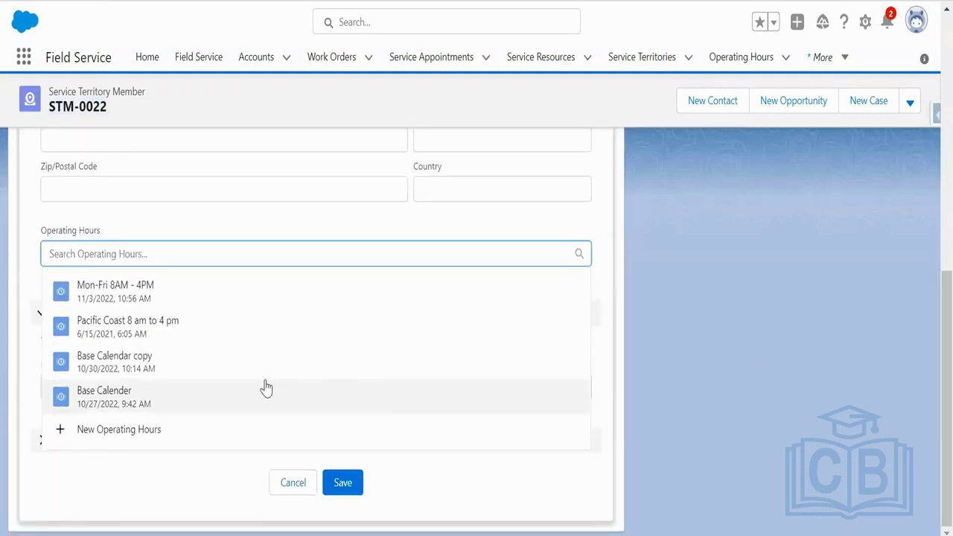
{"action": "left_click", "coordinate": [154, 304]}
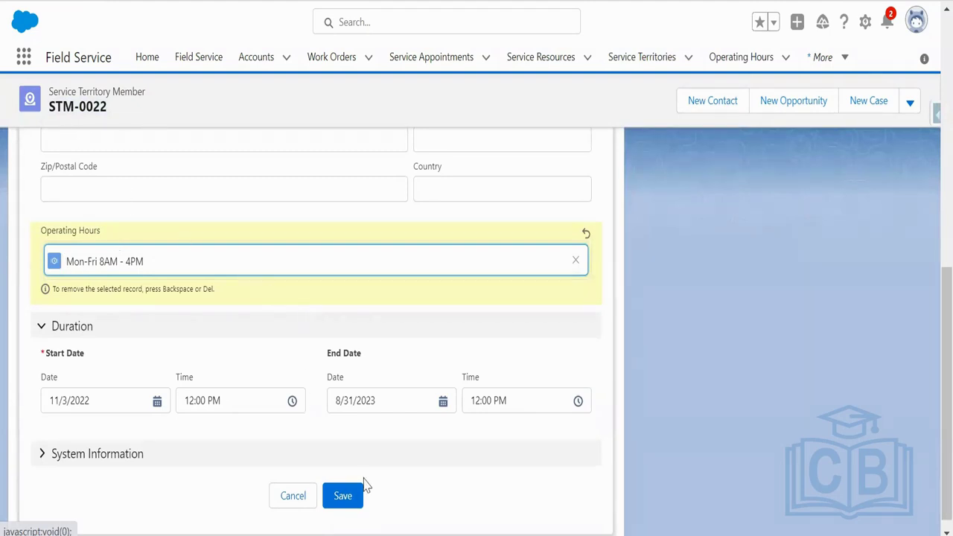
{"action": "left_click", "coordinate": [351, 503]}
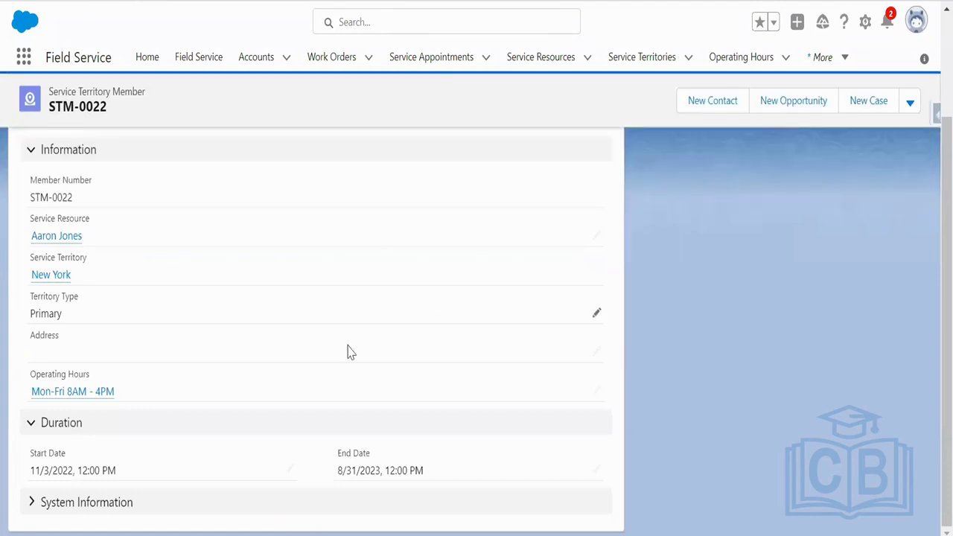
{"action": "scroll", "coordinate": [350, 373], "scroll_direction": "up", "scroll_amount": 2}
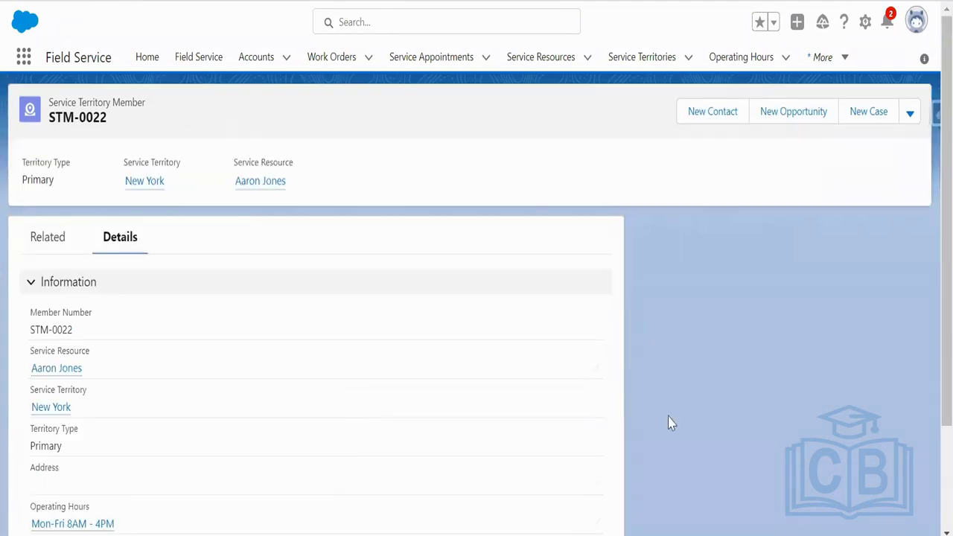
In the Field Service dispatcher console, add New York and Quebec to the displayed territories and set the Gantt date to November 3, 2022.
{"action": "left_click", "coordinate": [202, 62]}
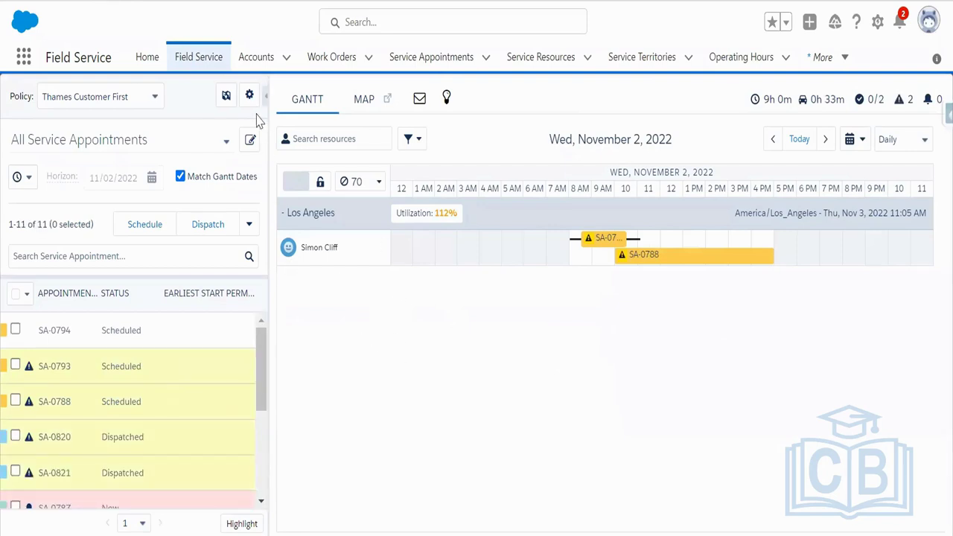
{"action": "left_click", "coordinate": [226, 97]}
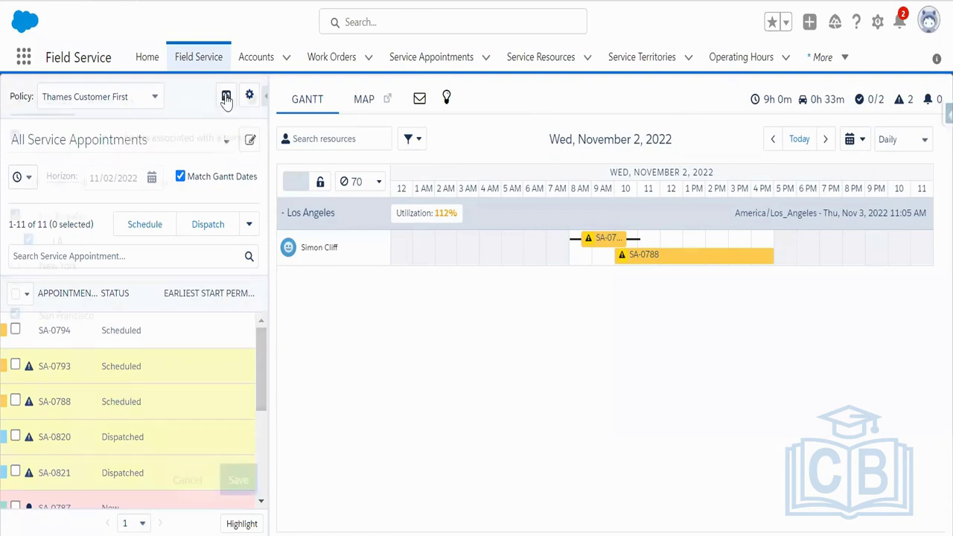
{"action": "left_click", "coordinate": [15, 303]}
{"action": "left_click", "coordinate": [15, 327]}
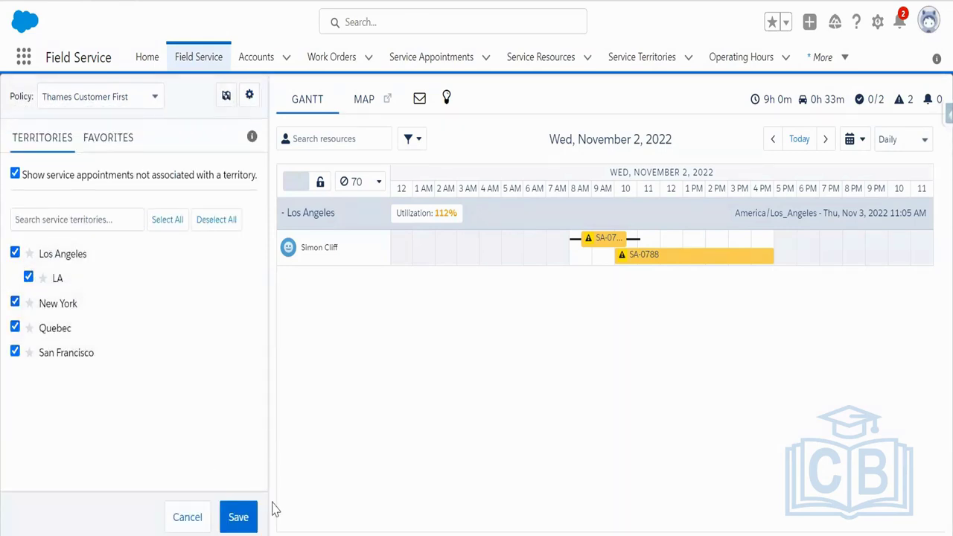
{"action": "left_click", "coordinate": [243, 519]}
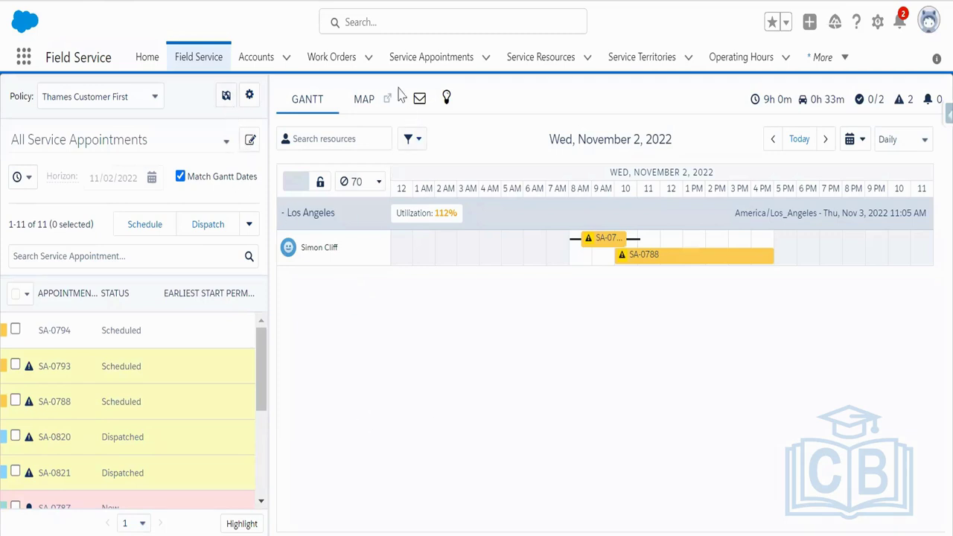
{"action": "left_click", "coordinate": [851, 140]}
{"action": "left_click", "coordinate": [844, 231]}
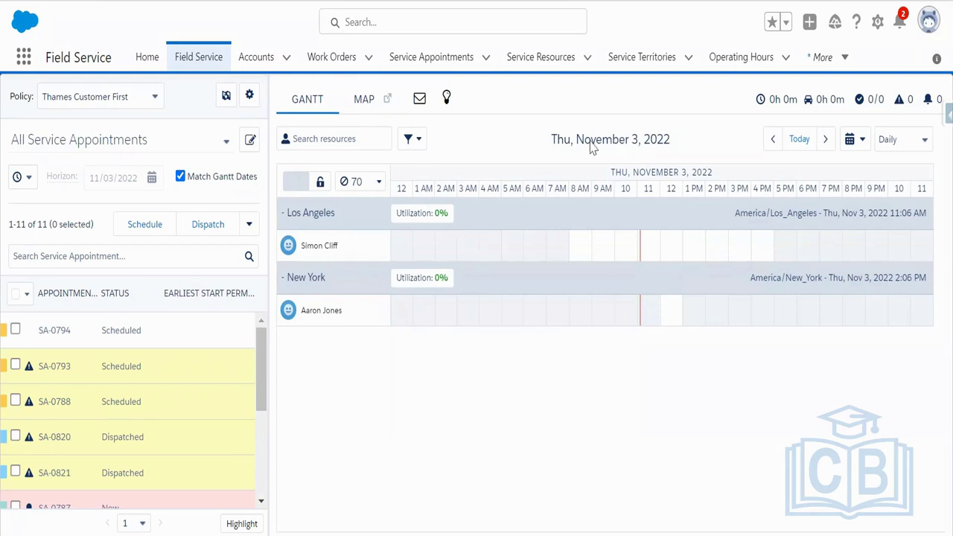
Start a new work order with service territory New York and work type Water Schedule Maintaince.
{"action": "left_click", "coordinate": [332, 60]}
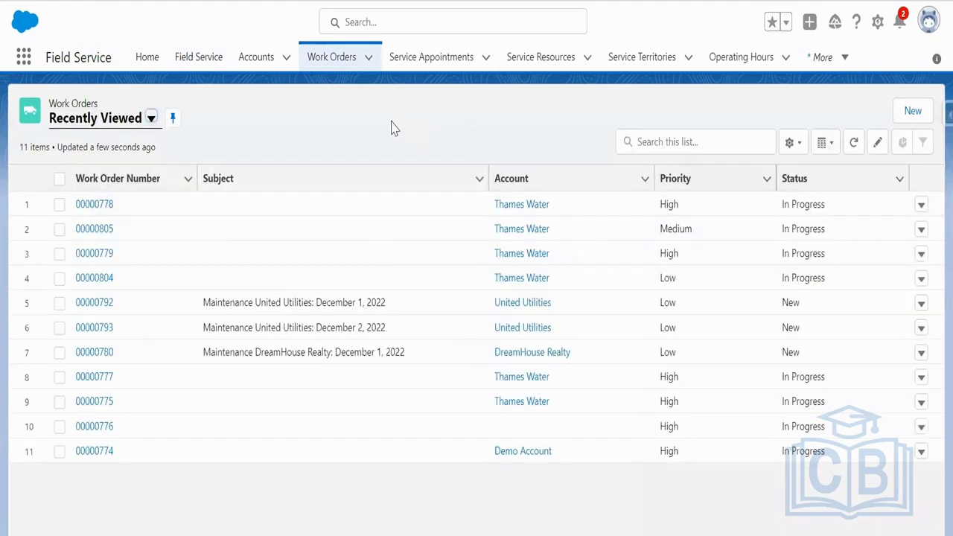
{"action": "left_click", "coordinate": [913, 112]}
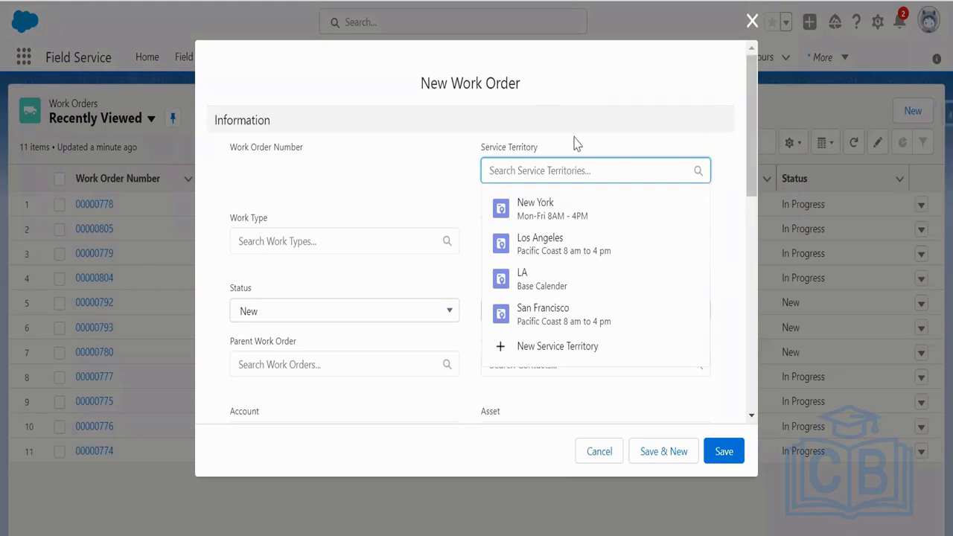
{"action": "left_click", "coordinate": [562, 217]}
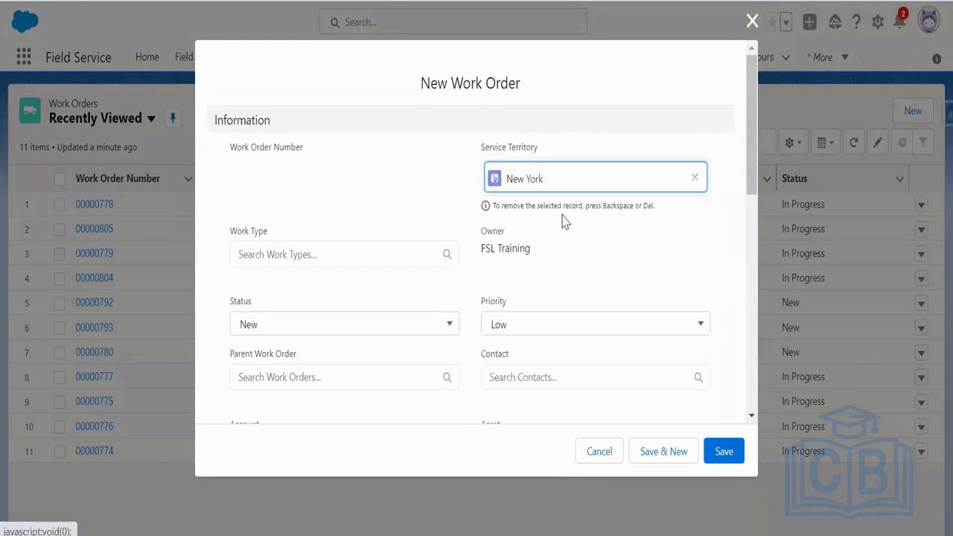
{"action": "left_click", "coordinate": [239, 235]}
{"action": "left_click_drag", "start_coordinate": [239, 233], "coordinate": [274, 234]}
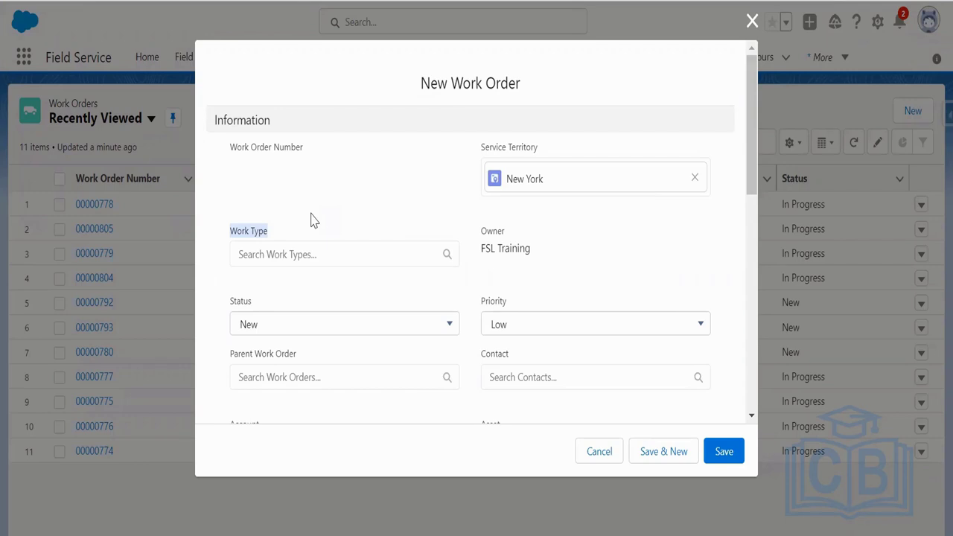
{"action": "left_click", "coordinate": [304, 254]}
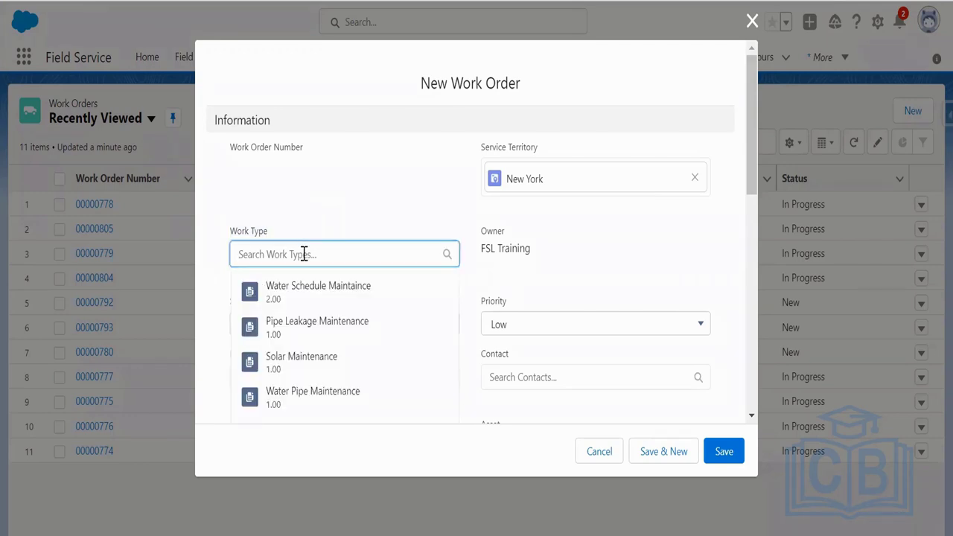
{"action": "left_click", "coordinate": [308, 294]}
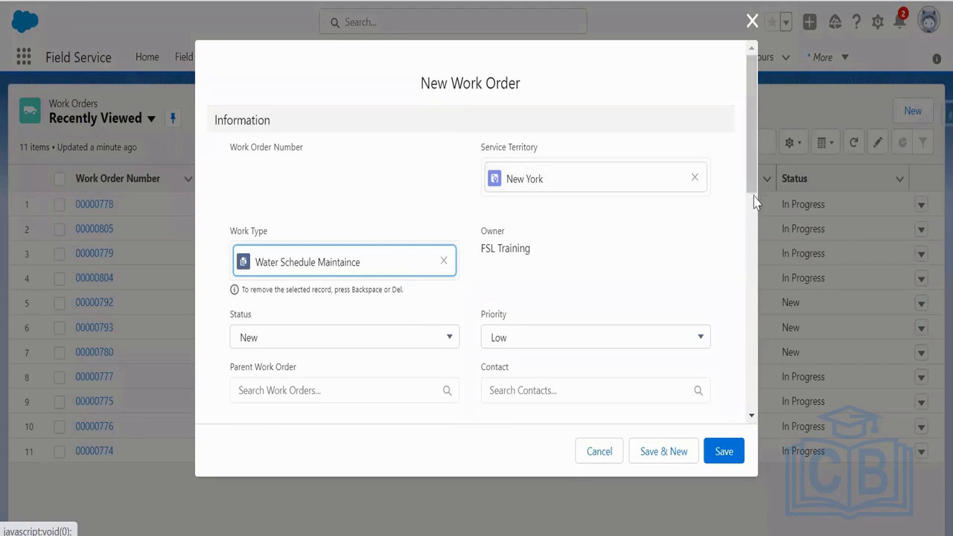
Set the new work order's priority to Medium and its account to Thames Water.
{"action": "left_click_drag", "start_coordinate": [755, 184], "coordinate": [753, 219]}
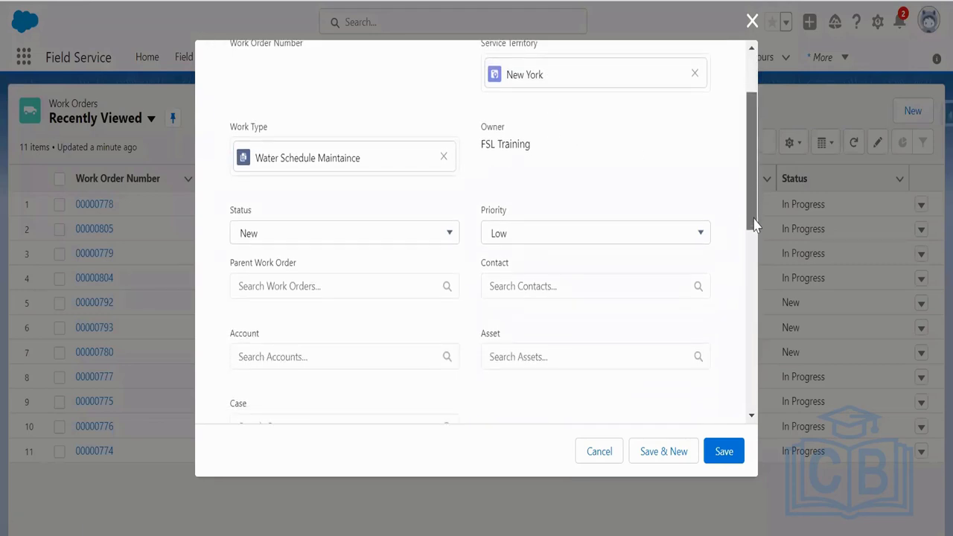
{"action": "left_click", "coordinate": [538, 240]}
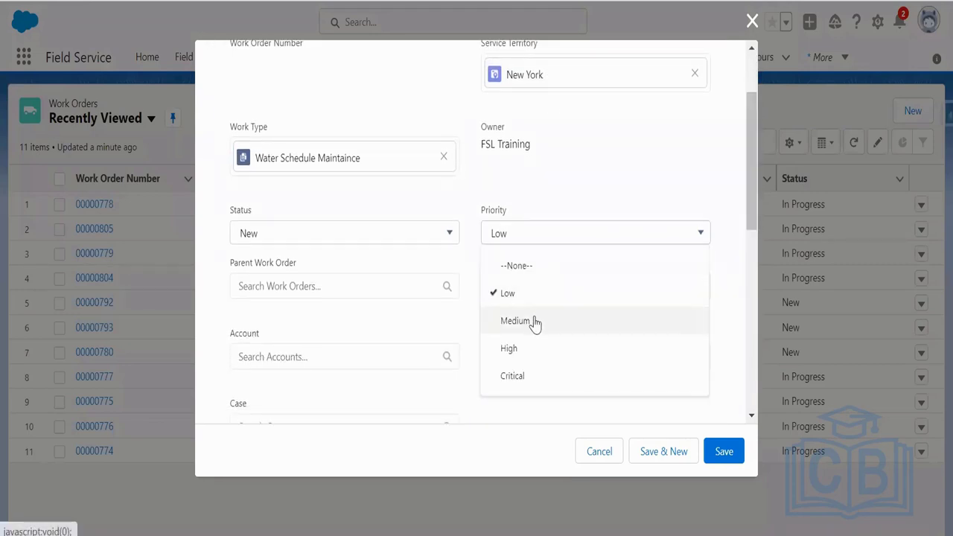
{"action": "left_click", "coordinate": [537, 321]}
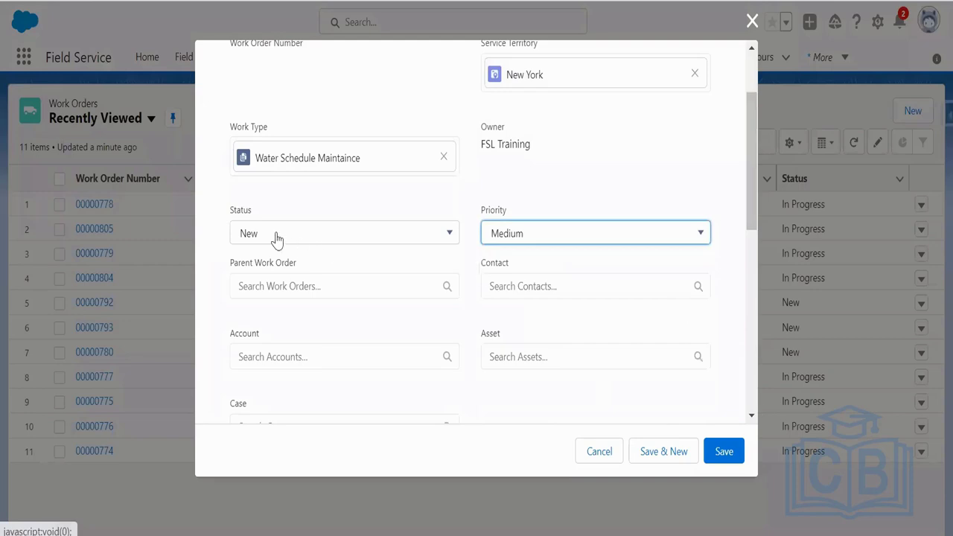
{"action": "left_click", "coordinate": [345, 356]}
{"action": "left_click_drag", "start_coordinate": [755, 202], "coordinate": [753, 233]}
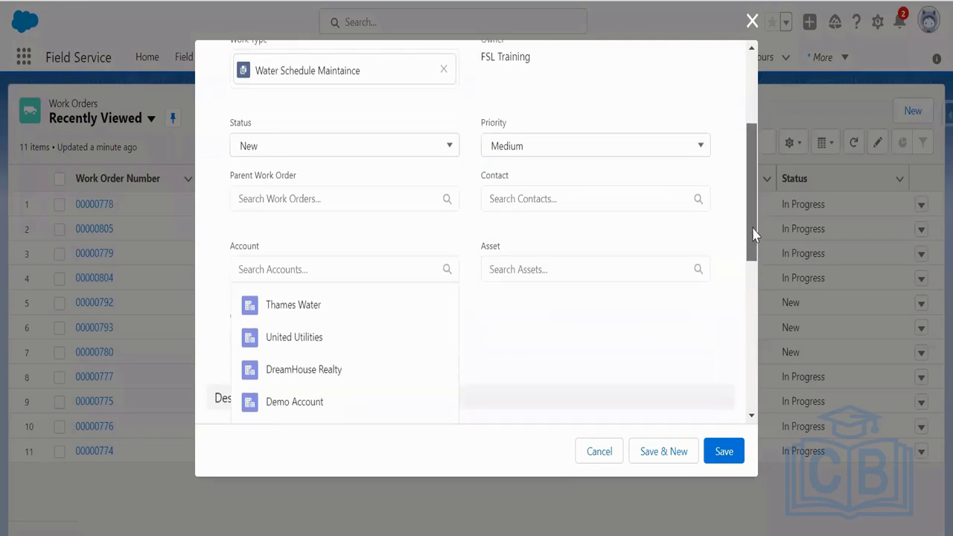
{"action": "left_click", "coordinate": [339, 266]}
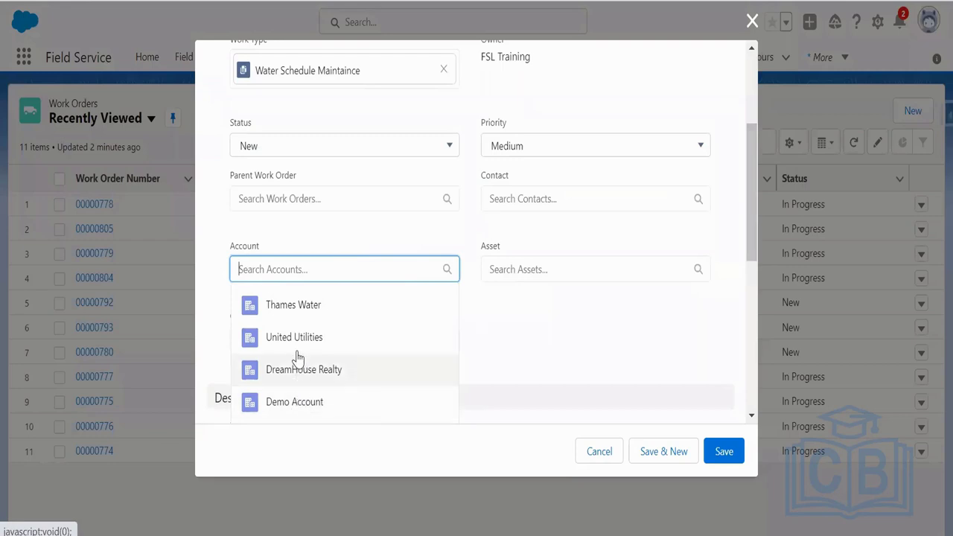
{"action": "left_click", "coordinate": [294, 306]}
{"action": "left_click", "coordinate": [524, 335]}
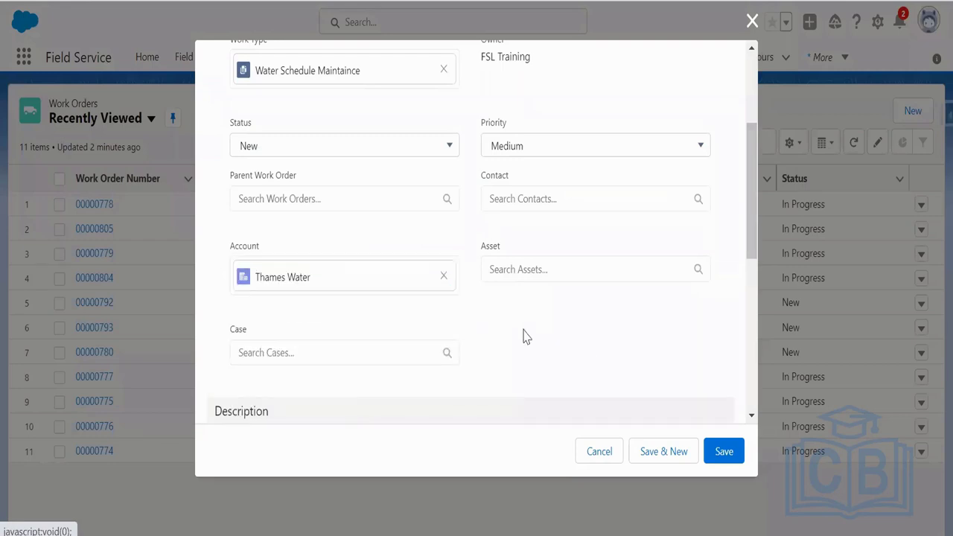
Save the new work order with its subject, description and address fields left blank.
{"action": "left_click_drag", "start_coordinate": [754, 244], "coordinate": [757, 288]}
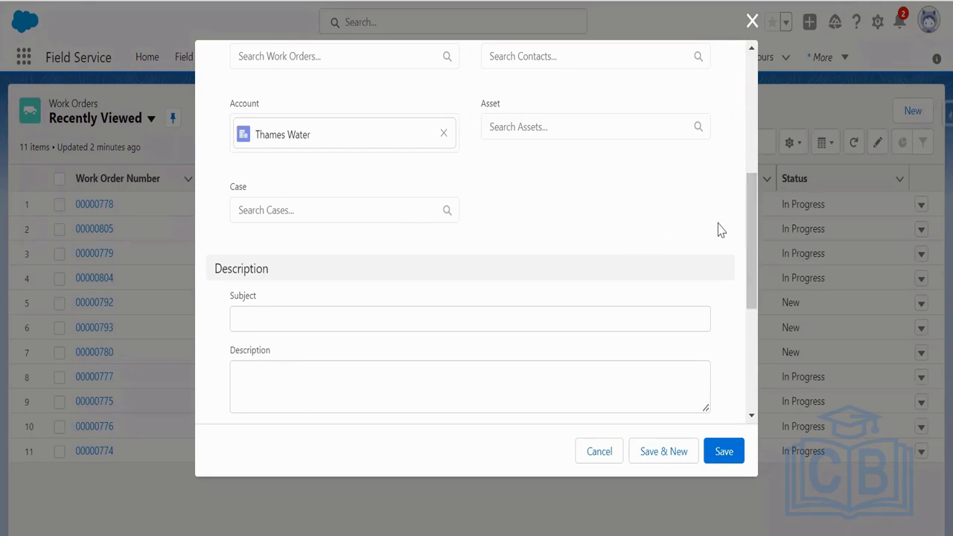
{"action": "left_click_drag", "start_coordinate": [751, 231], "coordinate": [750, 334]}
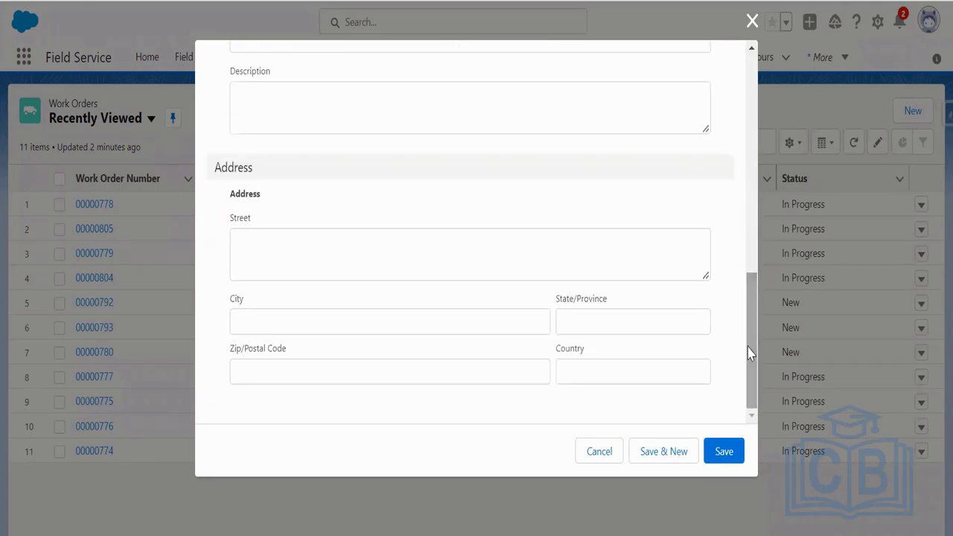
{"action": "left_click", "coordinate": [729, 452]}
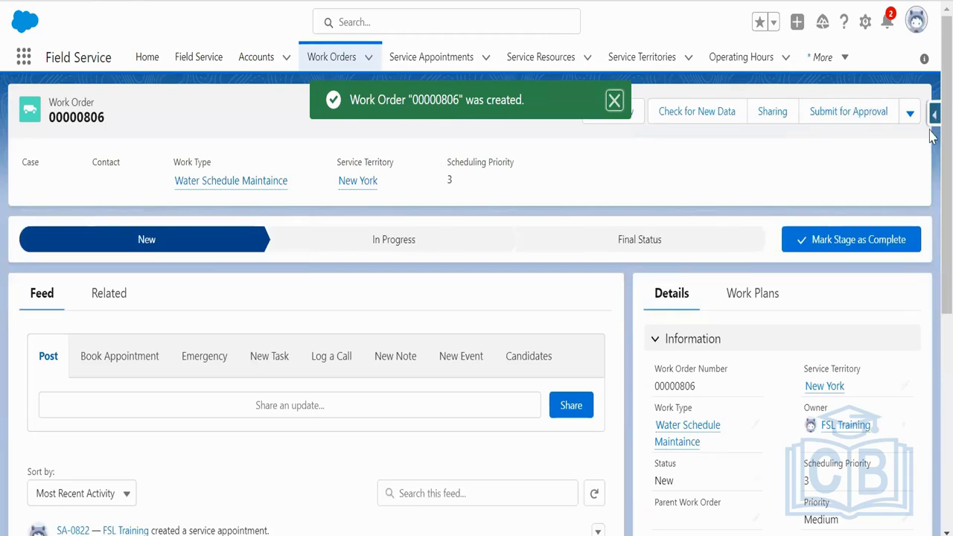
Open the service appointment listed in the new work order's feed.
{"action": "scroll", "coordinate": [930, 208], "scroll_direction": "down", "scroll_amount": 2}
{"action": "scroll", "coordinate": [930, 223], "scroll_direction": "down", "scroll_amount": 1}
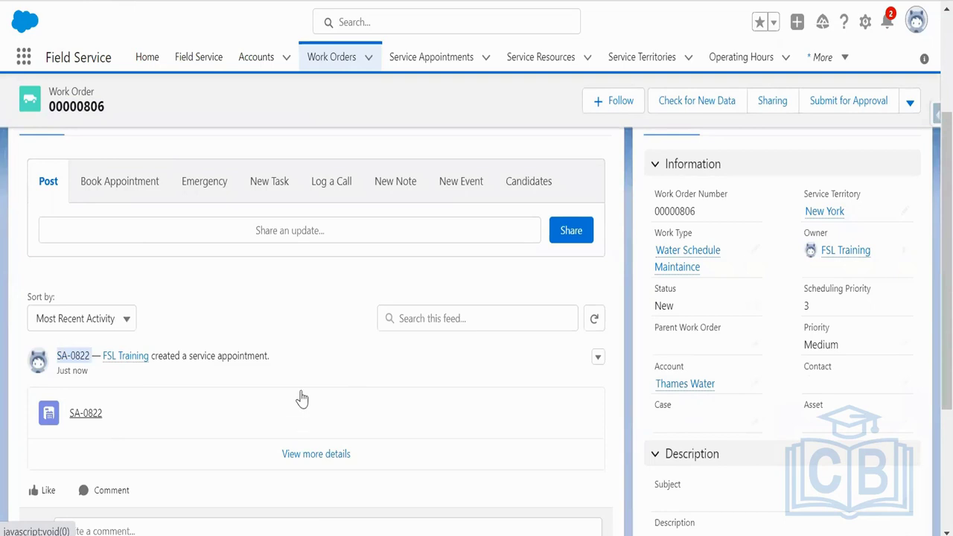
{"action": "left_click", "coordinate": [72, 356]}
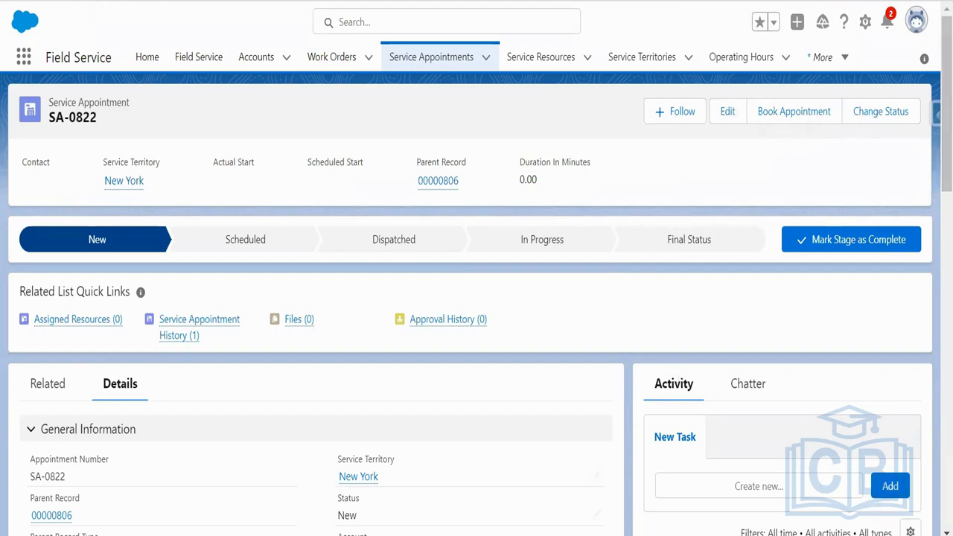
Check the Object Model slide in PowerPoint, then return to Salesforce and examine the service appointment's assigned resources and detail fields.
{"action": "key", "text": "alt+Tab"}
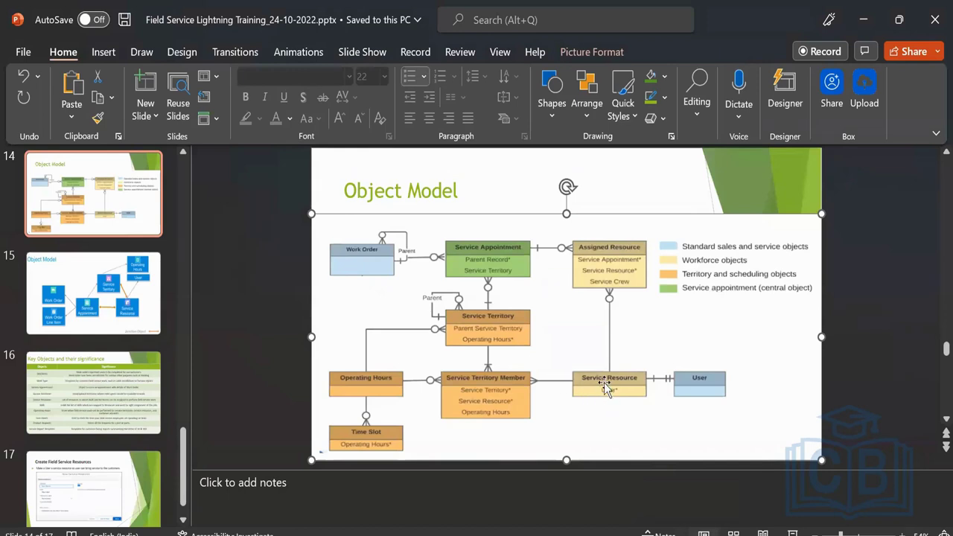
{"action": "key", "text": "alt+Tab"}
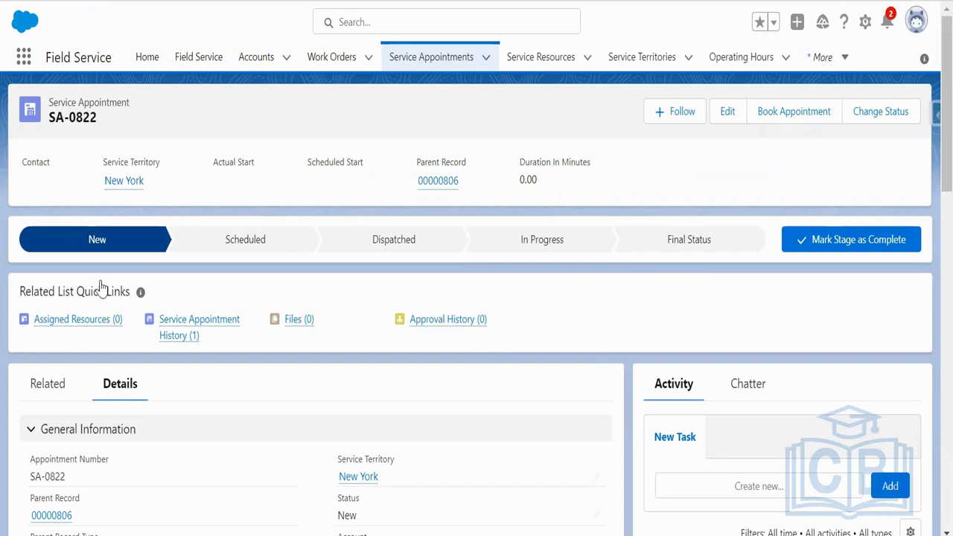
{"action": "mouse_move", "coordinate": [95, 312]}
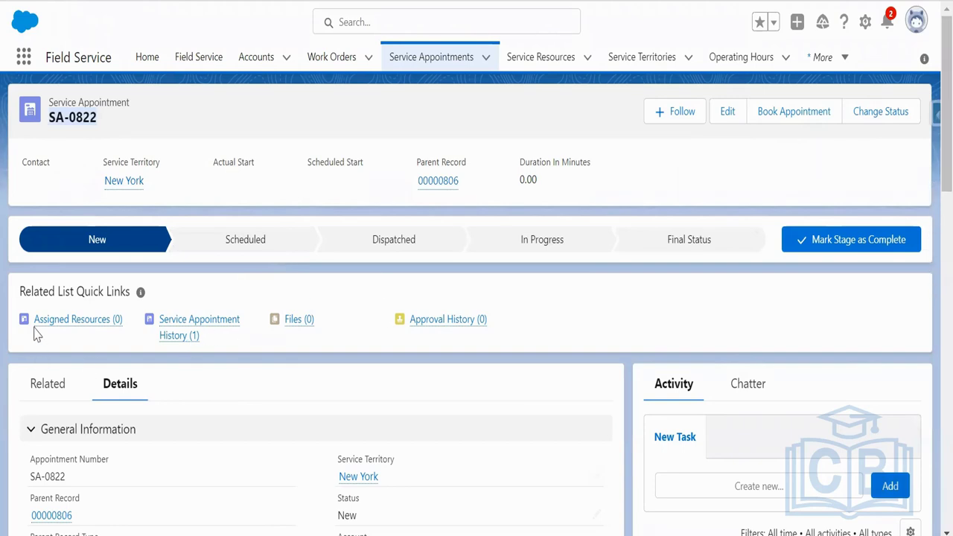
{"action": "mouse_move", "coordinate": [42, 333]}
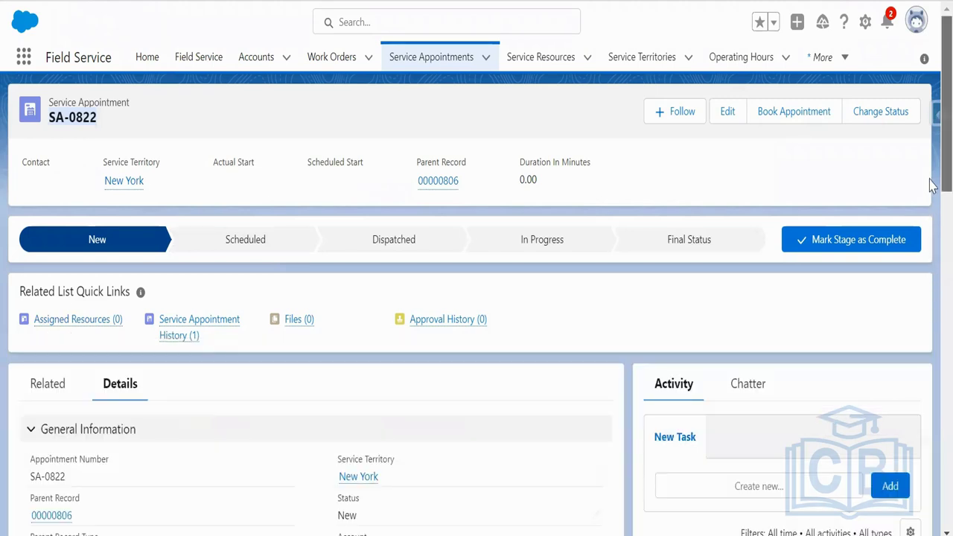
{"action": "scroll", "coordinate": [931, 247], "scroll_direction": "down", "scroll_amount": 1}
{"action": "scroll", "coordinate": [931, 247], "scroll_direction": "down", "scroll_amount": 2}
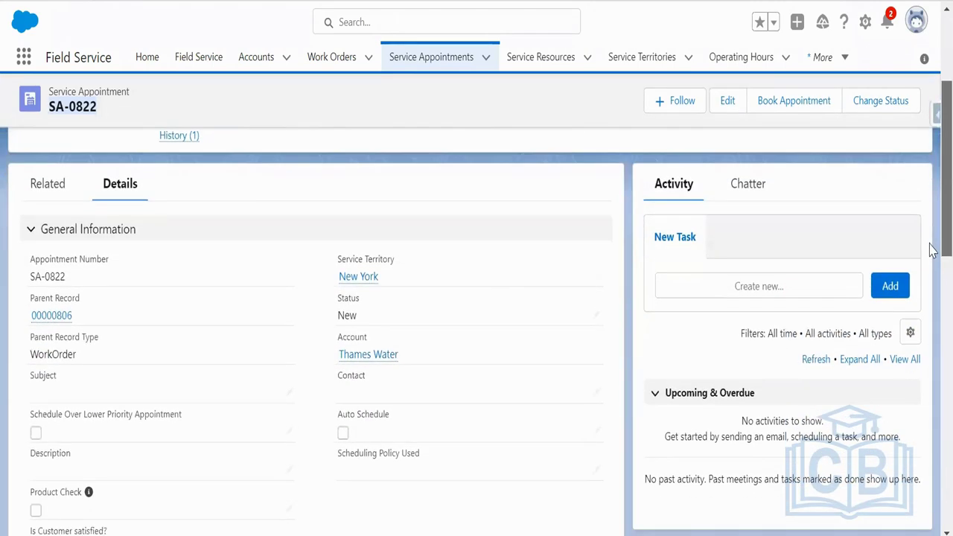
{"action": "scroll", "coordinate": [931, 270], "scroll_direction": "down", "scroll_amount": 5}
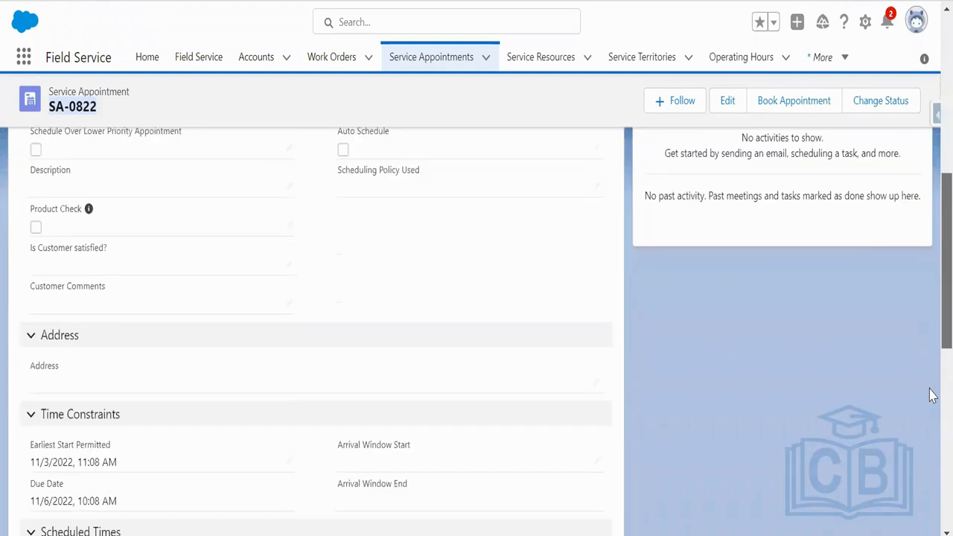
{"action": "scroll", "coordinate": [930, 350], "scroll_direction": "up", "scroll_amount": 7}
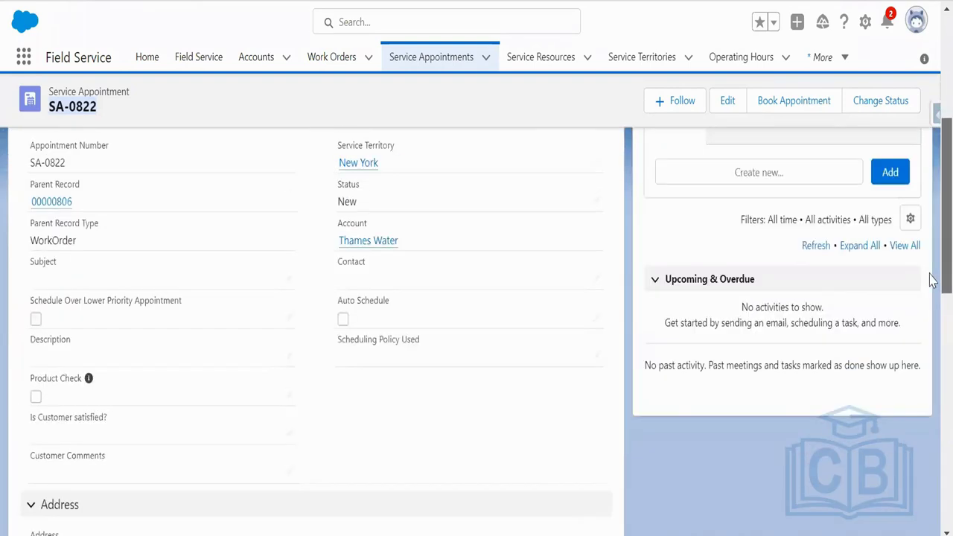
{"action": "scroll", "coordinate": [931, 169], "scroll_direction": "up", "scroll_amount": 3}
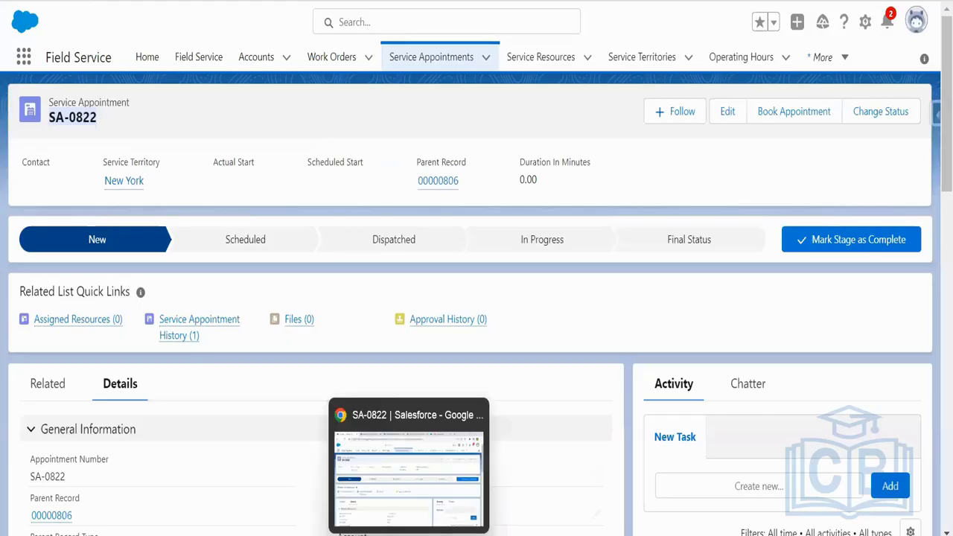
Open the Field Service dispatcher console in a separate browser tab and locate appointment SA-0822 in the service appointment list.
{"action": "right_click", "coordinate": [210, 64]}
{"action": "key", "text": "Escape"}
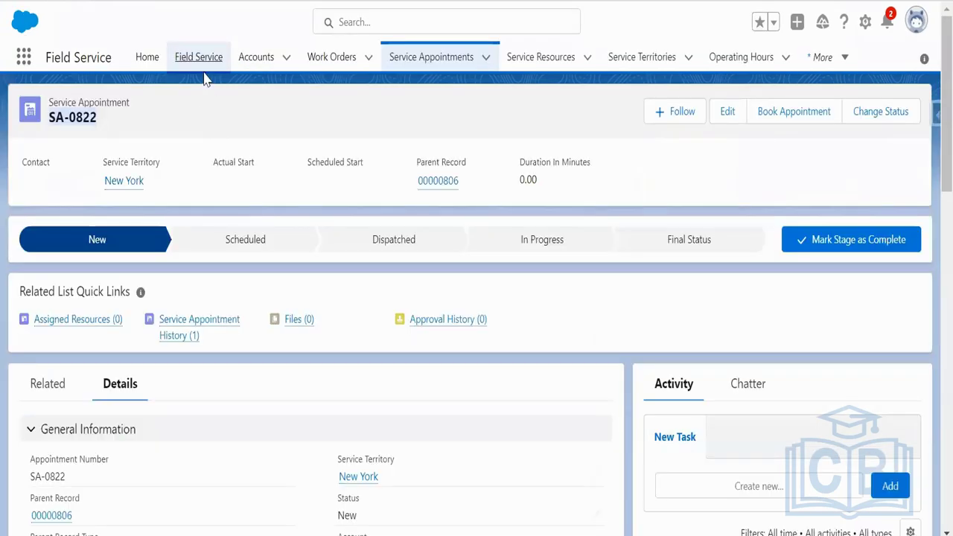
{"action": "right_click", "coordinate": [205, 65]}
{"action": "key", "text": "Escape"}
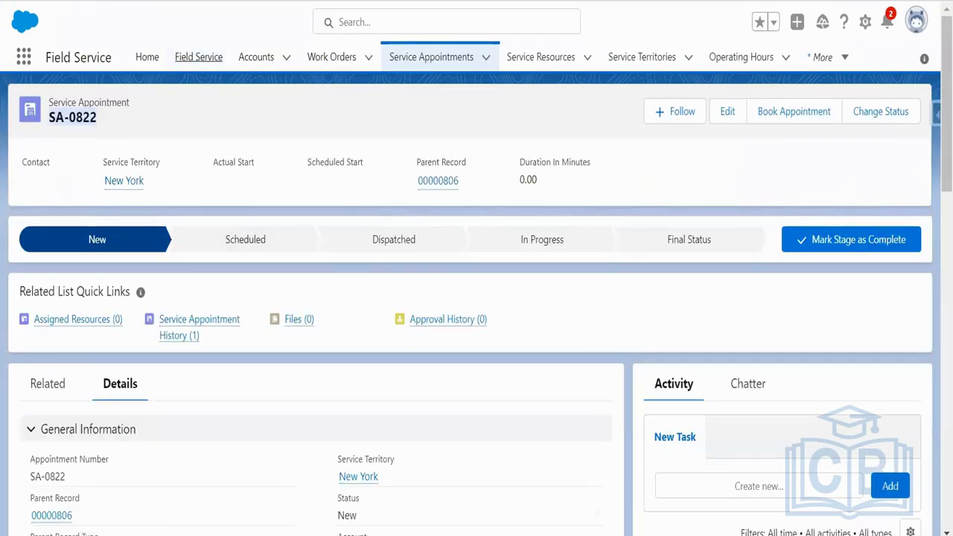
{"action": "left_click", "coordinate": [198, 57]}
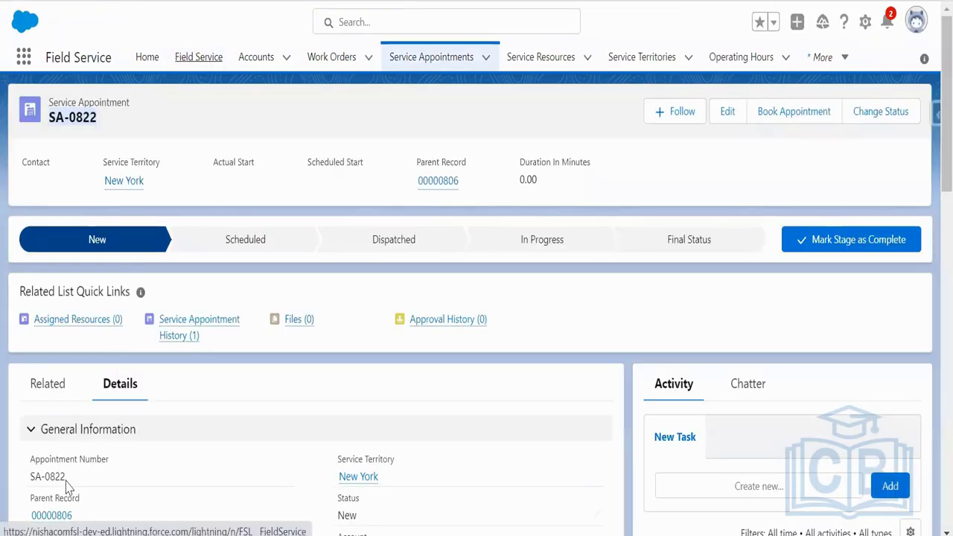
{"action": "left_click_drag", "start_coordinate": [65, 484], "coordinate": [30, 484]}
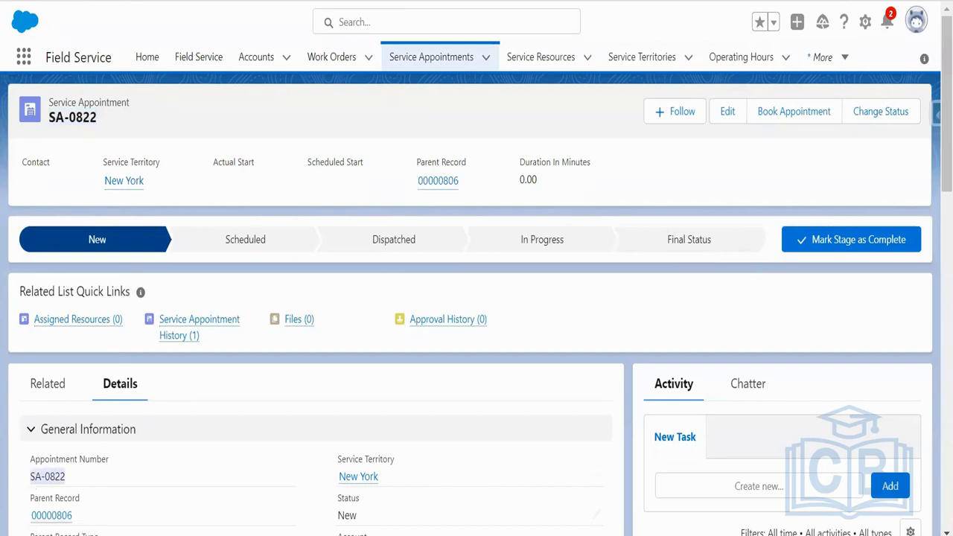
{"action": "left_click", "coordinate": [199, 59]}
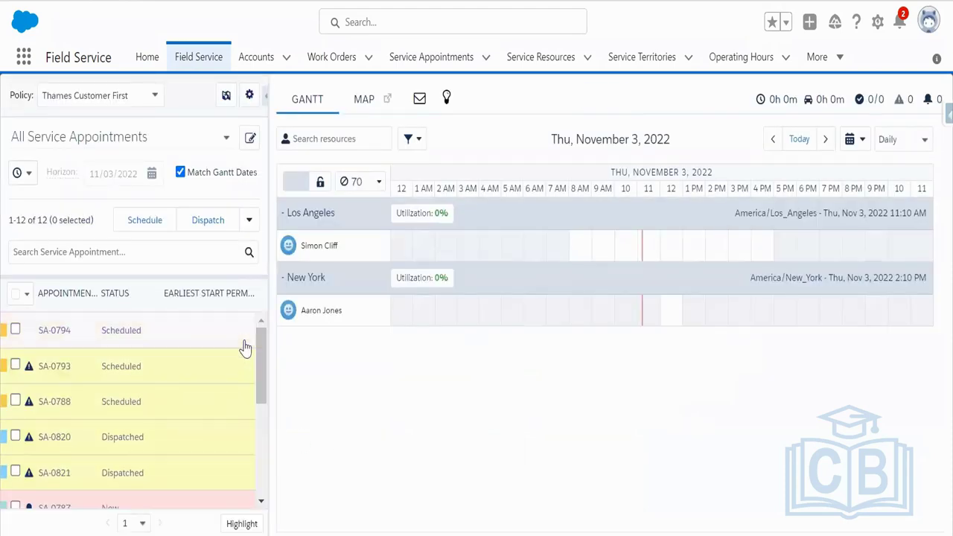
{"action": "left_click_drag", "start_coordinate": [262, 376], "coordinate": [261, 478]}
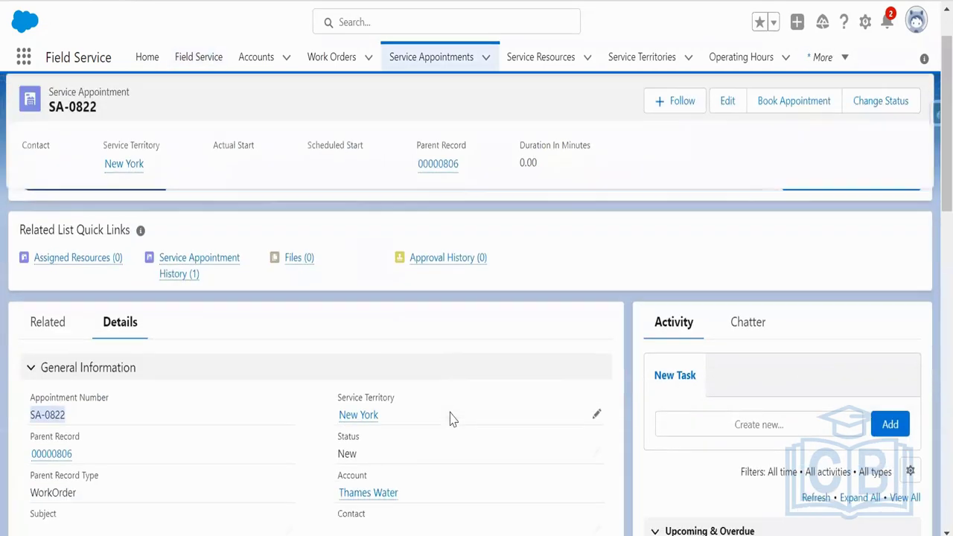
Check SA-0822's service territory, then schedule it on the New York resource's Gantt row at about 12 PM on November 3, 2022.
{"action": "scroll", "coordinate": [450, 417], "scroll_direction": "down", "scroll_amount": 2}
{"action": "triple_click", "coordinate": [348, 393]}
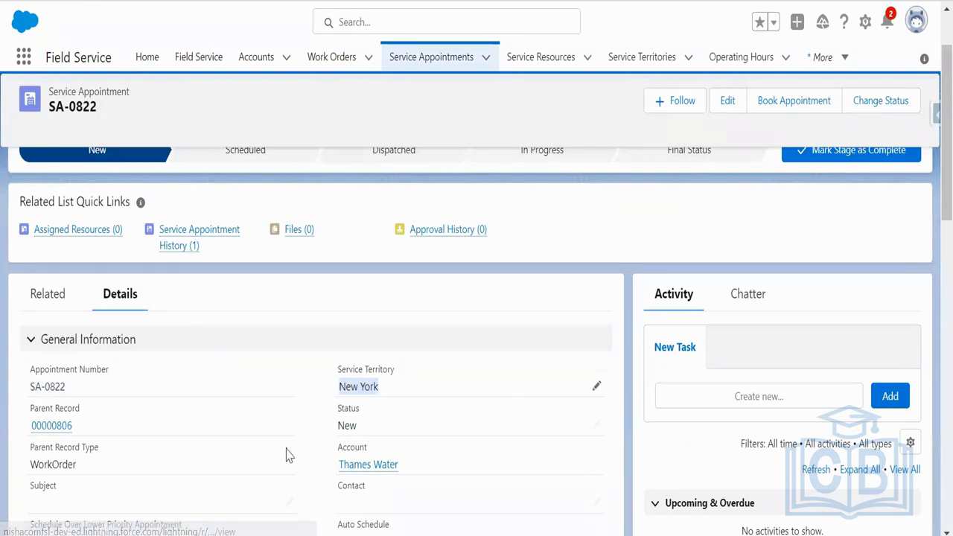
{"action": "left_click", "coordinate": [198, 57]}
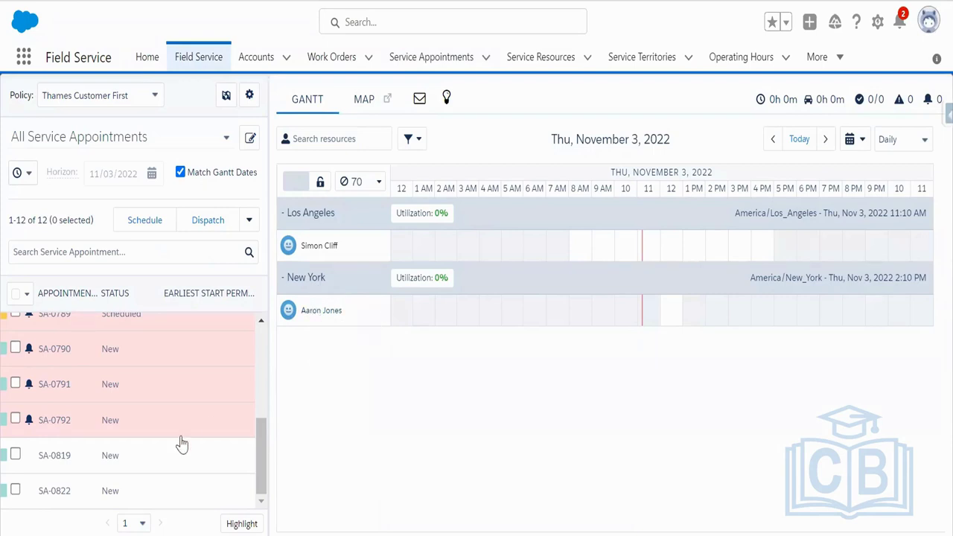
{"action": "left_click_drag", "start_coordinate": [74, 500], "coordinate": [663, 326]}
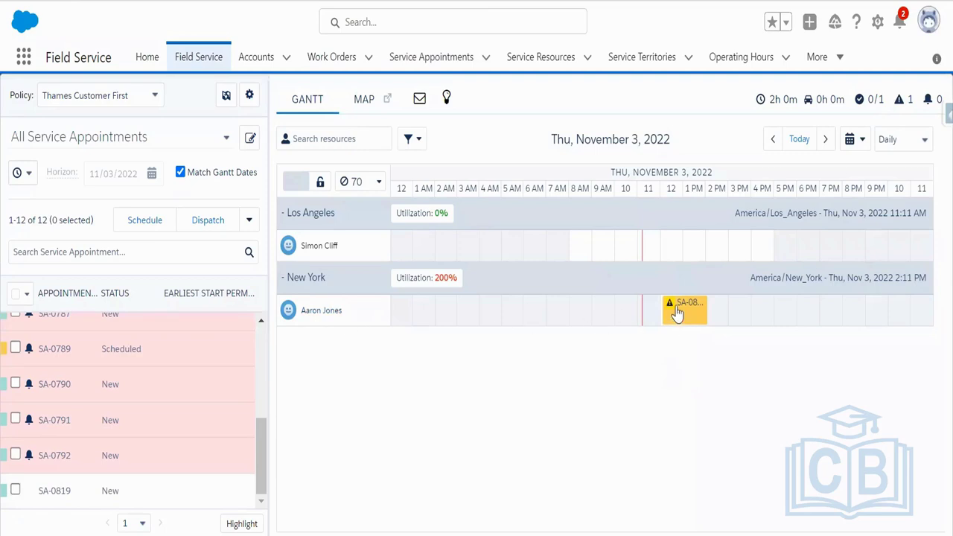
{"action": "mouse_move", "coordinate": [674, 313]}
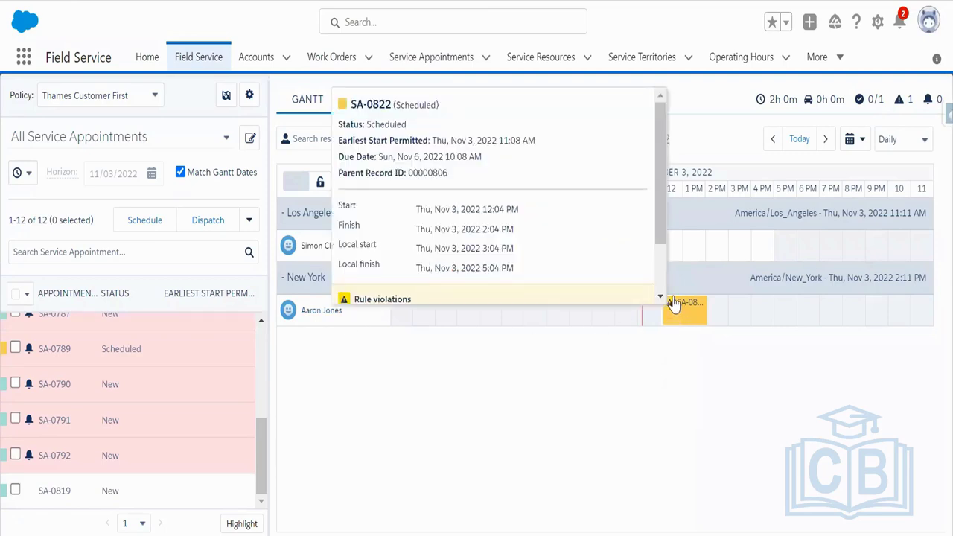
{"action": "scroll", "coordinate": [396, 100], "scroll_direction": "down", "scroll_amount": 2}
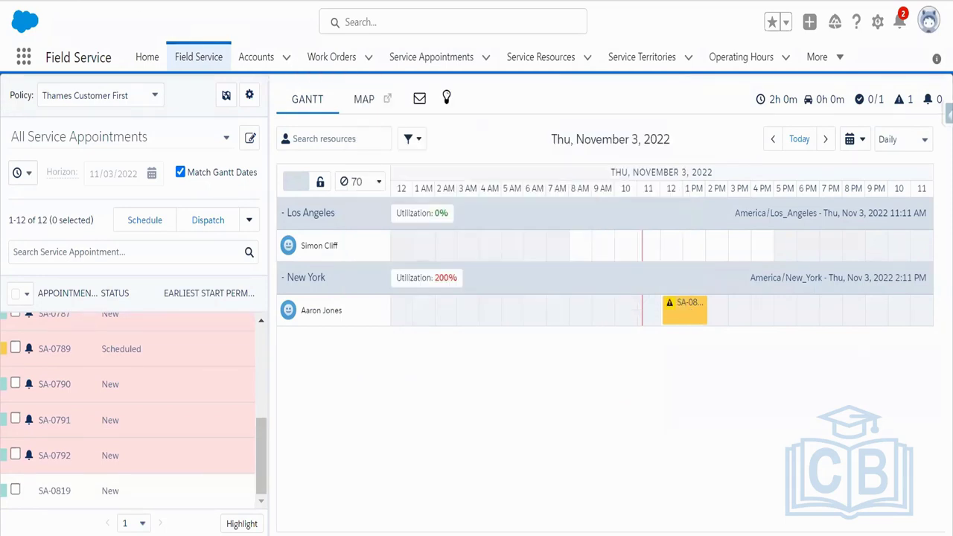
Return to the SA-0822 record and review its scheduled start, scheduled end and status, collapsing the Time Constraints section.
{"action": "left_click", "coordinate": [69, 5]}
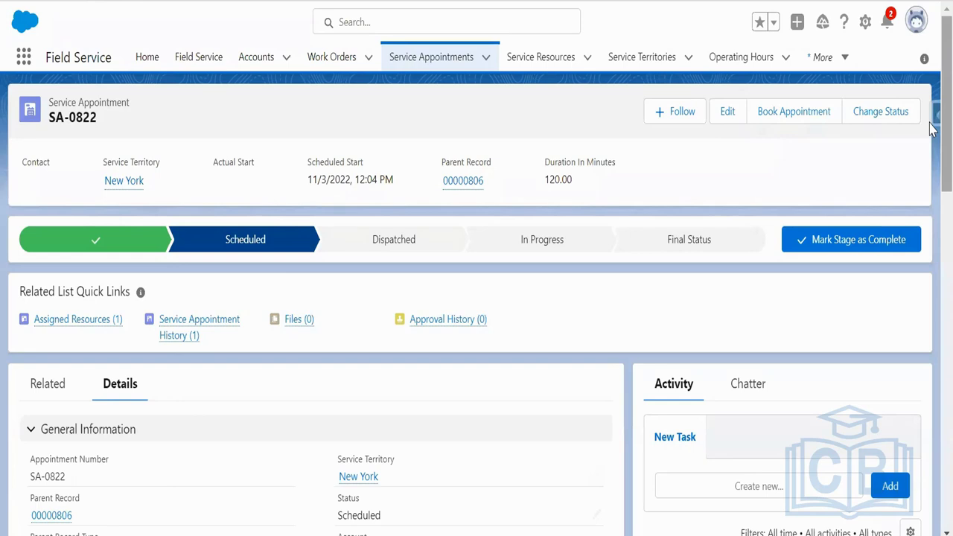
{"action": "scroll", "coordinate": [931, 128], "scroll_direction": "down", "scroll_amount": 3}
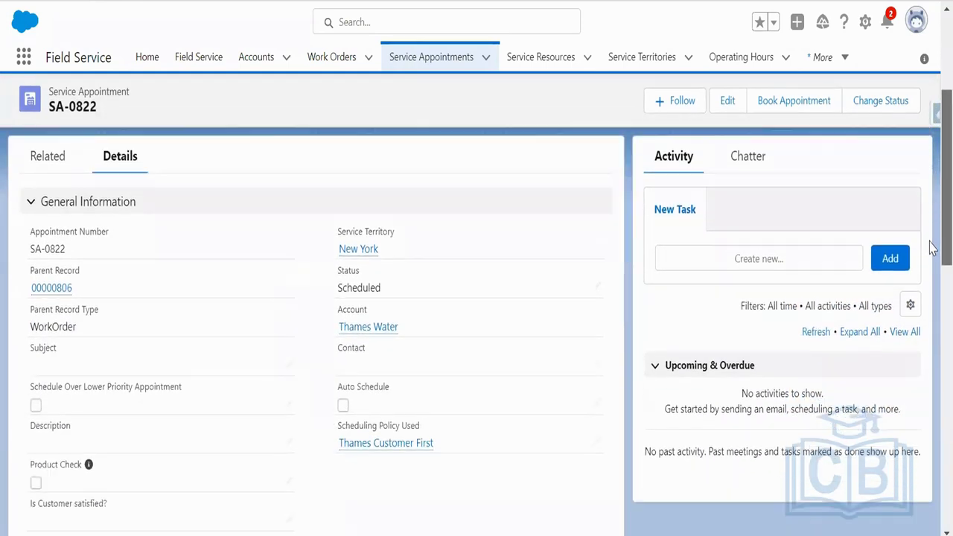
{"action": "scroll", "coordinate": [933, 248], "scroll_direction": "down", "scroll_amount": 6}
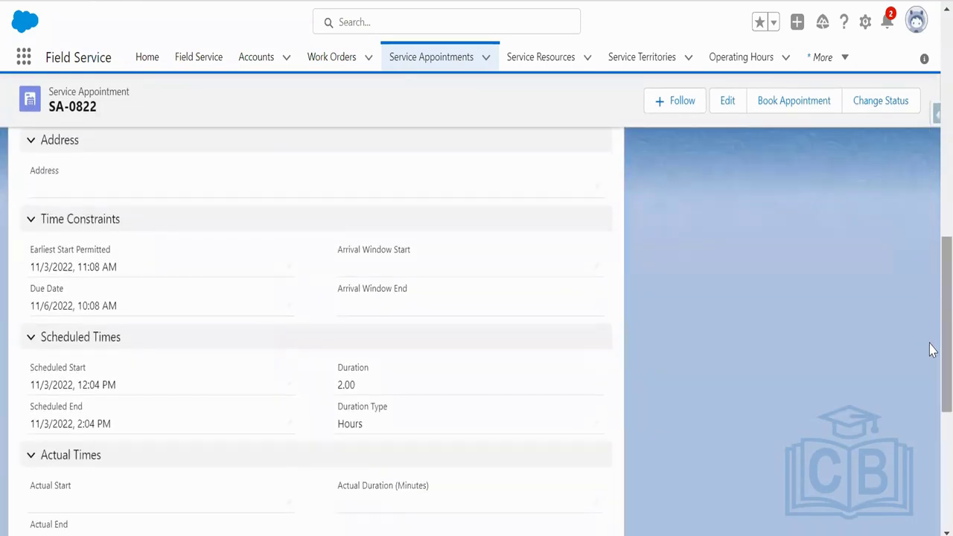
{"action": "left_click", "coordinate": [44, 224]}
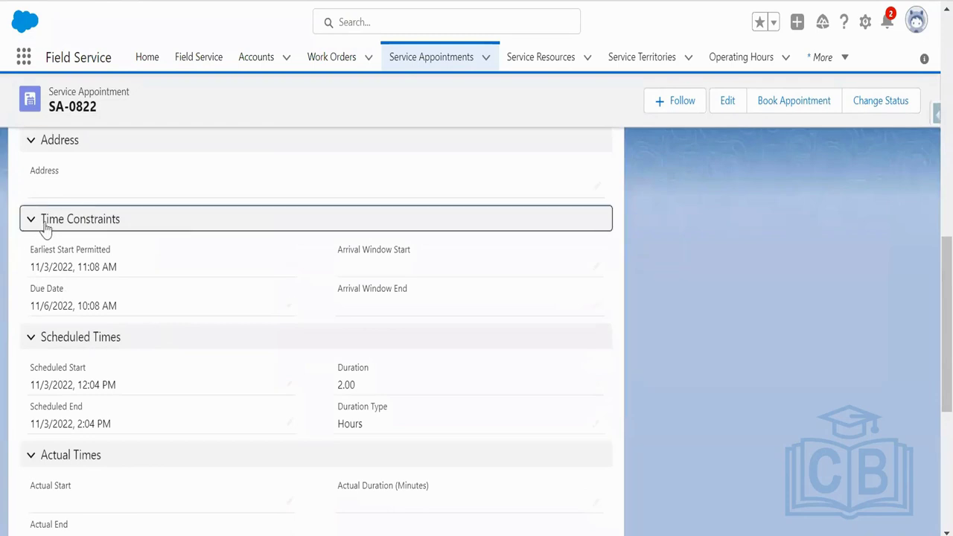
{"action": "left_click", "coordinate": [121, 227]}
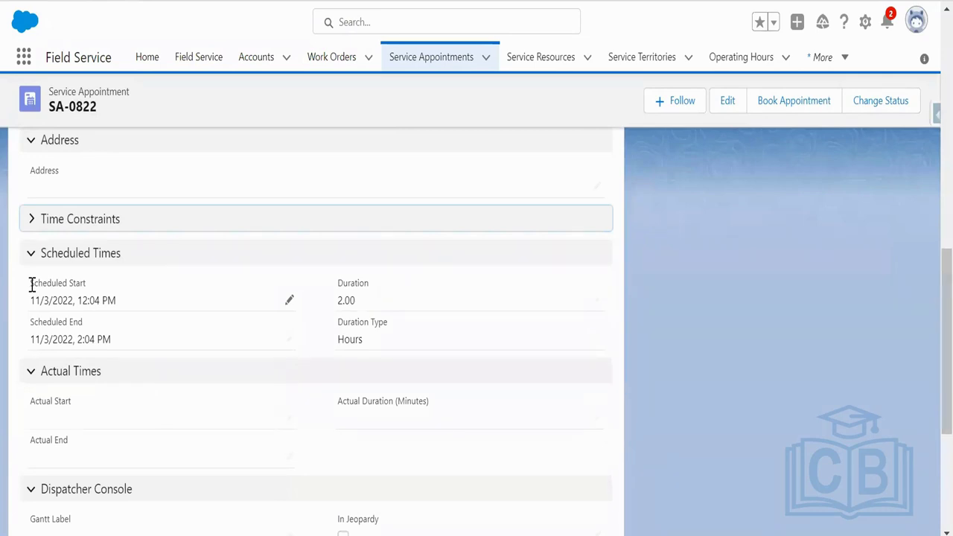
{"action": "left_click_drag", "start_coordinate": [27, 286], "coordinate": [88, 284]}
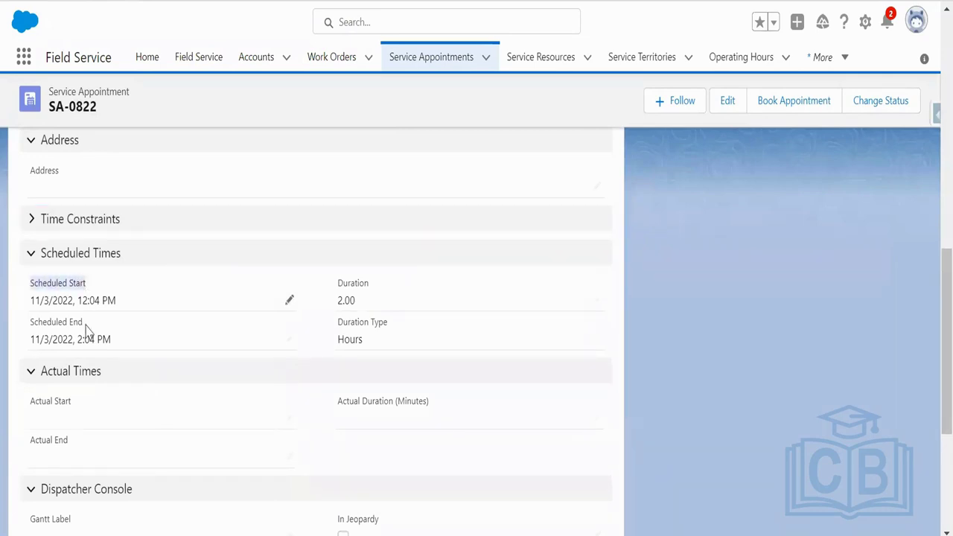
{"action": "left_click_drag", "start_coordinate": [27, 325], "coordinate": [84, 329]}
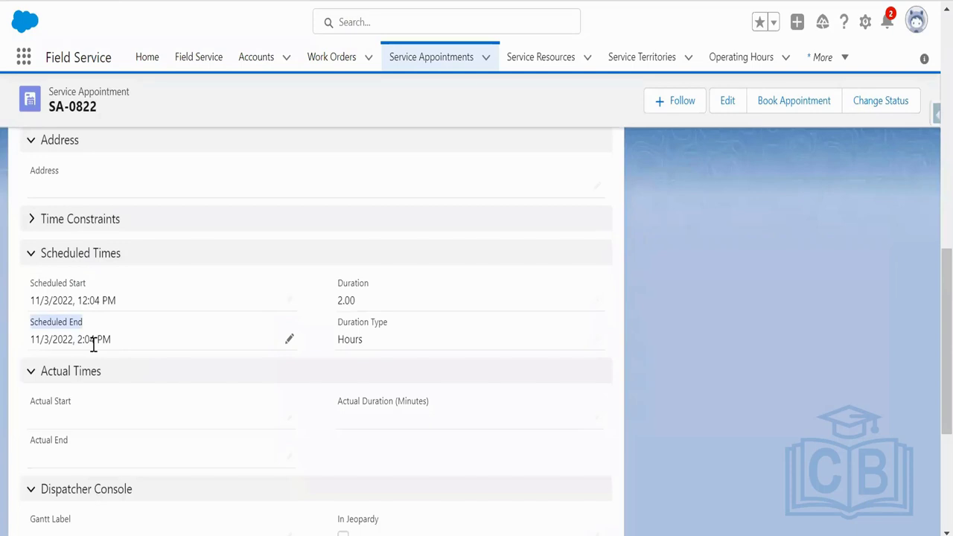
{"action": "scroll", "coordinate": [621, 315], "scroll_direction": "up", "scroll_amount": 10}
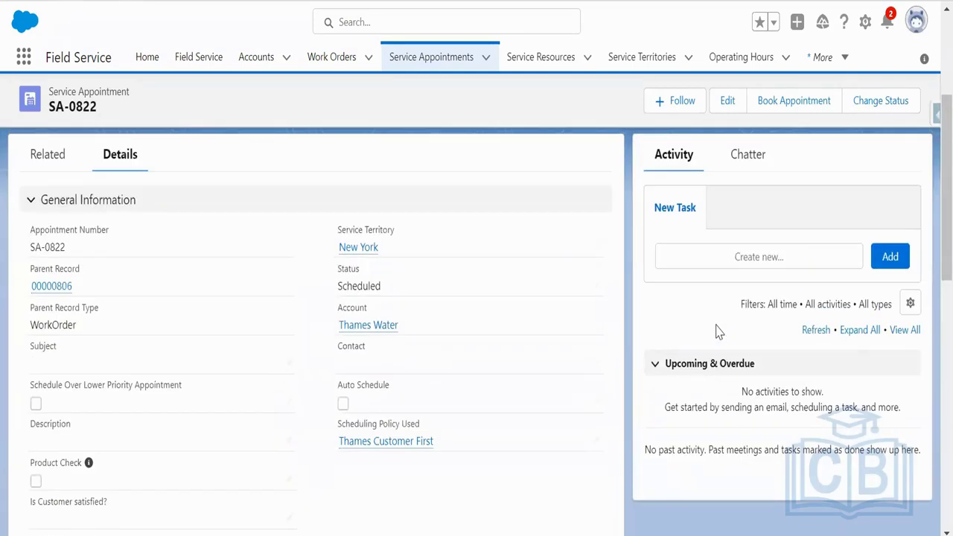
{"action": "scroll", "coordinate": [718, 332], "scroll_direction": "up", "scroll_amount": 4}
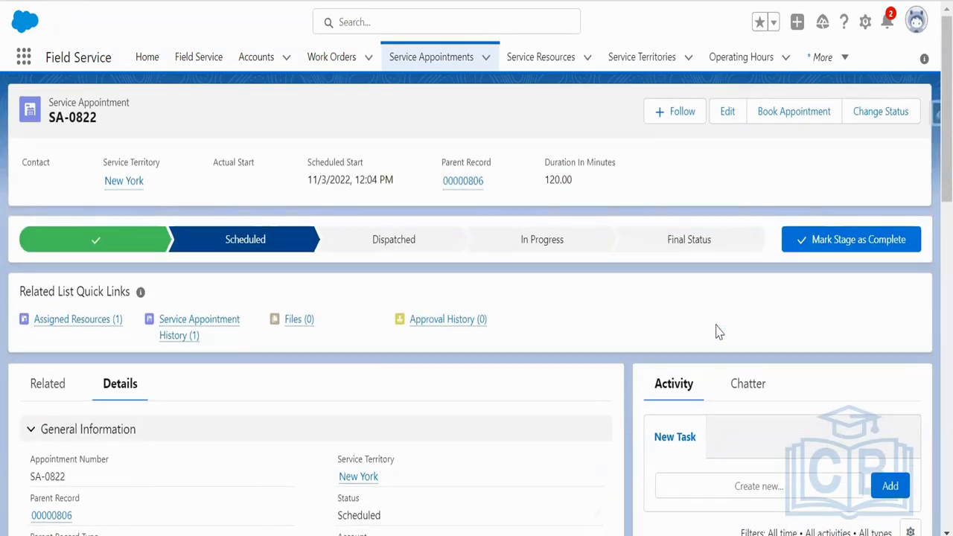